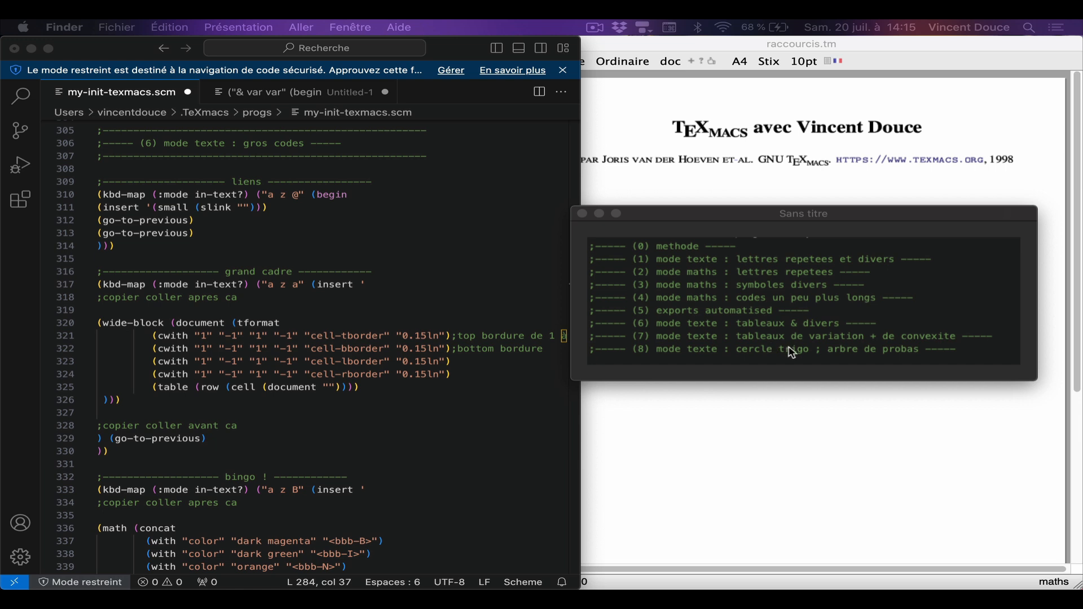
Step: Delete all the example formulas, equation systems and the long division below the title in raccourcis.tm
click(631, 407)
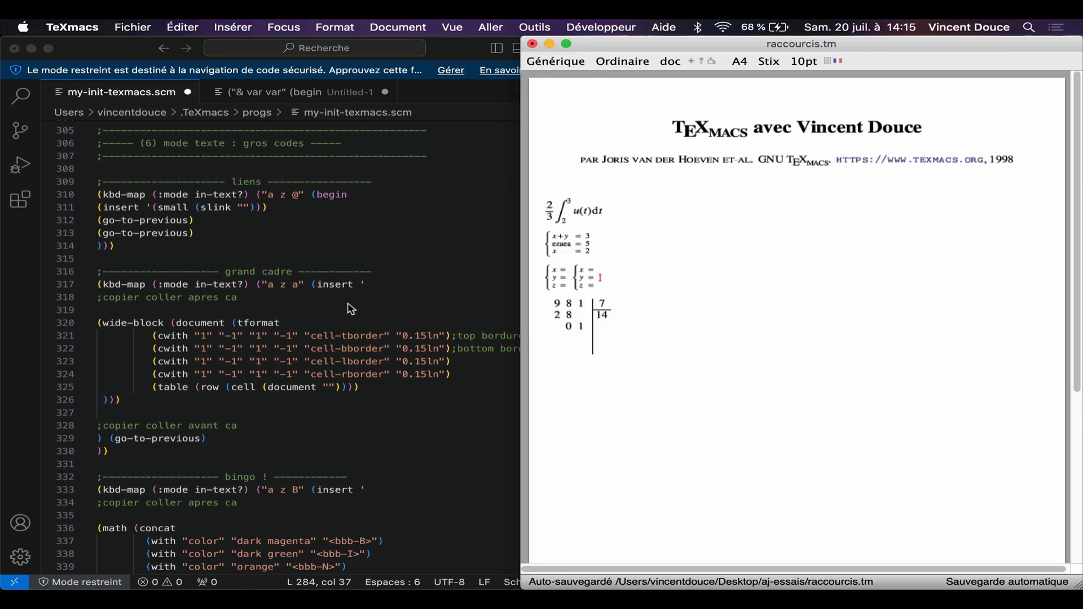
scroll(351, 310, down, 1)
click(621, 333)
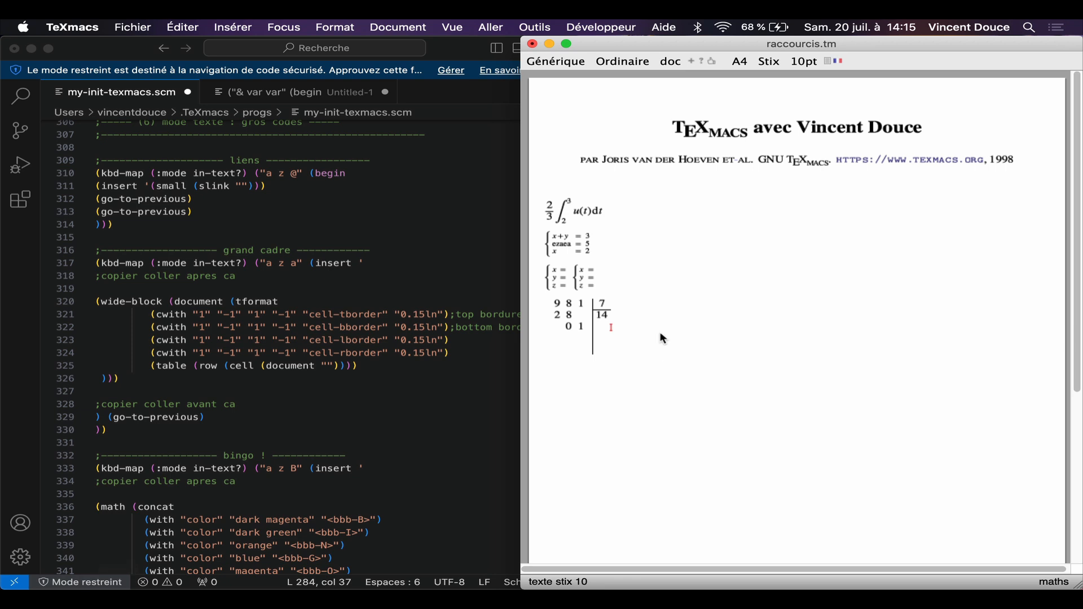
drag(663, 338, 526, 216)
key(BackSpace)
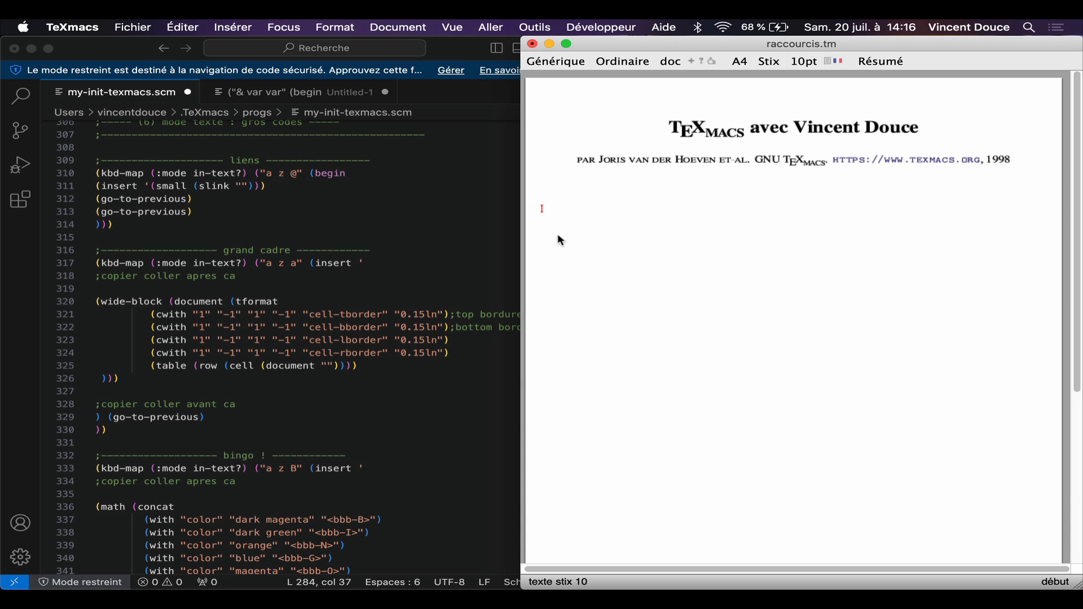
text(az)
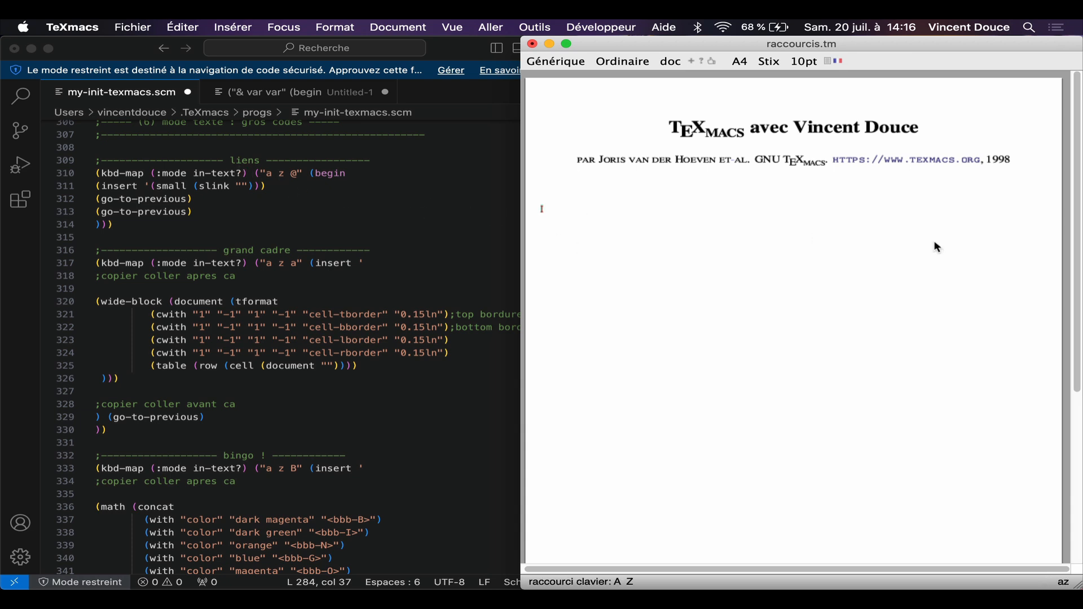
key(at)
text(www.)
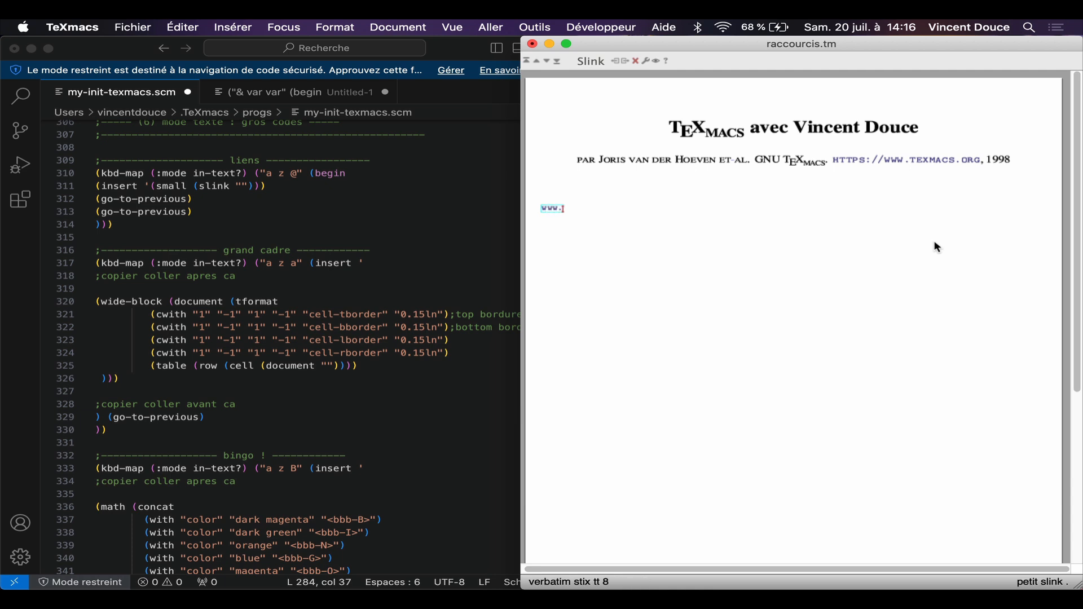
text(ailleurs.labas)
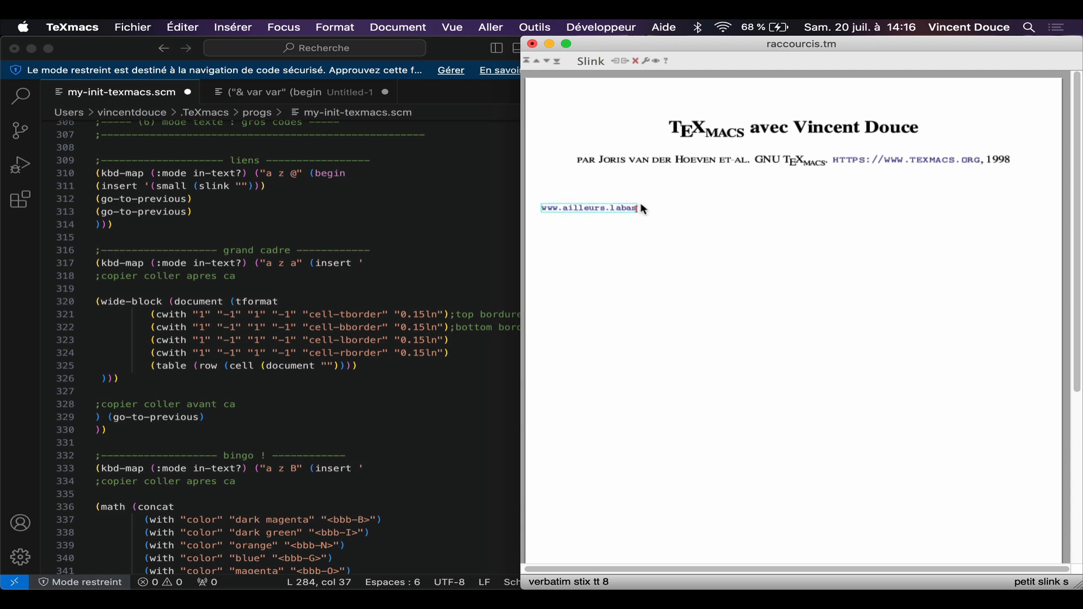
click(680, 216)
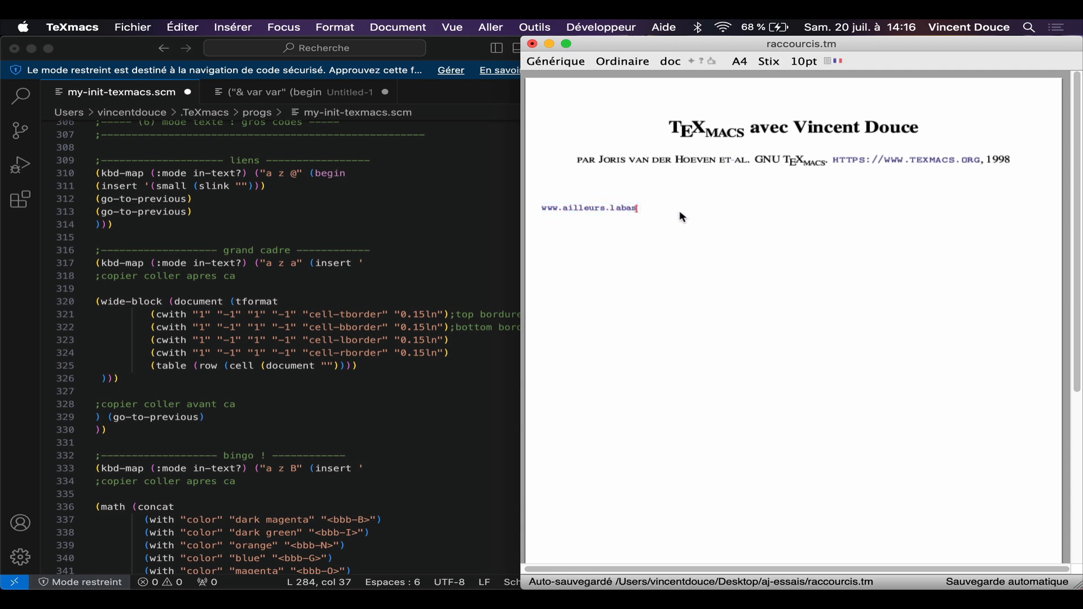
key(Left)
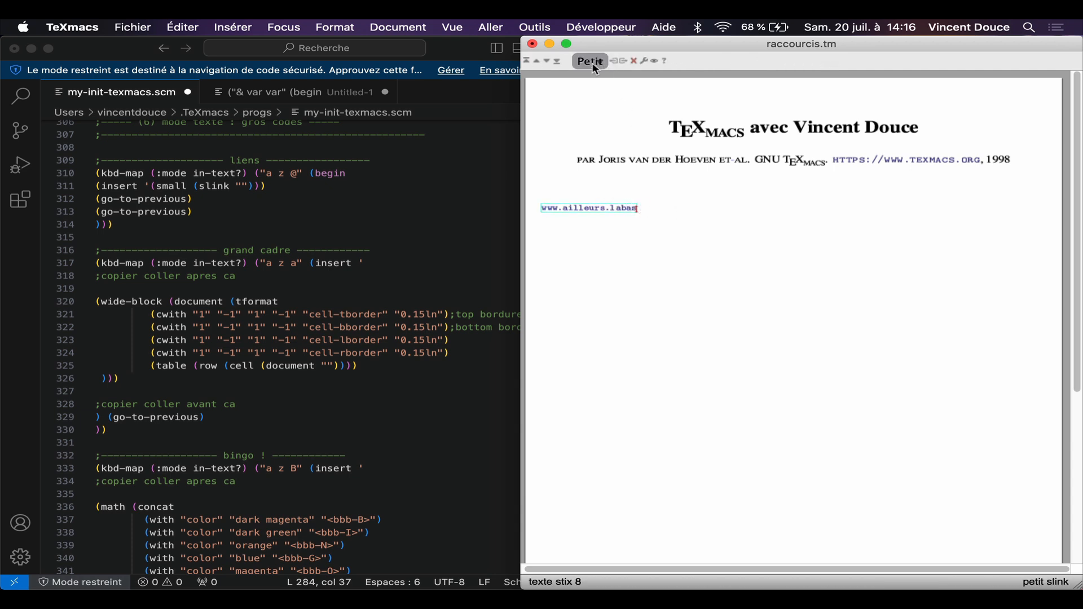
key(Left)
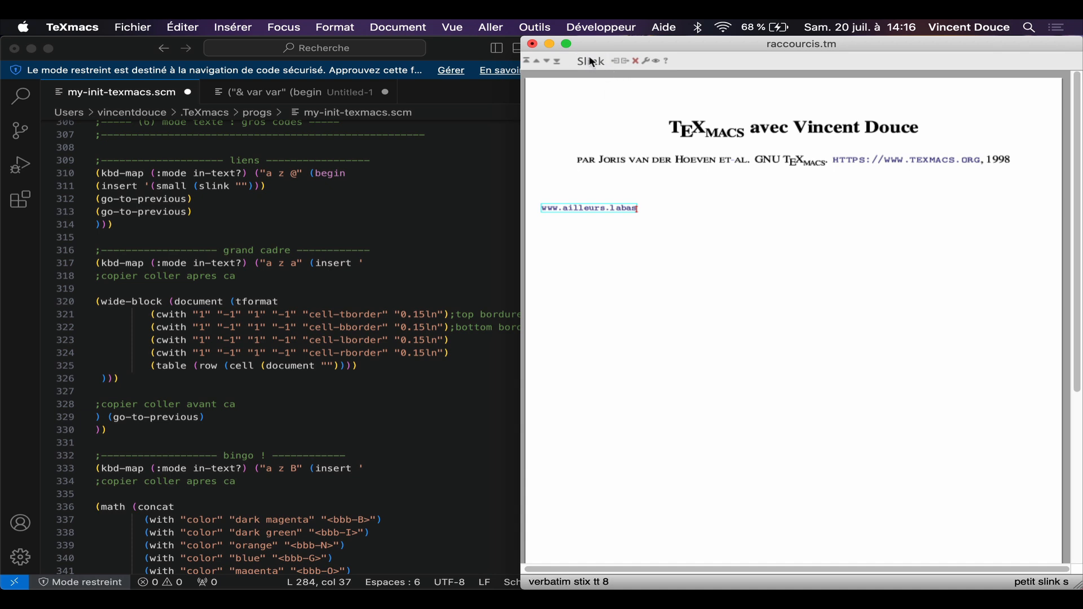
key(Right)
Step: Insert the custom full-width bordered frame on a new line under the link and enter "ezaeaeza" in it
key(Return)
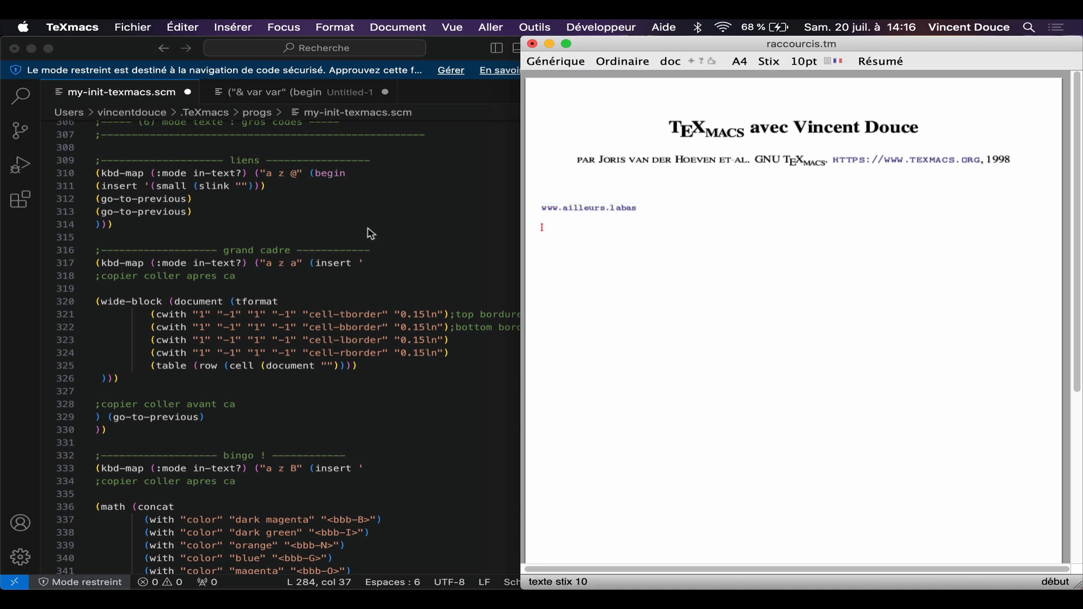
key(a)
key(z)
key(a)
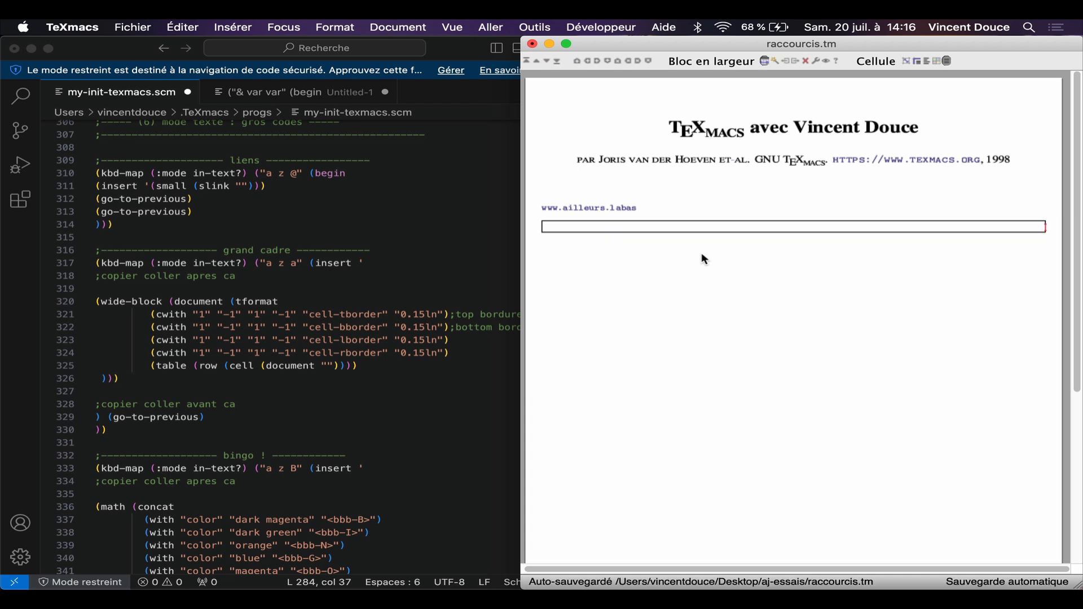
text(ezaeaeza)
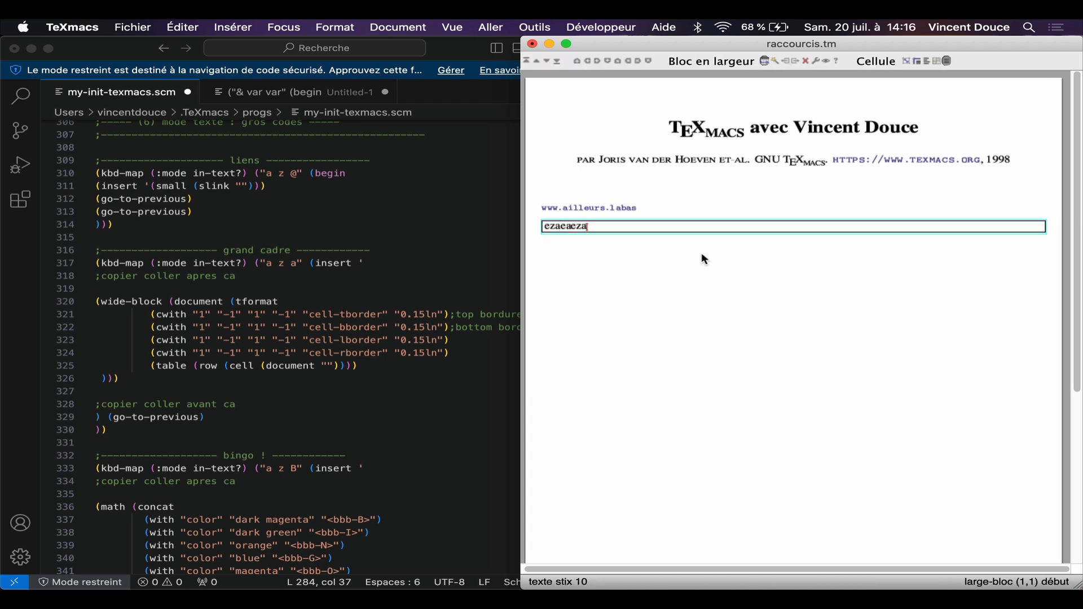
Step: Extend the frame with two columns containing "ezaea" and "zeza", and add two empty rows beneath
key(ctrl+Right)
text(ezaea)
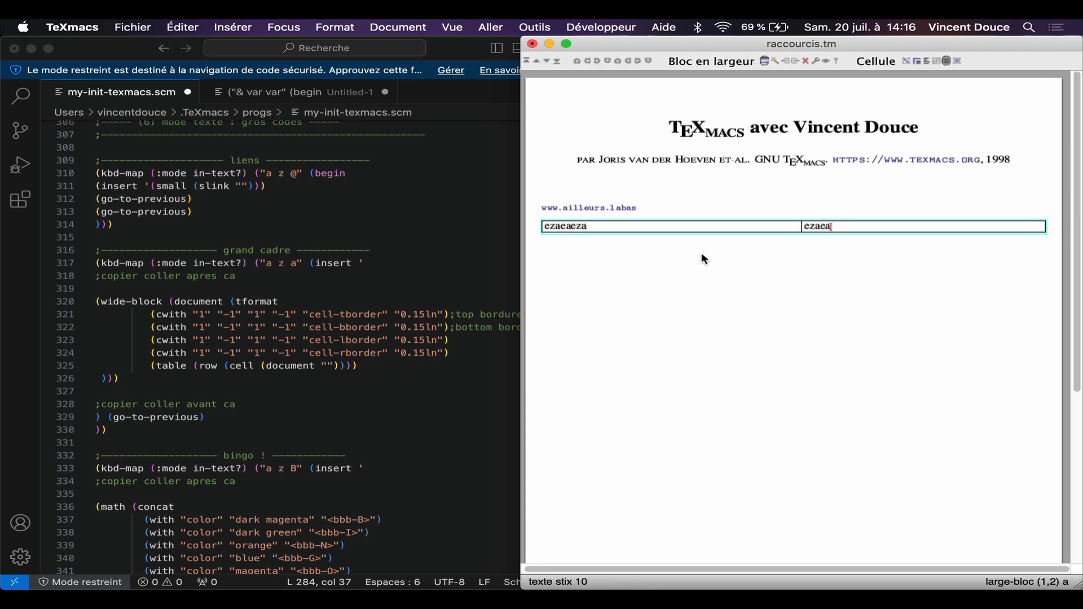
key(ctrl+Right)
text(zeza)
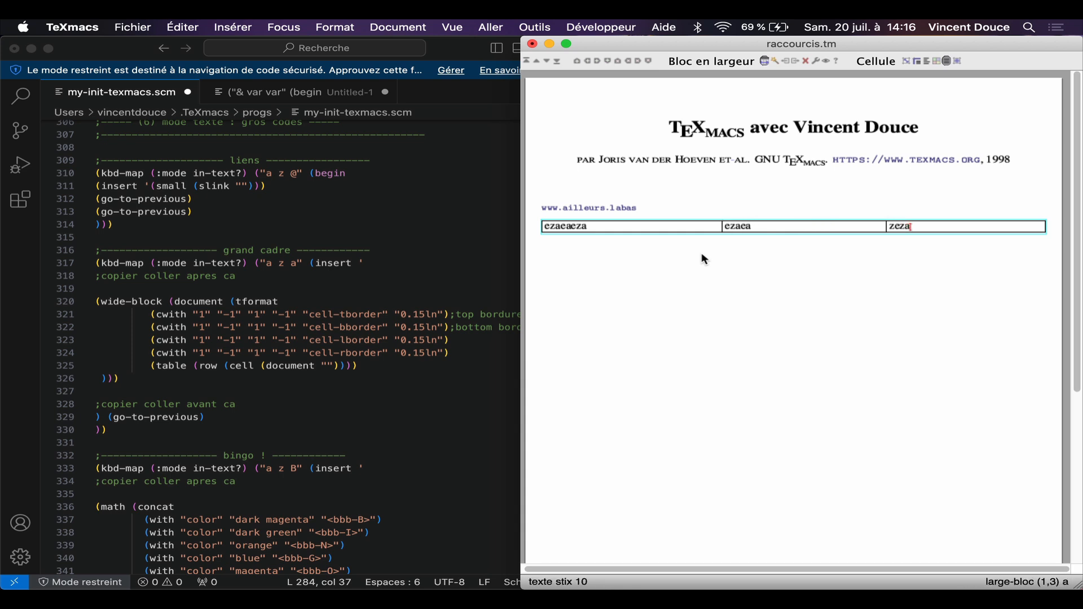
key(ctrl+Down)
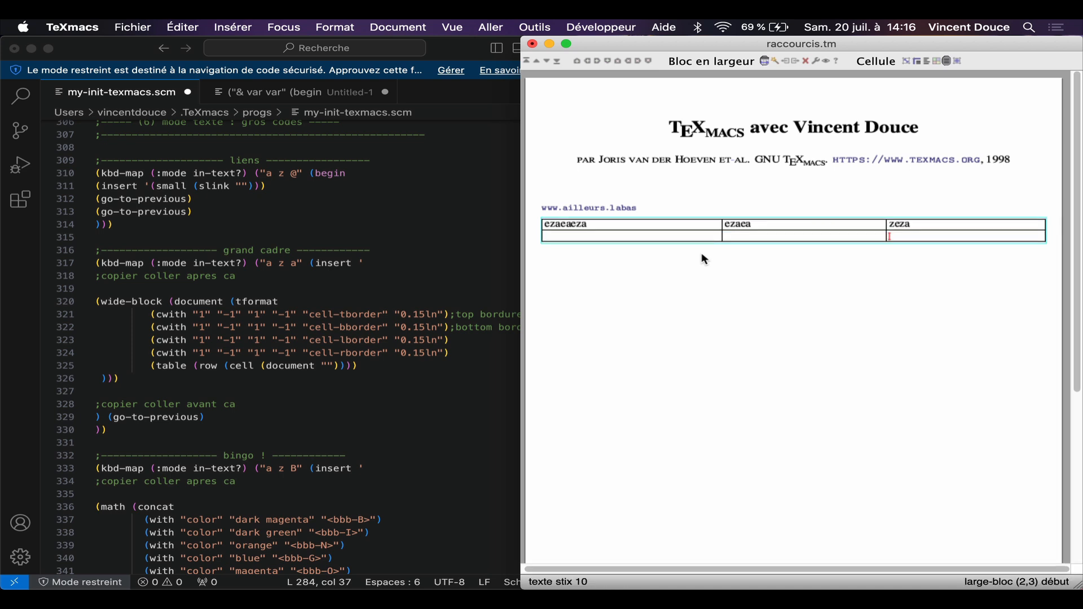
key(ctrl+Down)
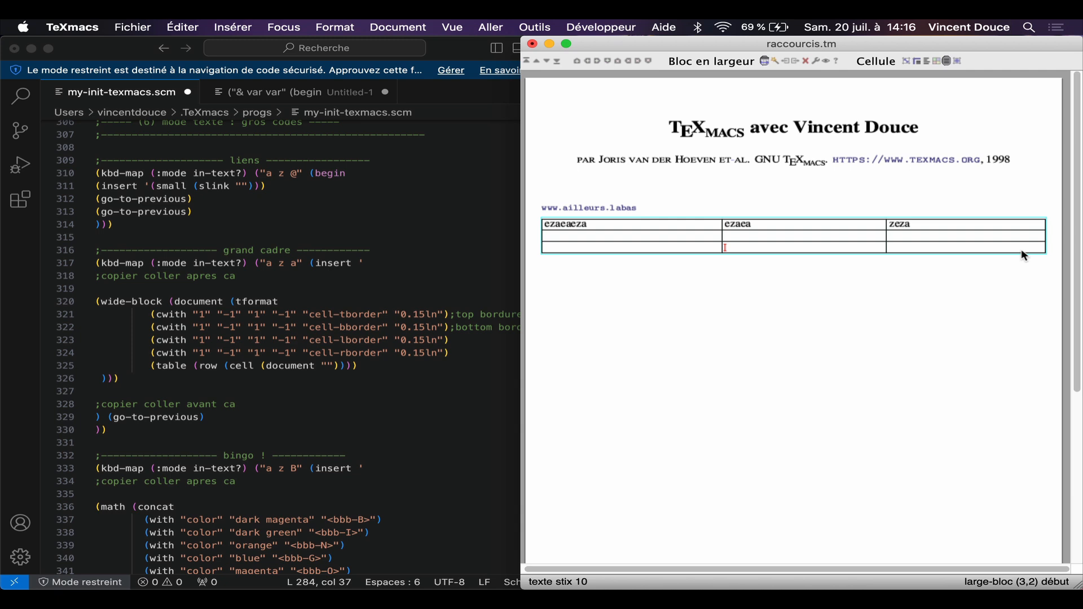
click(1061, 250)
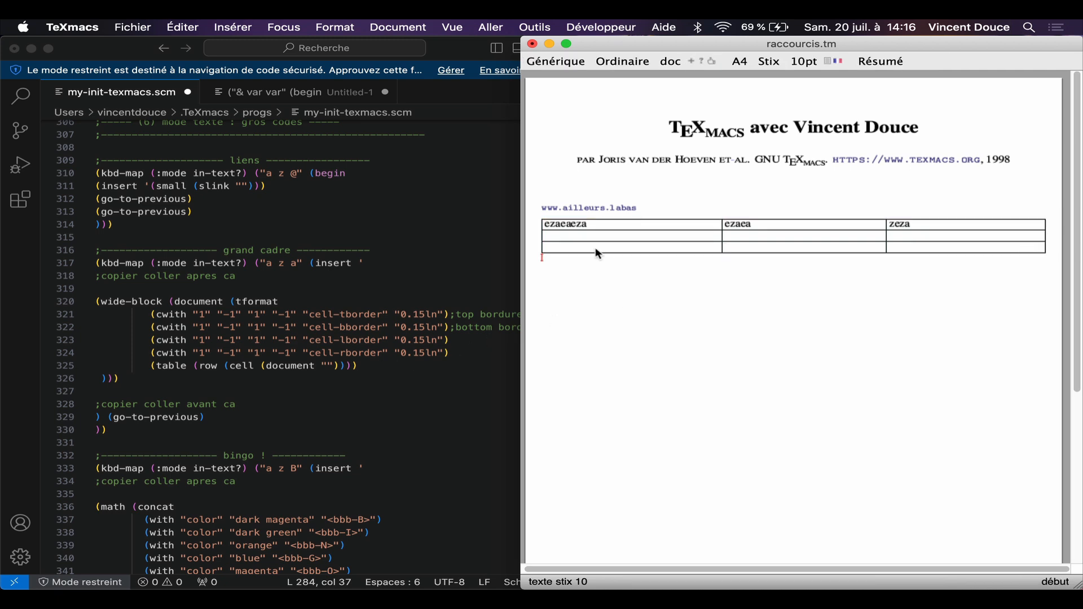
Step: Insert a standard full-width block (Bloc en largeur) below the table for comparison, and delete it
click(239, 27)
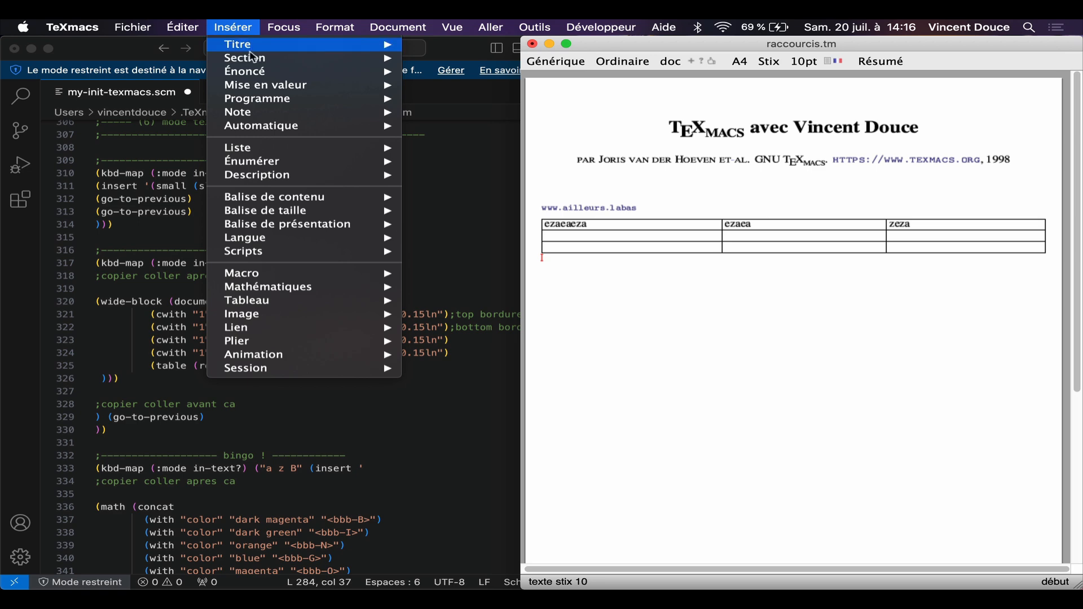
mouse_move(323, 302)
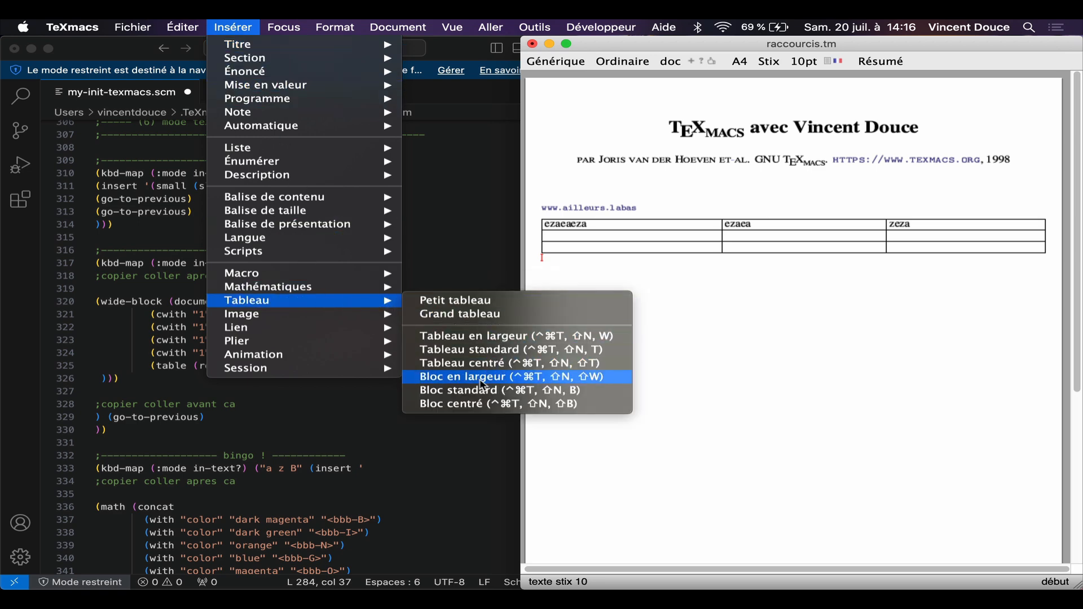
click(497, 377)
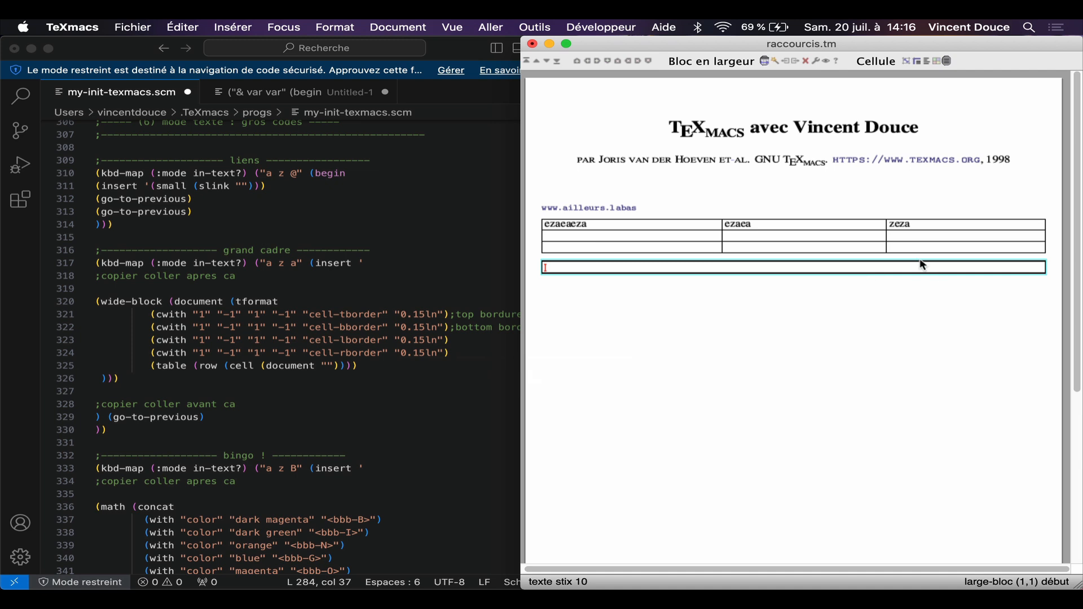
click(890, 248)
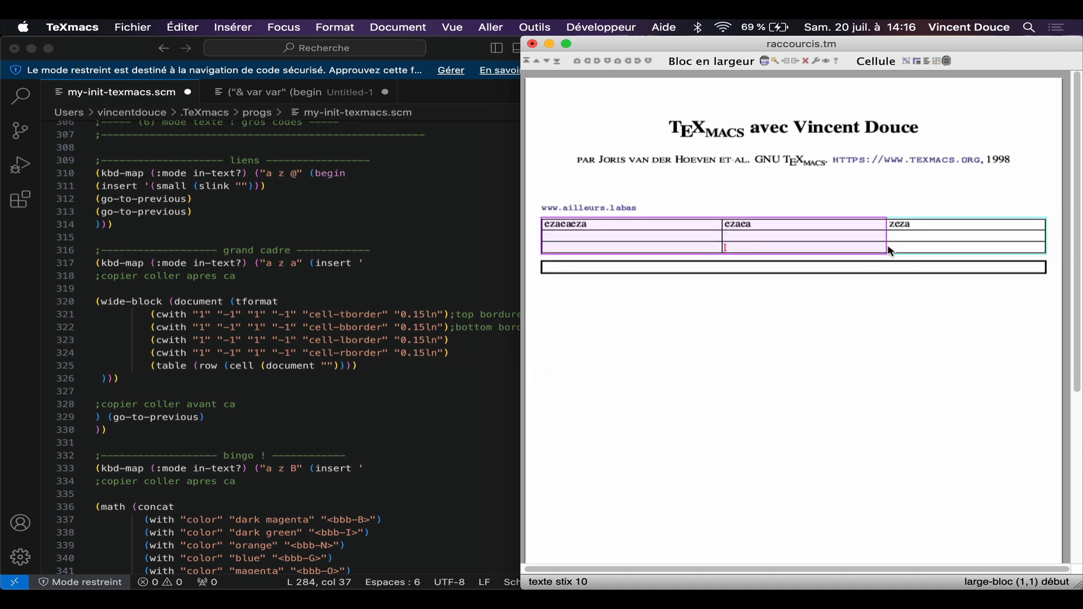
click(1051, 269)
key(BackSpace)
key(BackSpace)
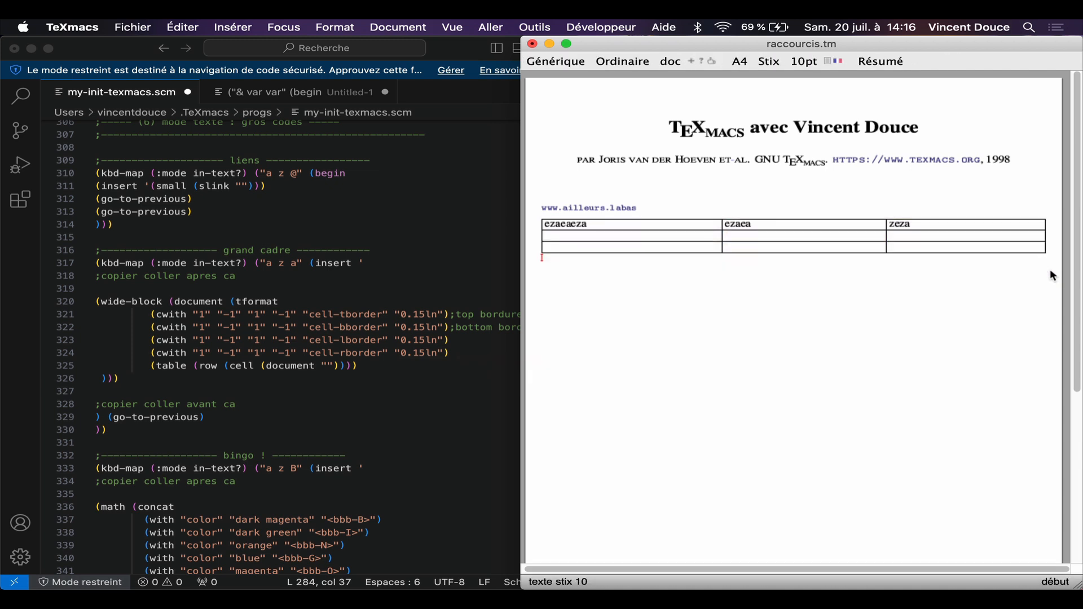
Step: Insert the custom draft block (brouillon), a shaded full-width grid of two rows and two columns, below the table
scroll(338, 288, down, 4)
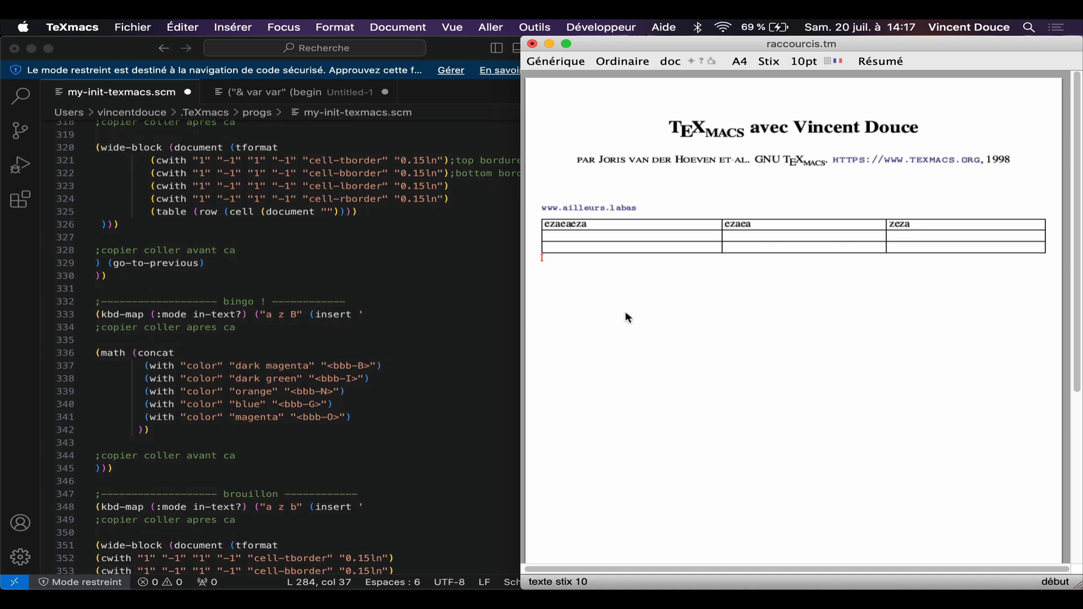
scroll(292, 326, down, 4)
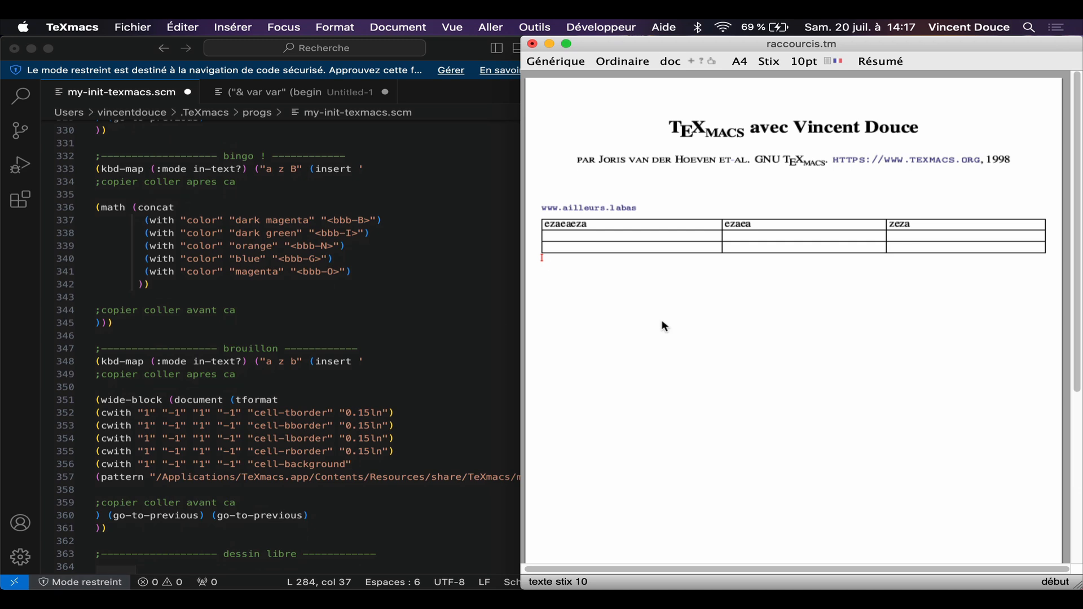
text(az)
key(shift+b)
key(ctrl+z)
key(b)
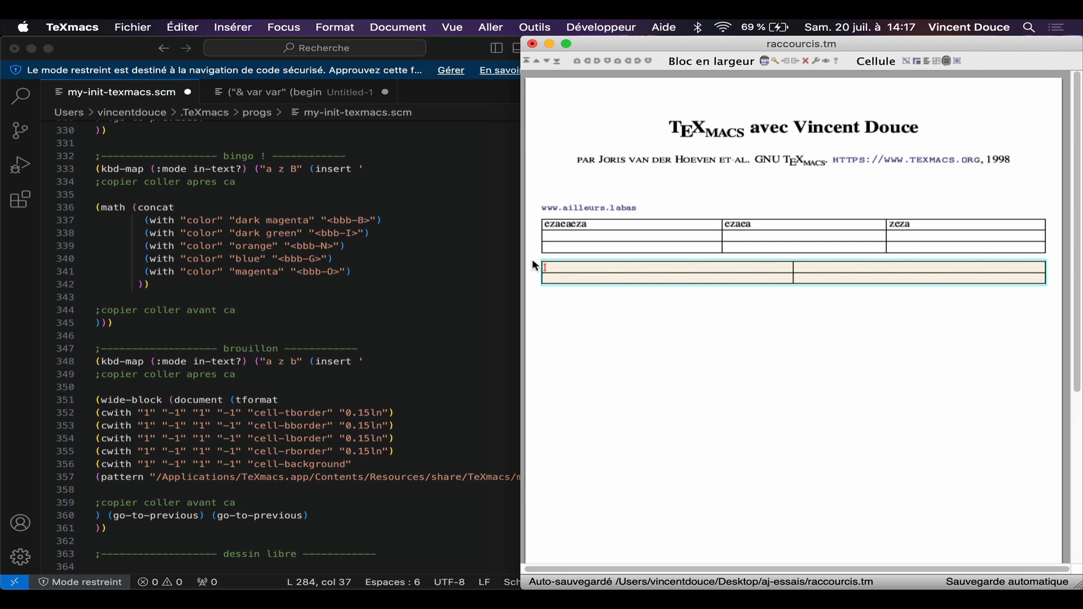
Step: Enter the calculation 2+3×10= in the first cell of the shaded draft block and leave the block
text(2+)
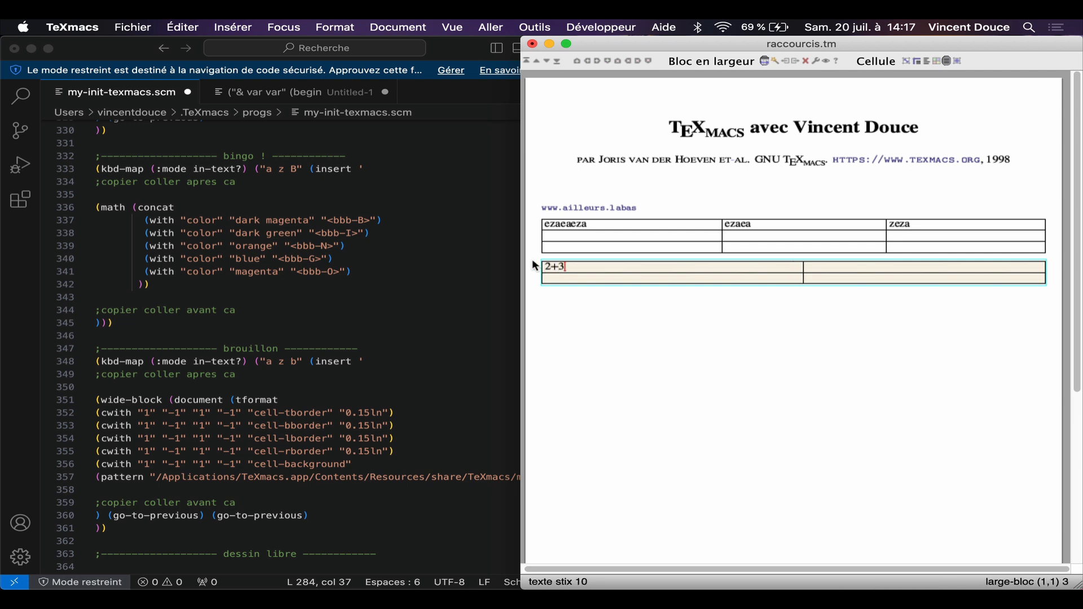
text(3x)
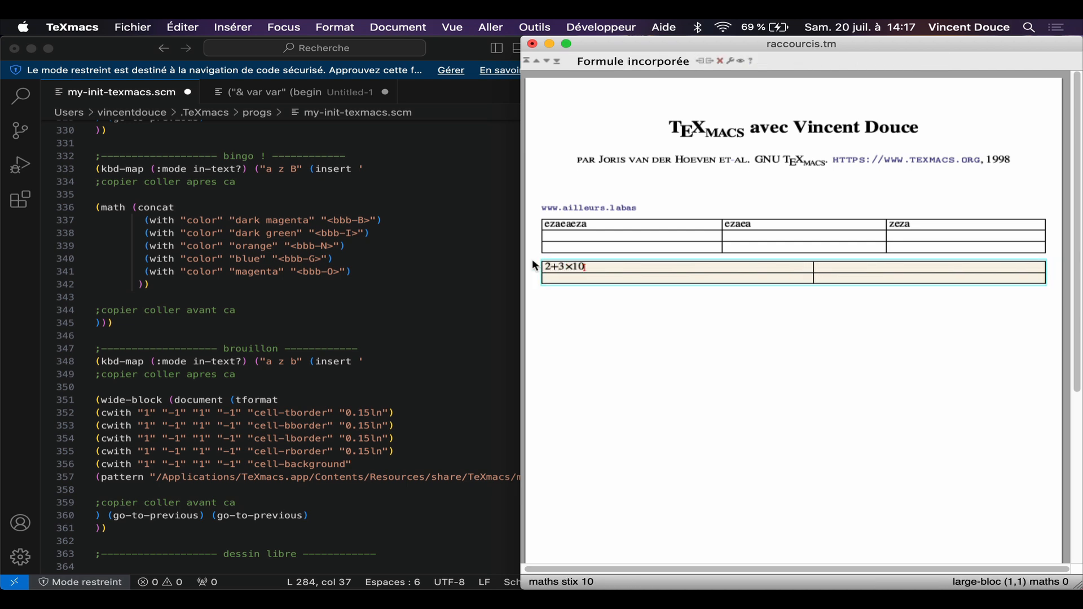
text(10=)
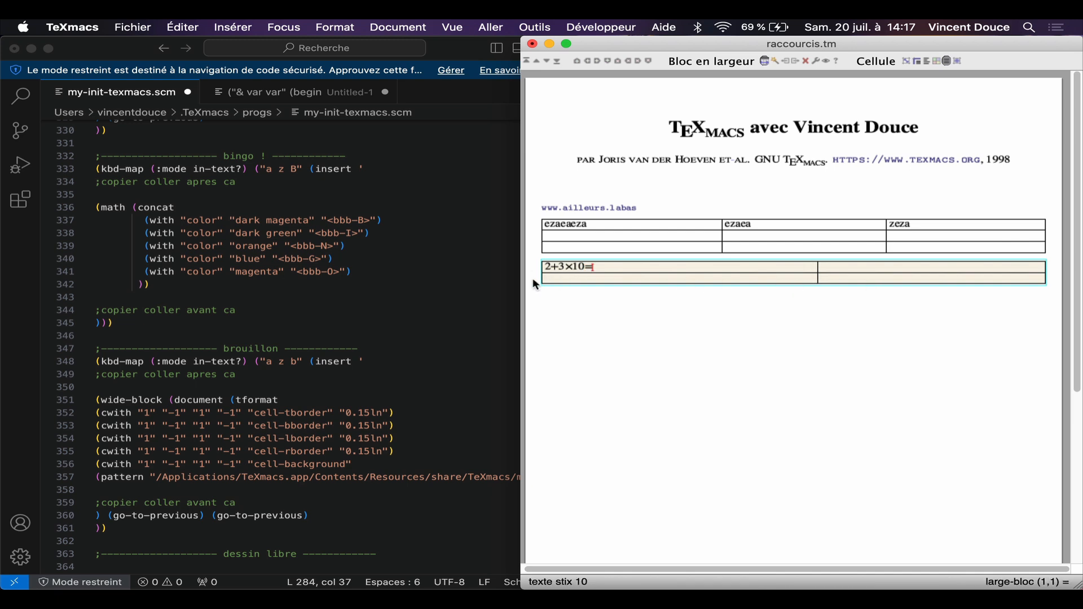
click(1056, 275)
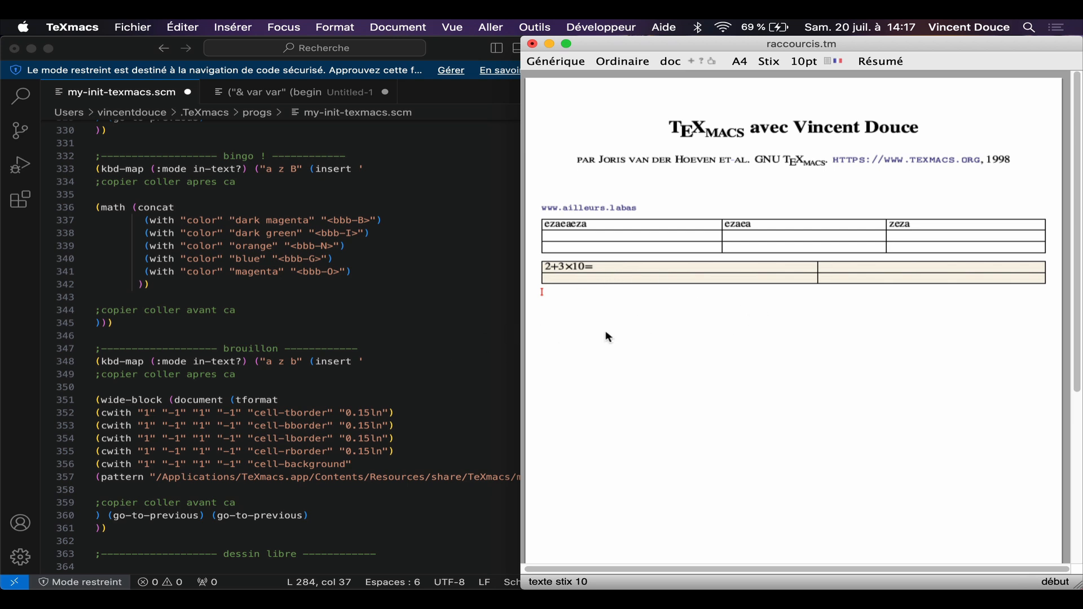
Step: Insert the custom free-drawing figure of 4 cm by 4 cm under the draft block and sketch a freehand curve in it
scroll(438, 326, down, 7)
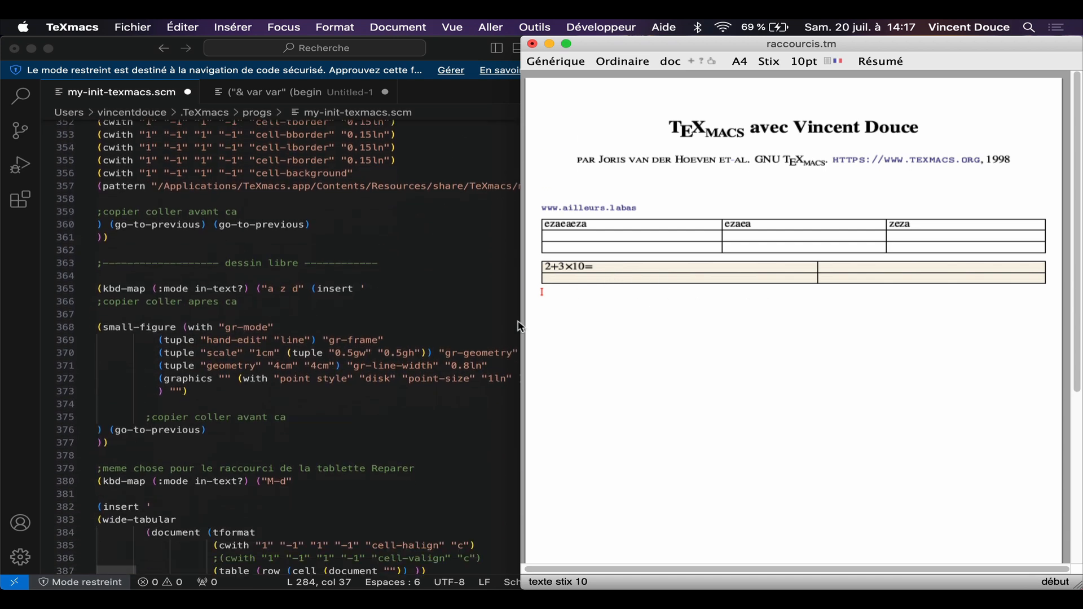
text(azd)
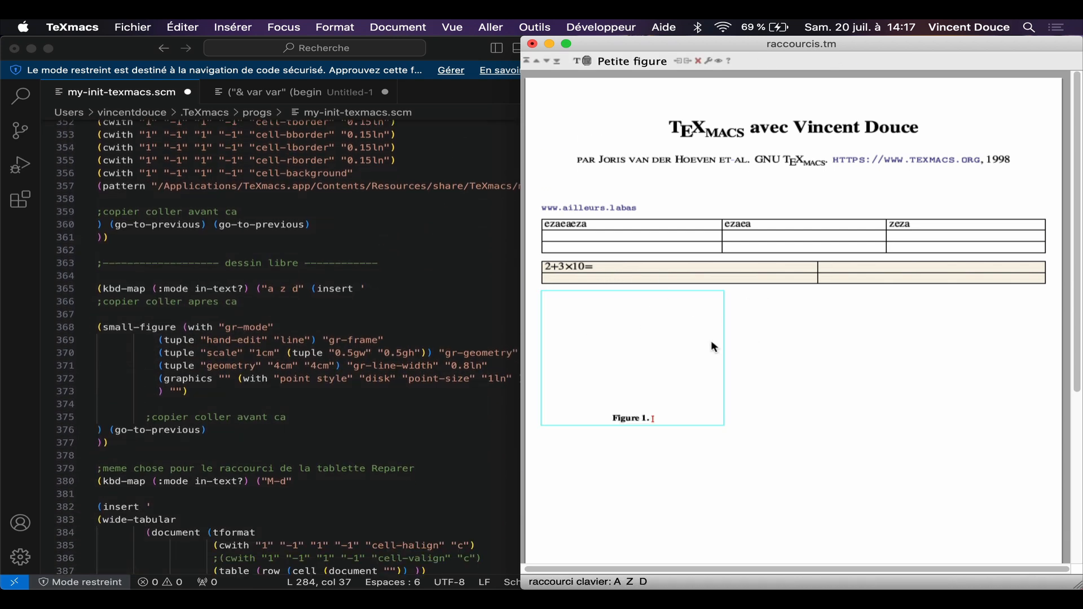
drag(587, 314, 614, 372)
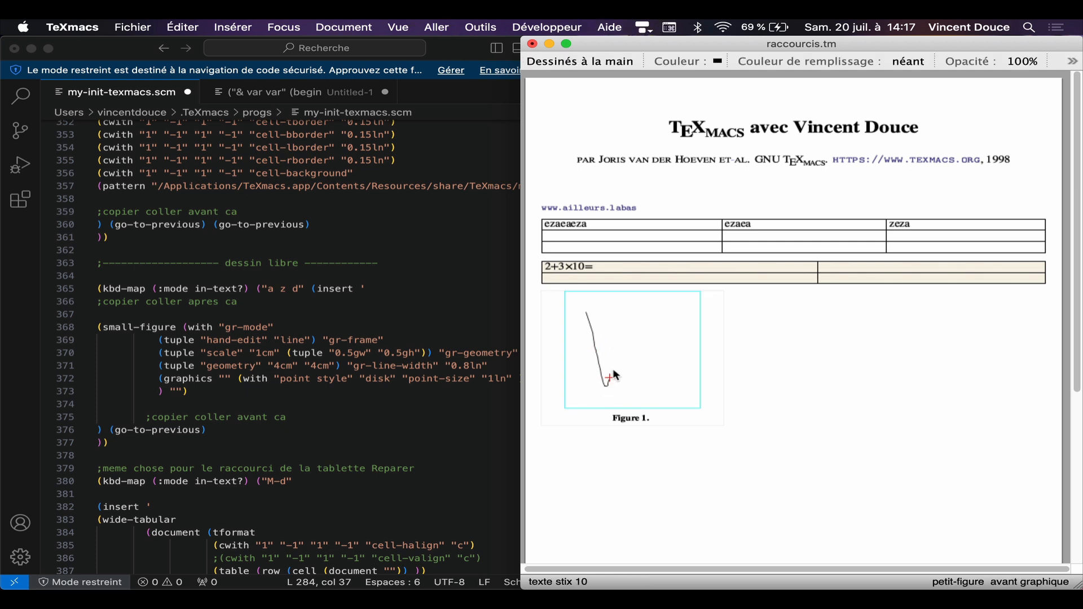
mouse_move(673, 349)
mouse_down()
mouse_move(600, 359)
mouse_move(608, 334)
mouse_move(639, 324)
mouse_move(650, 386)
mouse_up()
Step: Insert the wide, centred free-drawing figure defined by the second drawing macro below the first sketch
scroll(294, 323, down, 3)
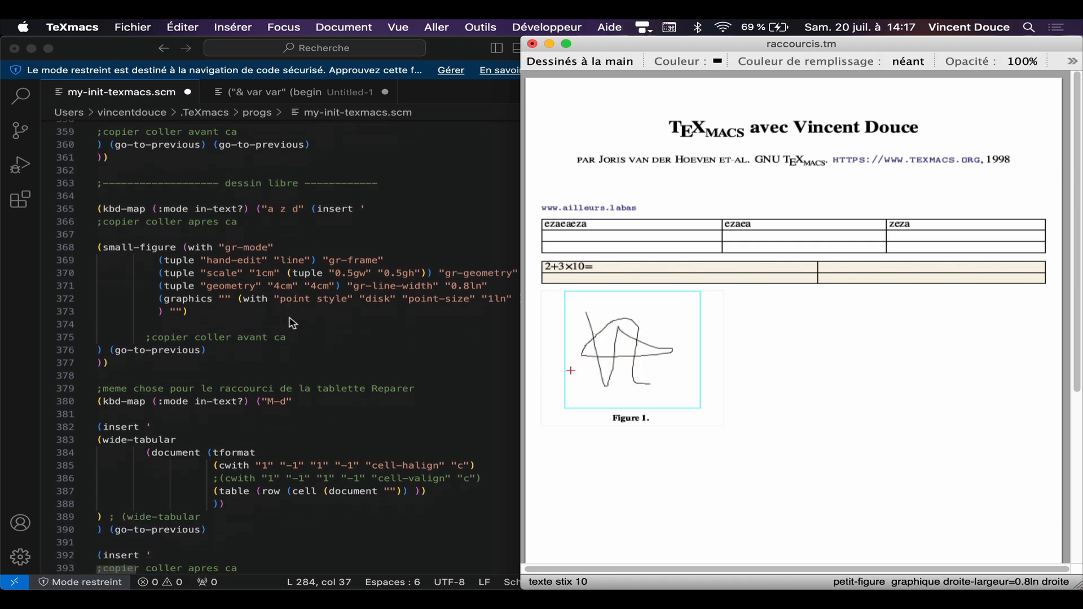
click(763, 377)
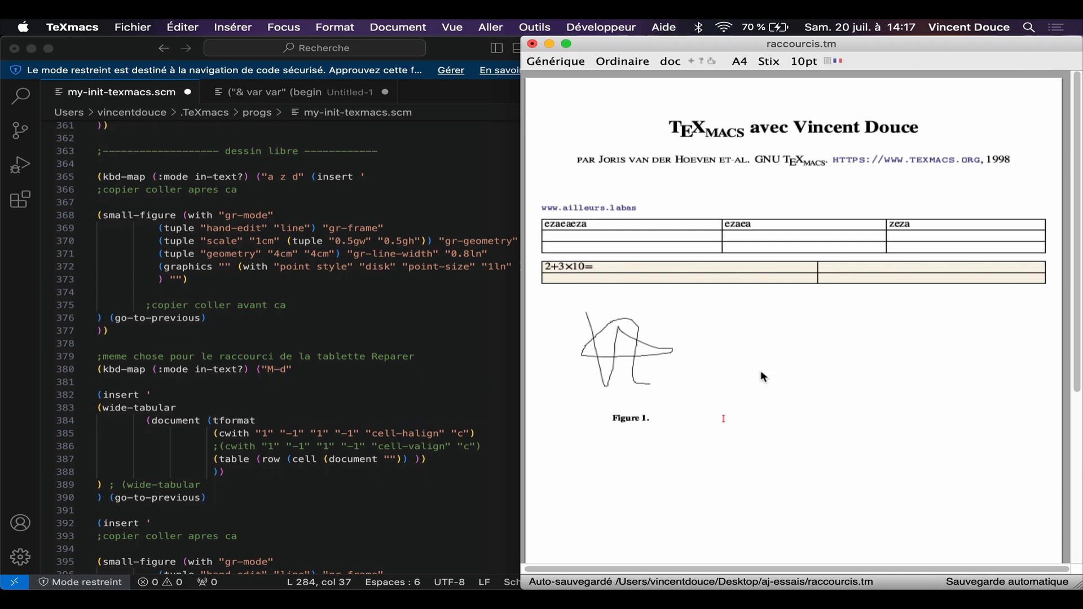
key(super+d)
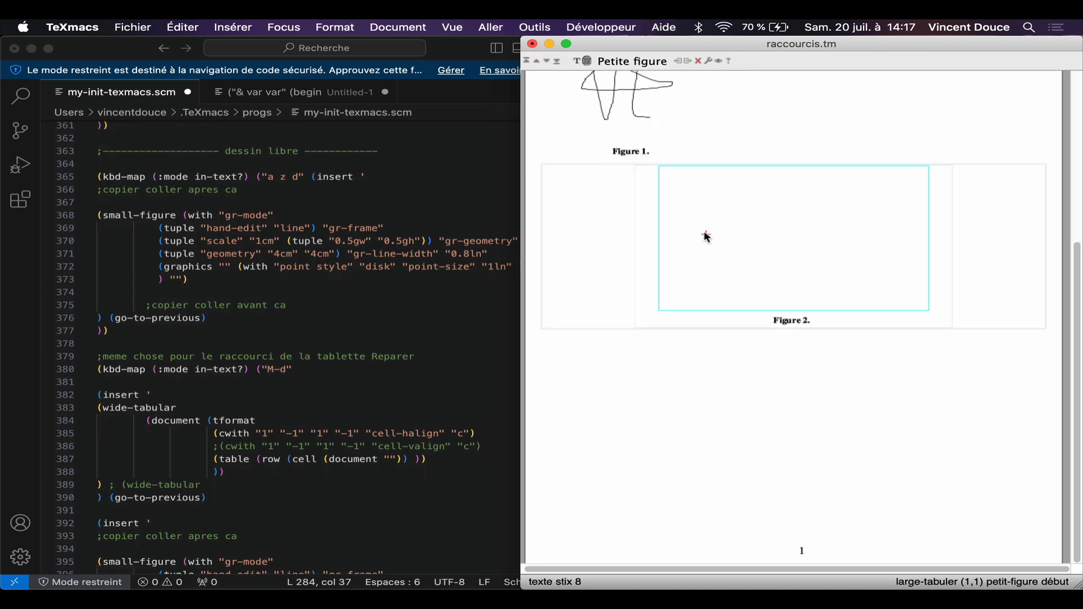
Step: Sketch a freehand curve with a closed pointed loop inside the wide, centred drawing figure
mouse_move(704, 233)
mouse_down()
mouse_move(754, 261)
mouse_move(875, 237)
mouse_move(754, 257)
mouse_up()
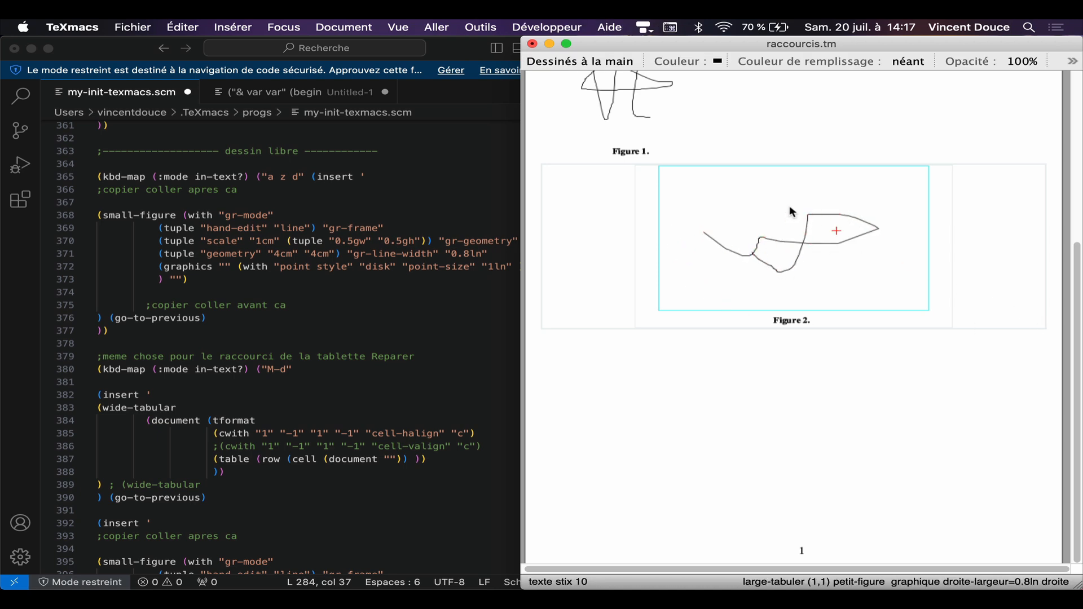
Step: Insert the custom small frame (petit cadre) on a line above the wide figure and enter dsqdsqdqdqd in it
scroll(258, 388, down, 3)
scroll(258, 388, down, 10)
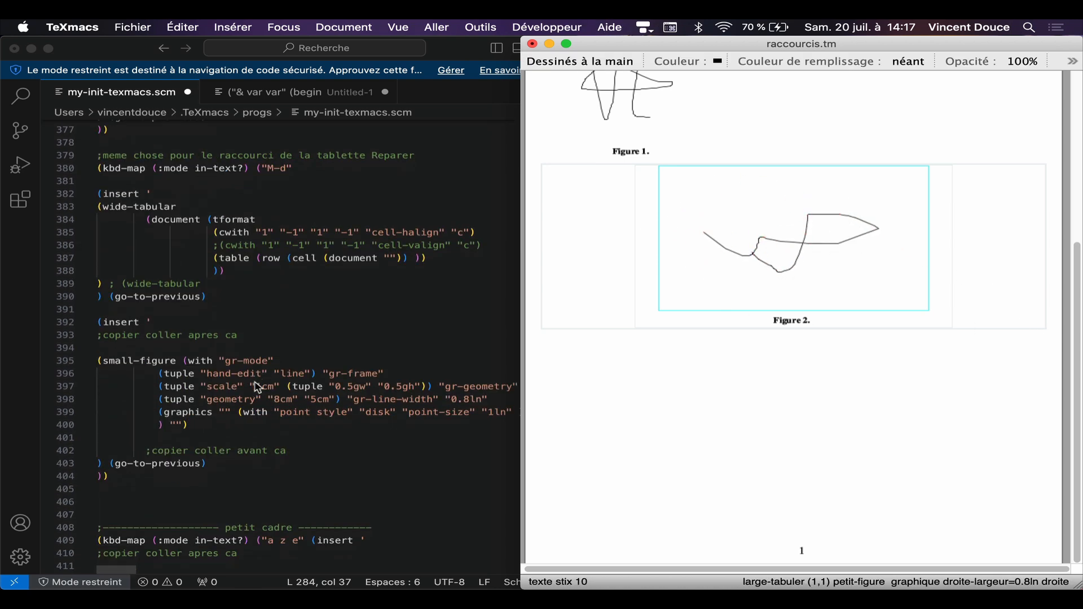
scroll(258, 387, down, 1)
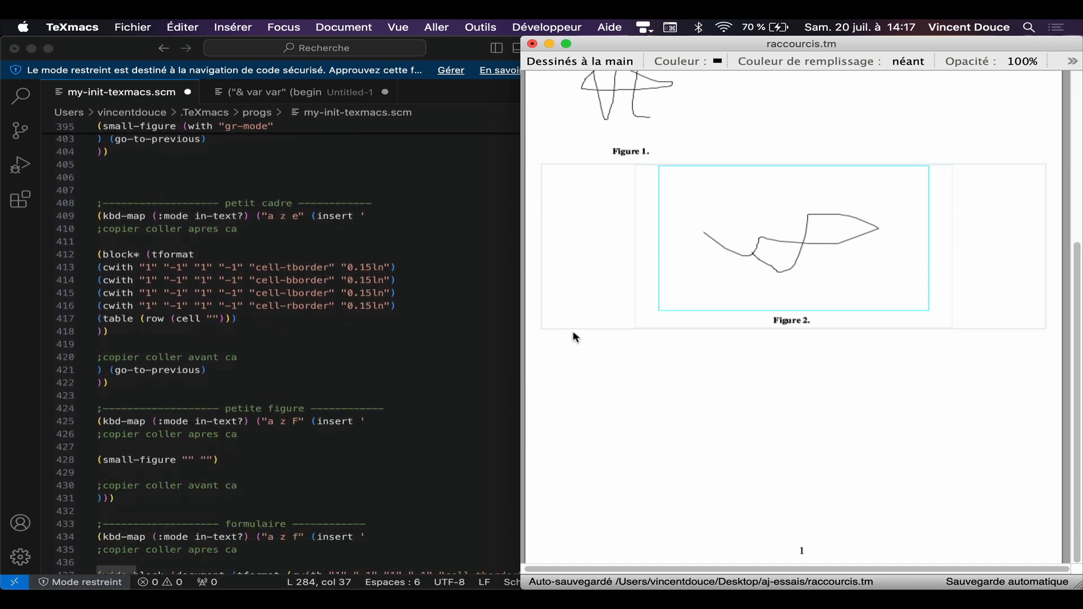
click(531, 225)
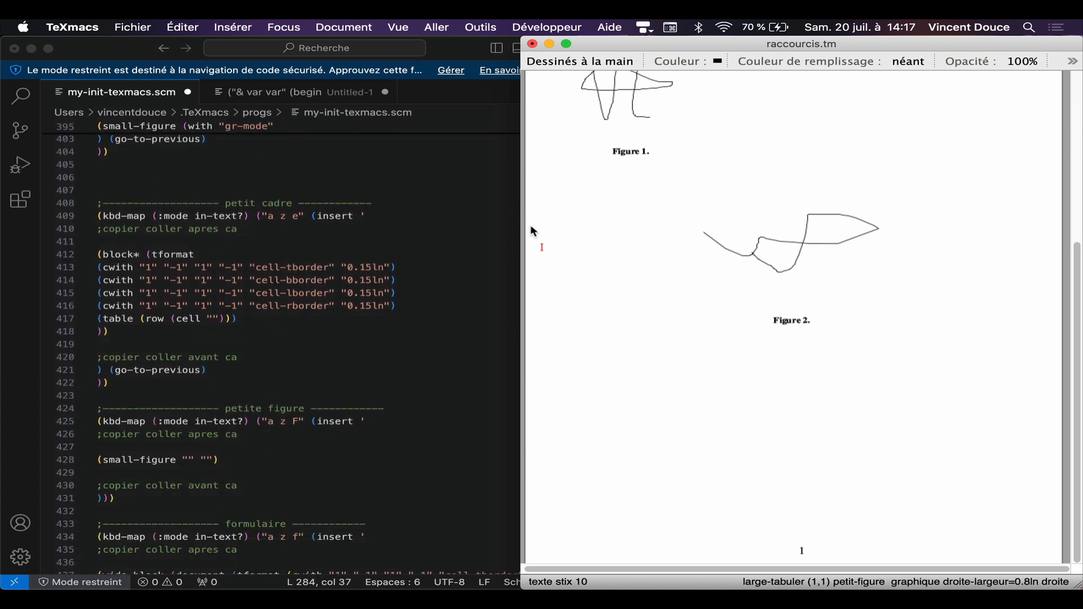
text(display)
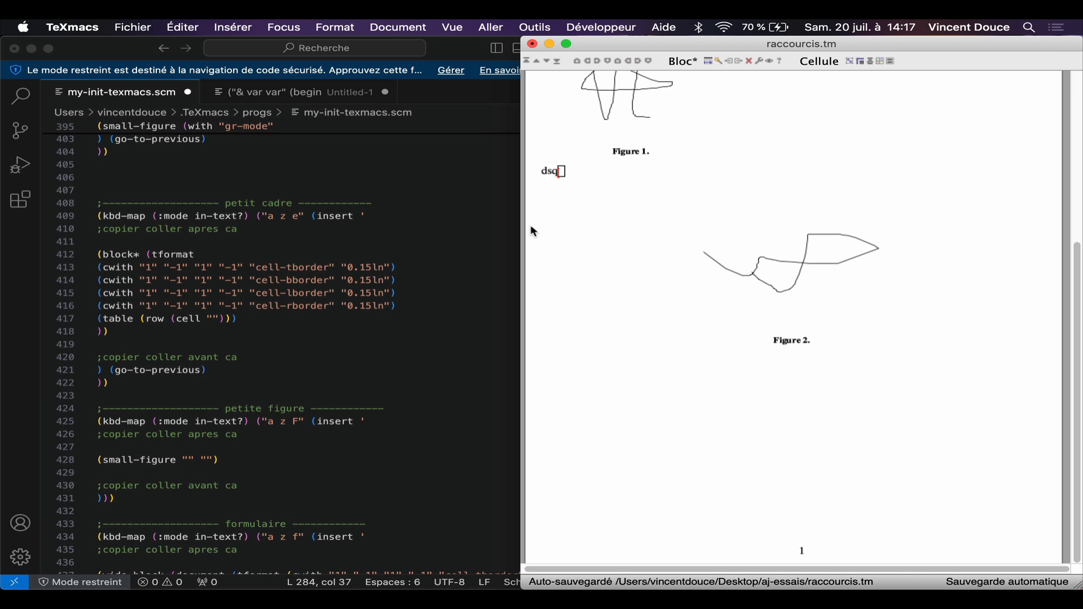
key(BackSpace)
key(BackSpace)
key(BackSpace)
key(BackSpace)
key(BackSpace)
key(BackSpace)
key(BackSpace)
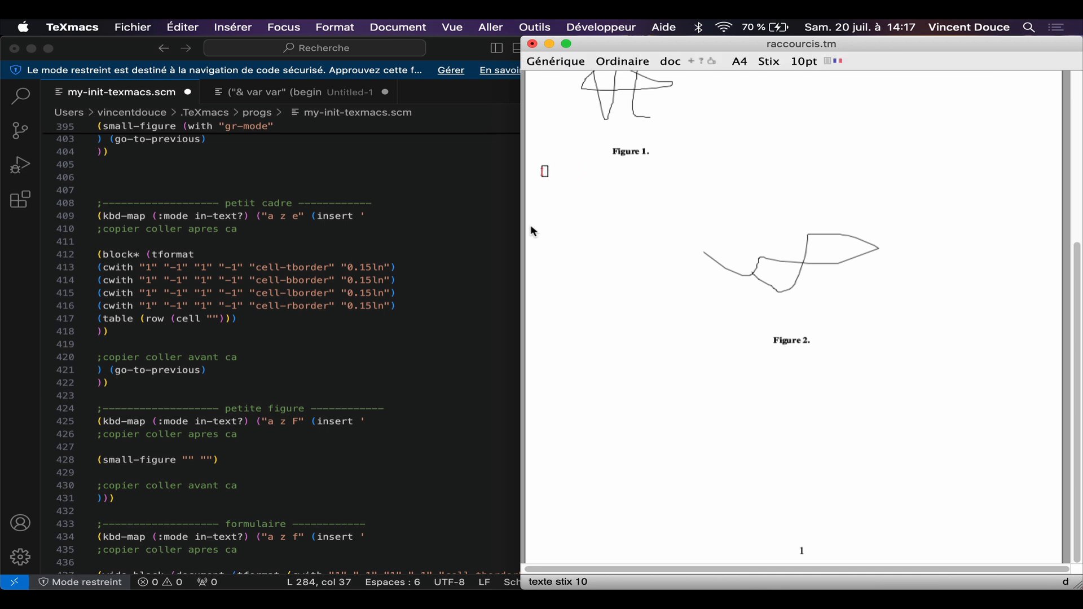
text(azedsqdsqdqdqd)
key(Down)
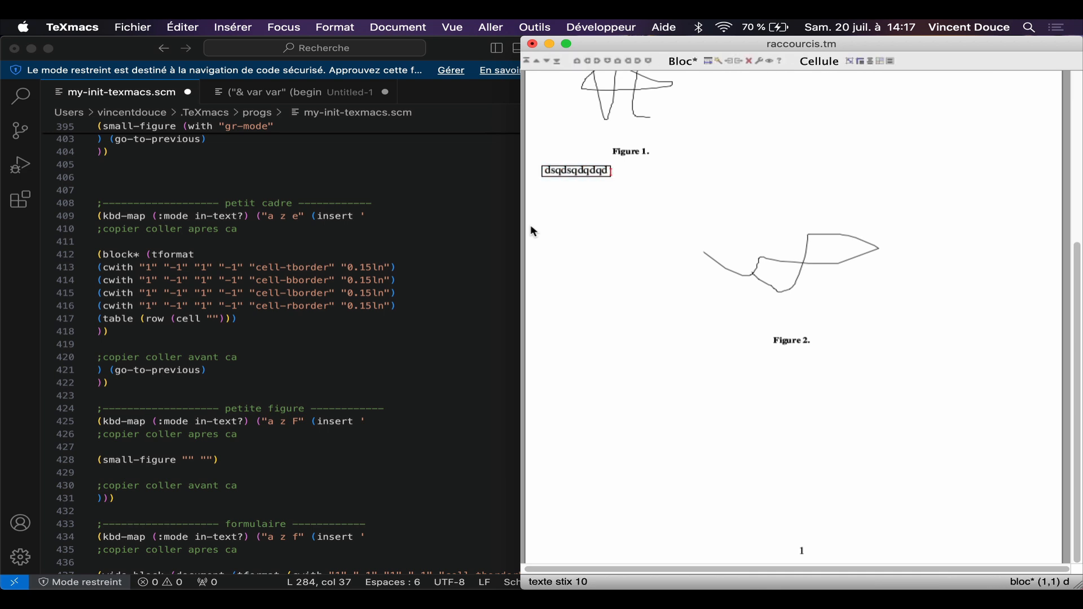
Step: Try the small-frame macro inside an inline formula on a new line below the framed text, and undo the formula
key(Return)
key(dollar)
text(aze)
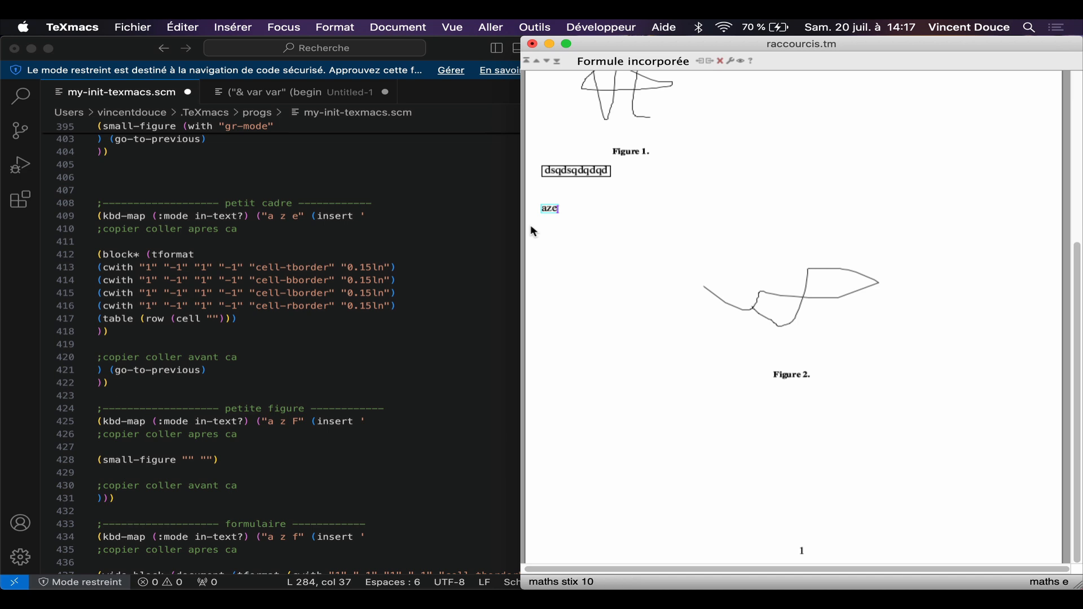
text(aze)
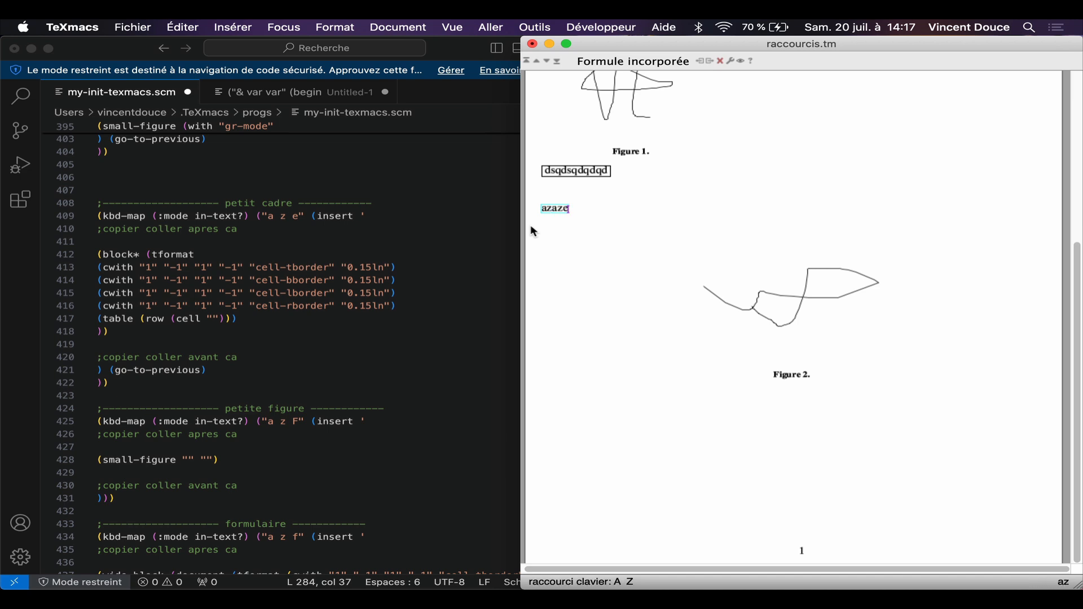
key(ctrl+z)
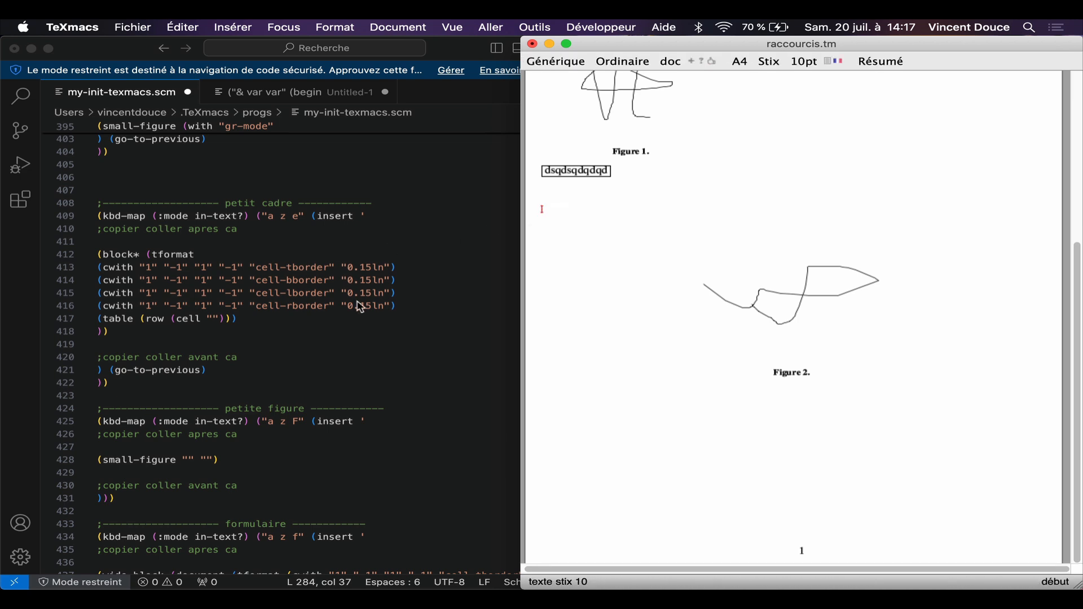
Step: Insert the custom empty small figure (petite figure) on the line below the framed text and place the cursor in its content area
scroll(361, 307, down, 3)
scroll(361, 308, down, 4)
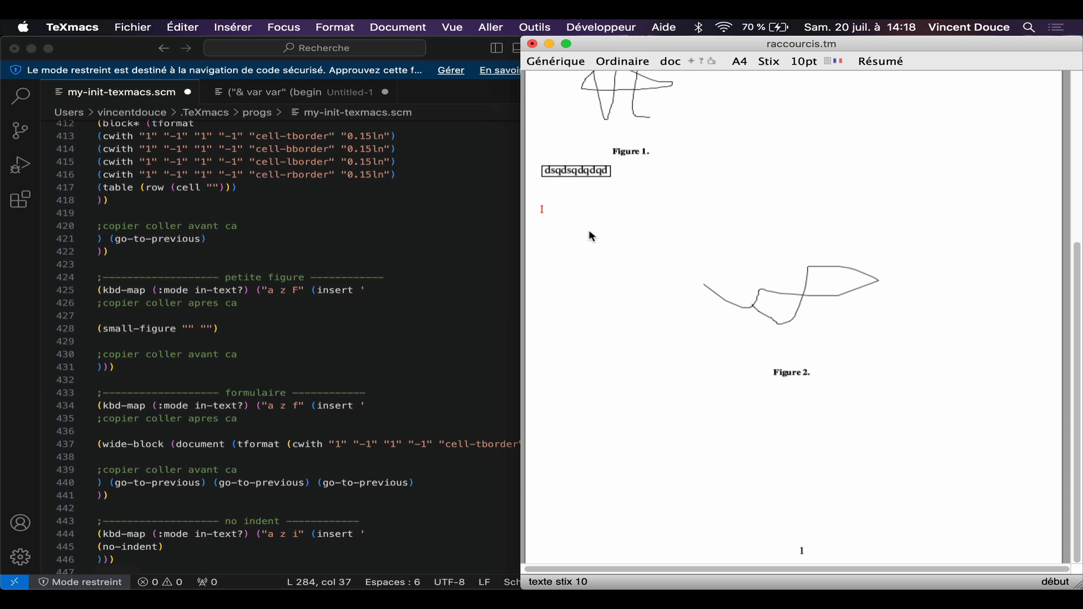
text(az)
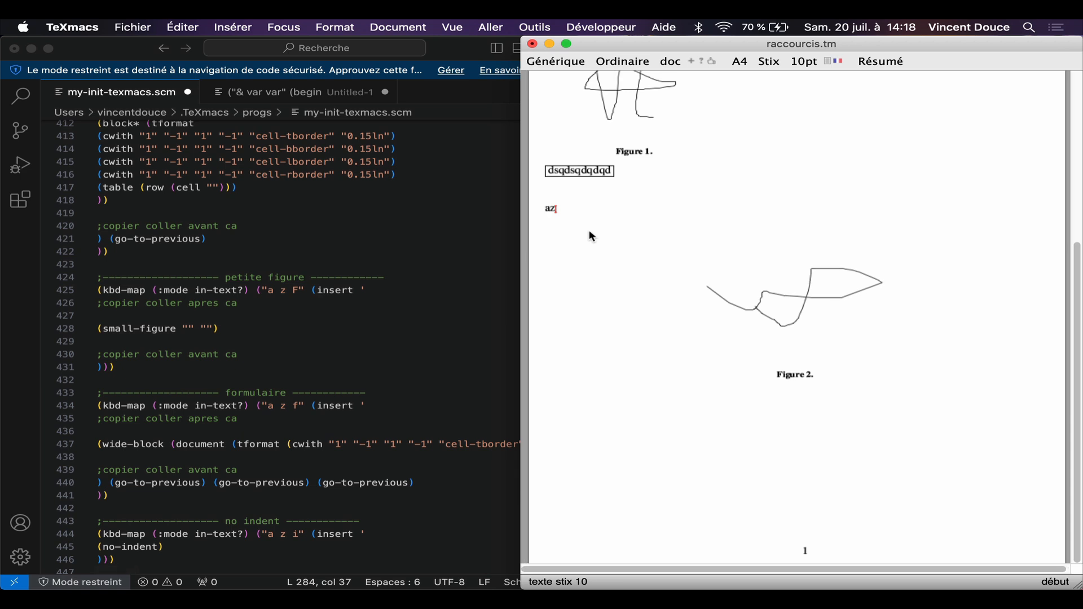
key(shift+f)
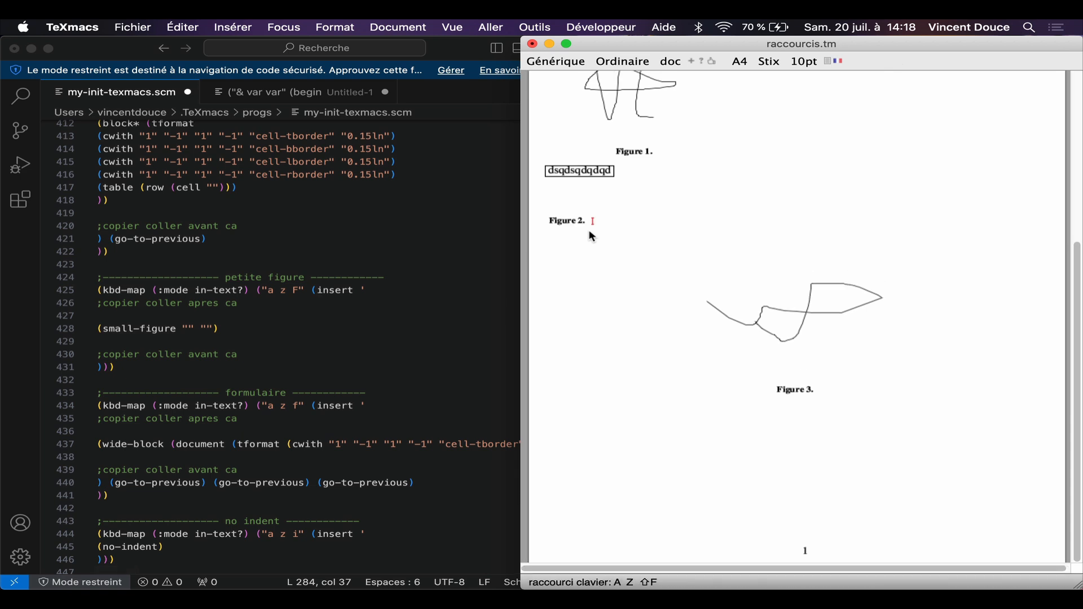
click(573, 207)
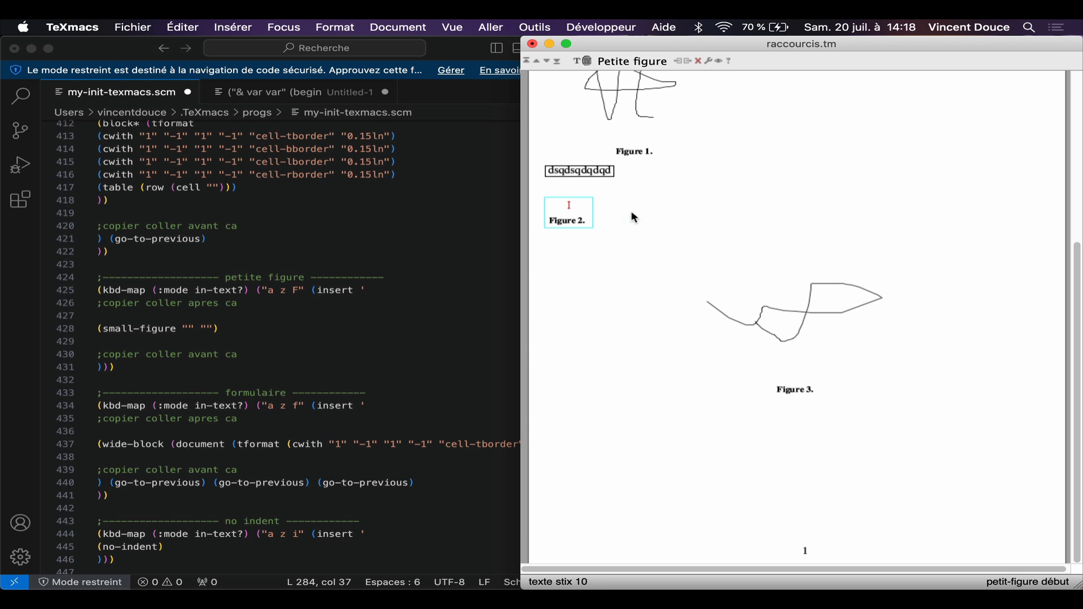
Step: Capture a screen region reaching the framed text and paste the captured image into the small figure
key(super+shift+4)
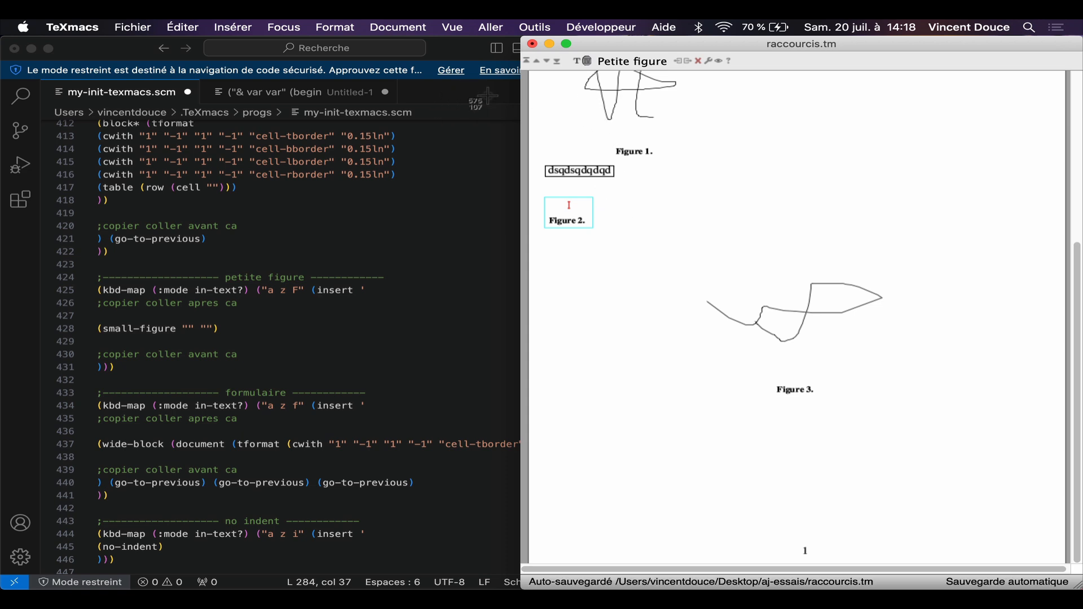
drag(486, 94, 586, 189)
key(BackSpace)
key(BackSpace)
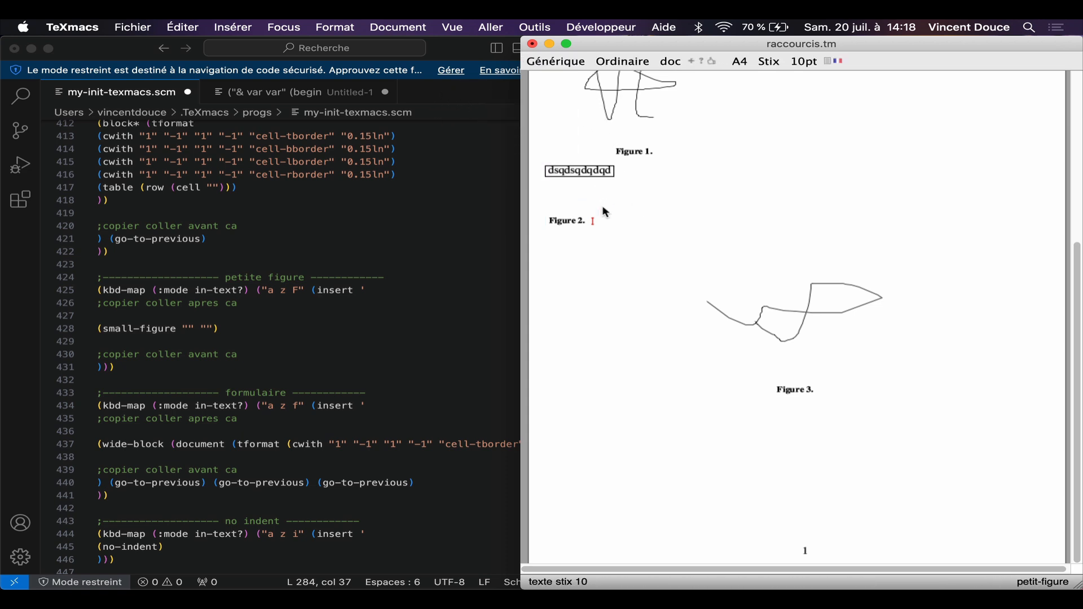
text(az)
key(shift+f)
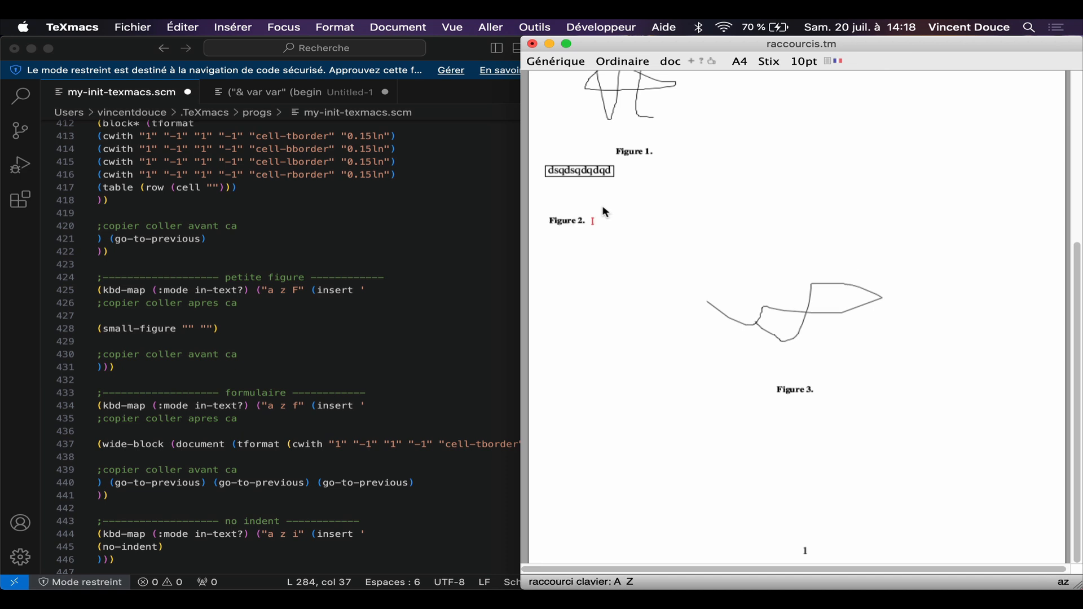
key(Left)
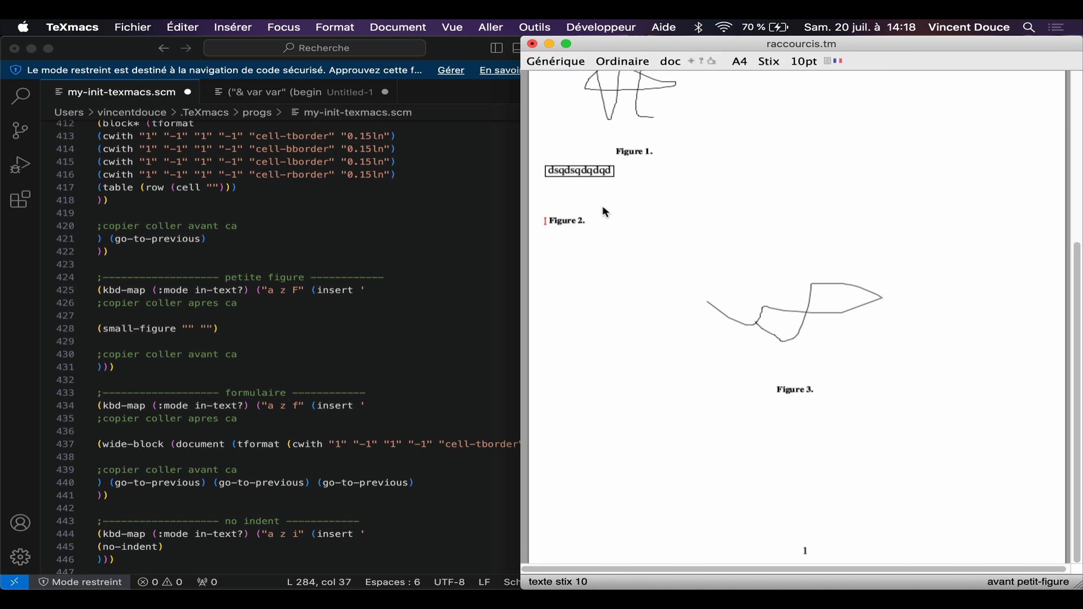
key(Right)
key(super+v)
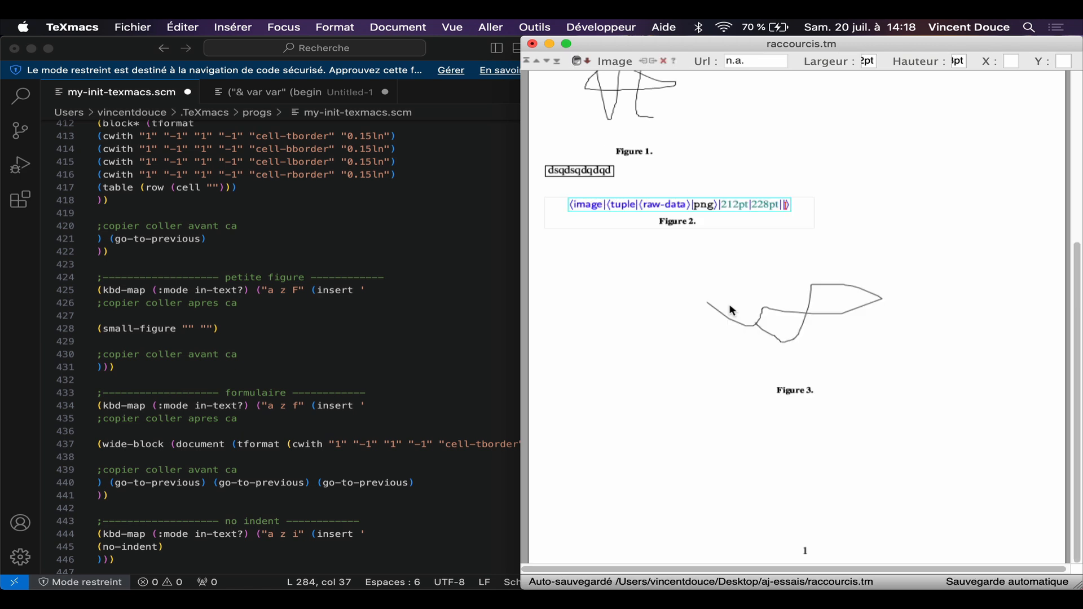
Step: Replace the pasted image by inserting the captured image with the custom smaller-image macro, 5 cm wide
key(shift+Right)
key(BackSpace)
key(a)
key(z)
key(m)
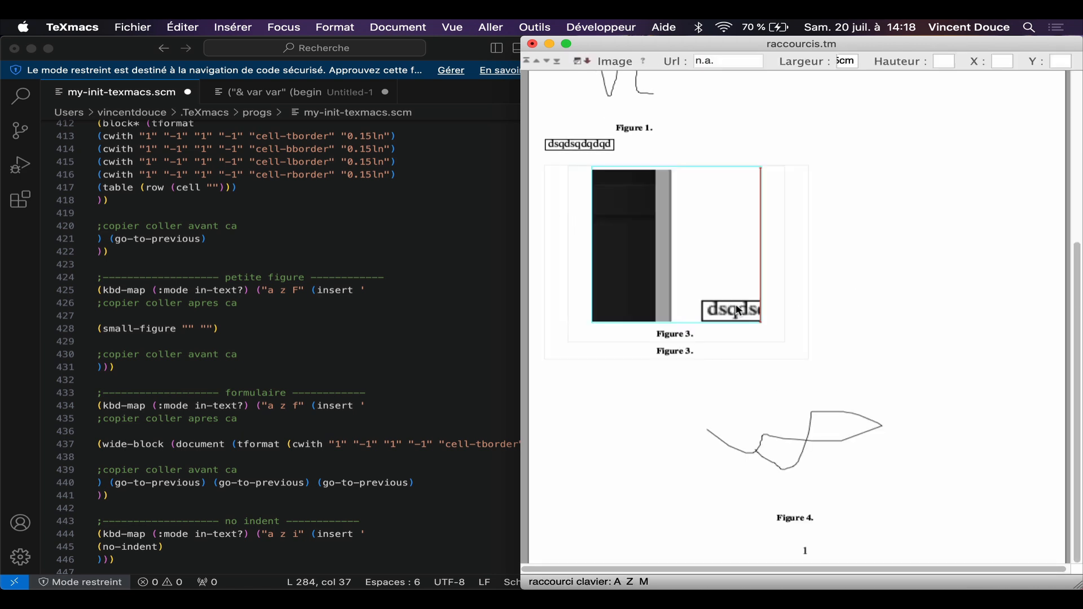
Step: Delete the whole nested figure containing the captured image
click(894, 330)
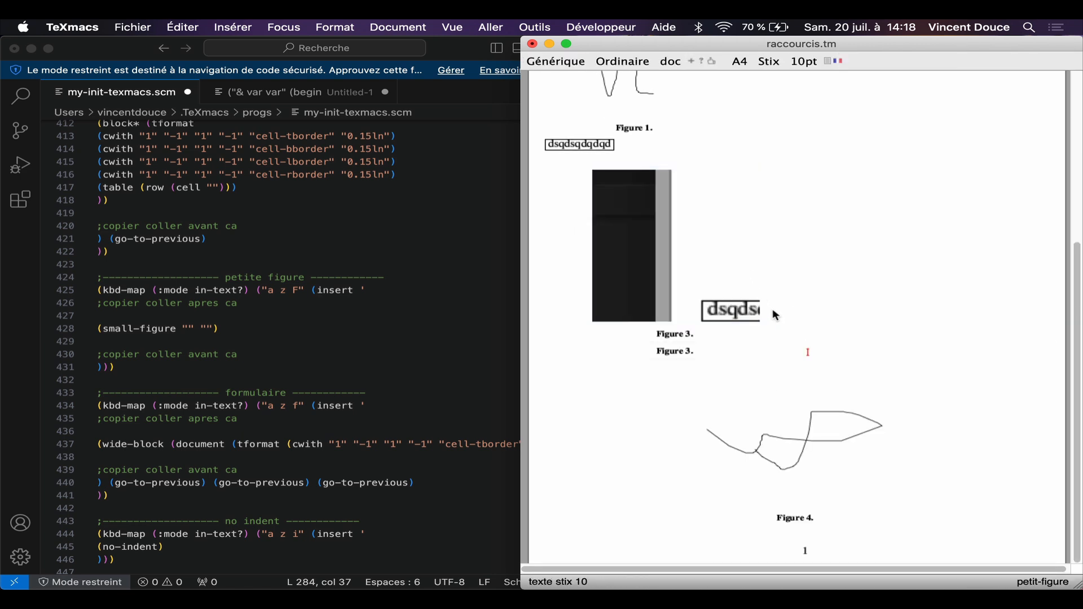
key(shift+Left)
key(BackSpace)
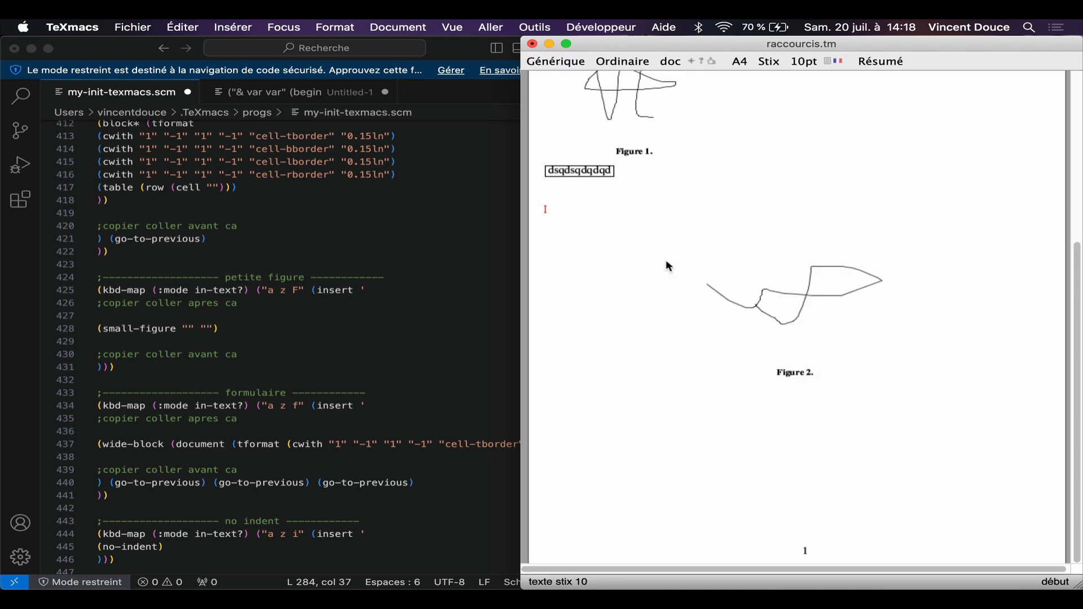
Step: Insert the shaded draft block of two rows and two columns on the empty line below the framed text
scroll(305, 310, down, 5)
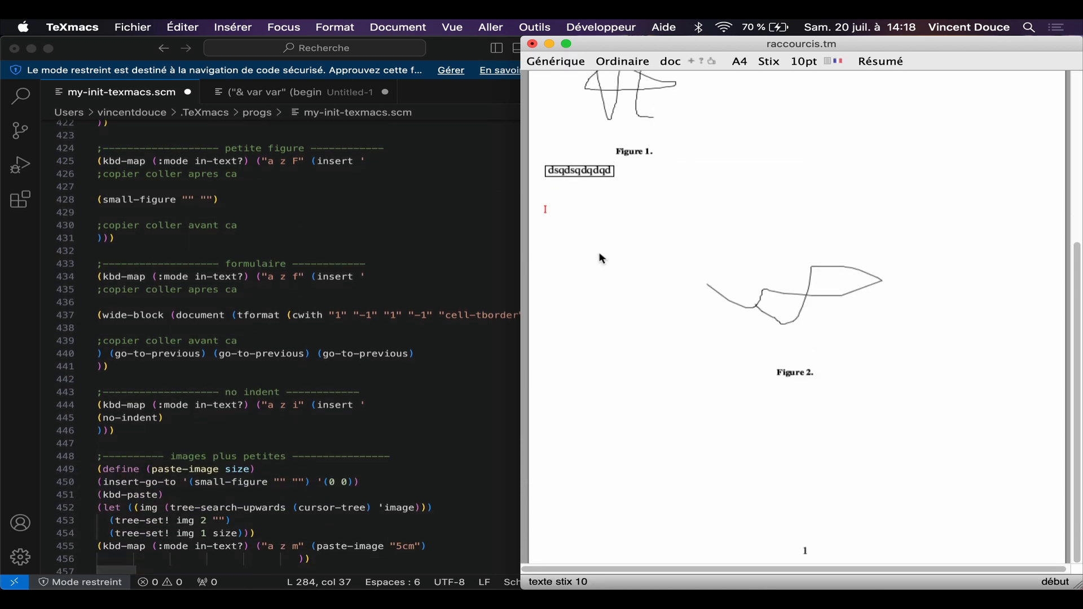
key(a)
key(z)
key(f)
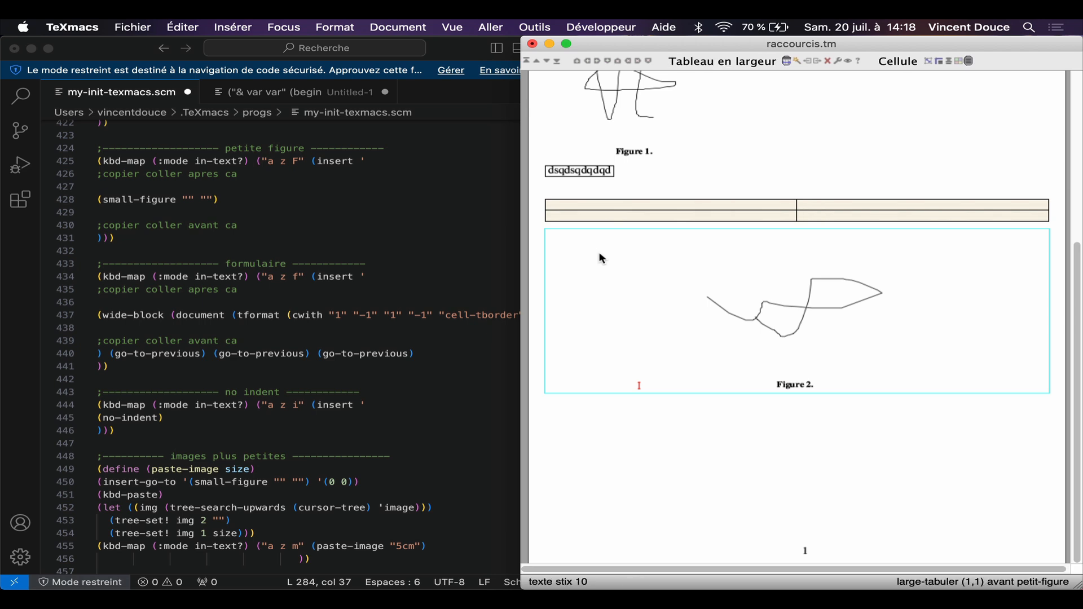
Step: Insert the custom formula sheet (formulaire), a coloured grid of two rows and three columns, below the shaded draft block
key(super+z)
key(a)
key(z)
key(f)
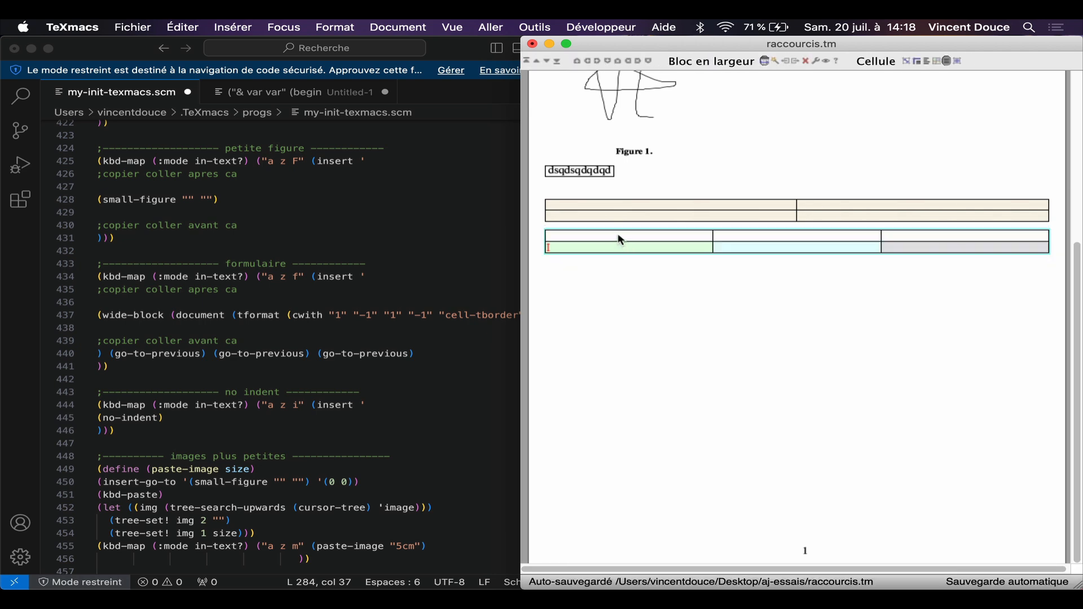
Step: Fill the formula sheet's first column with the heading dérivation and the inline formula (e^x)'=e^x beneath it
text(dérivation)
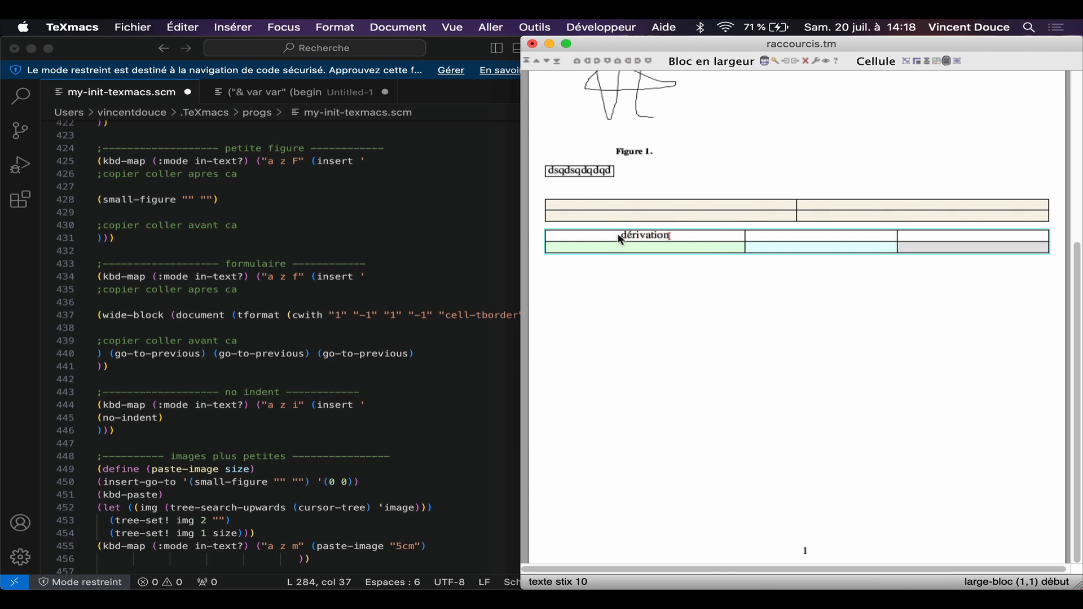
key(Return)
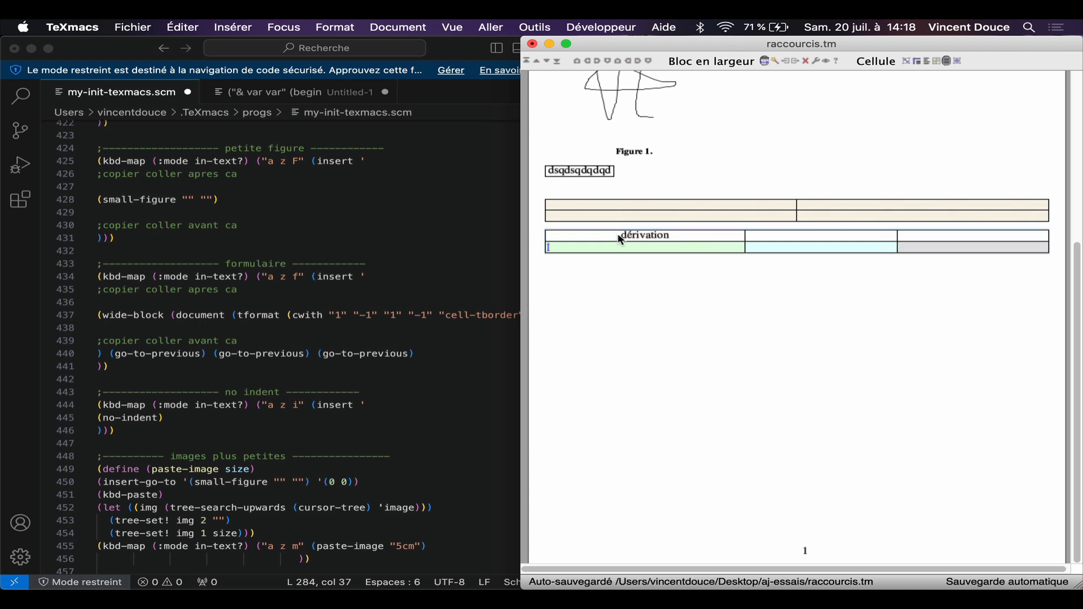
key(dollar)
text((e^x)
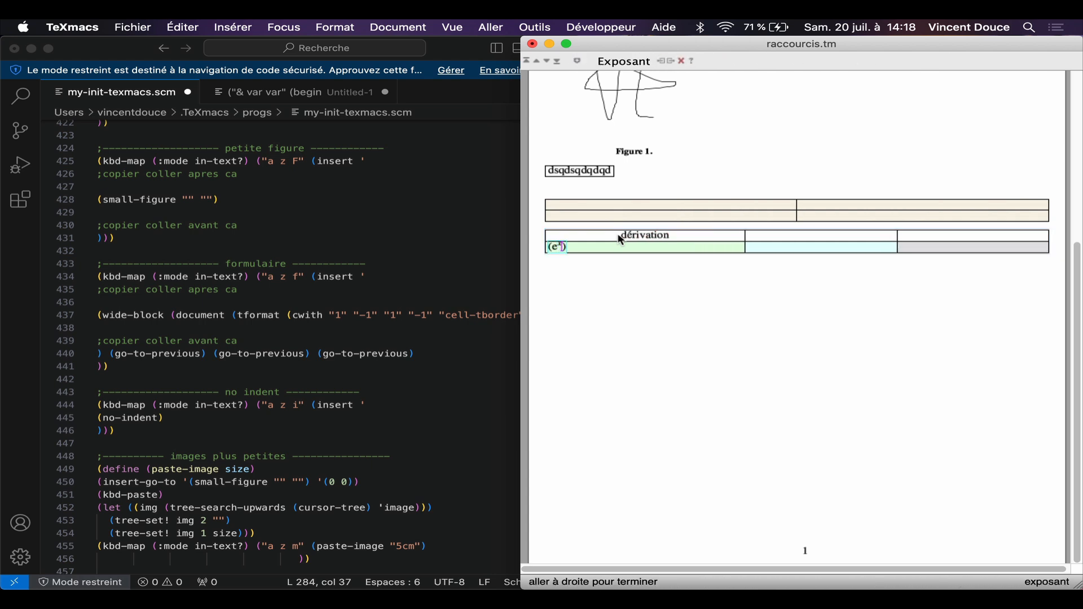
key(Right)
text()'=e^x)
Step: Enter the heading primive in the second column of the formula sheet
click(779, 242)
text(primite)
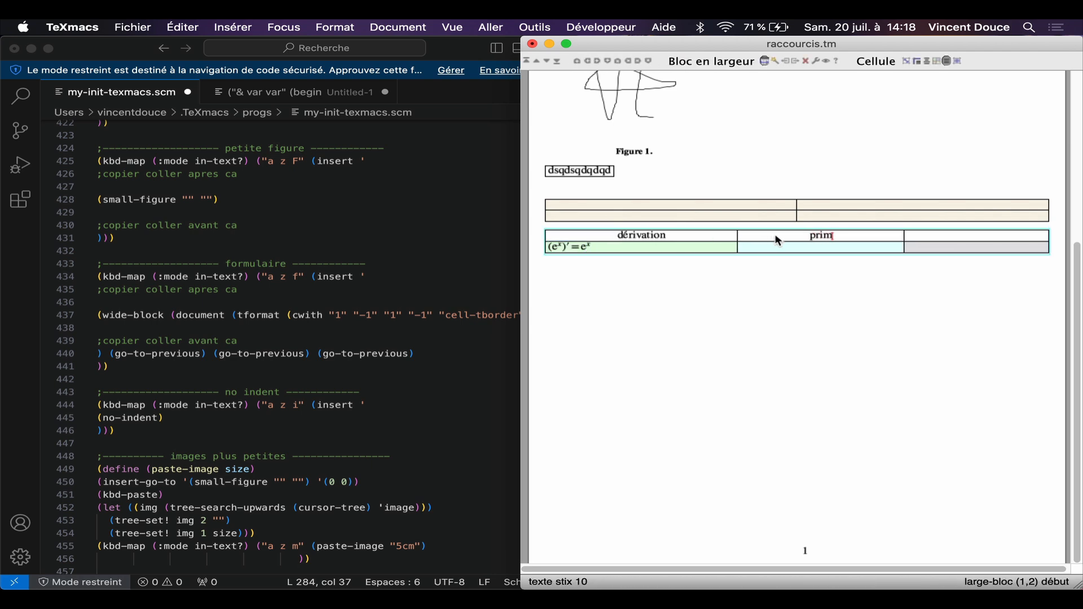
key(BackSpace)
key(BackSpace)
text(ve)
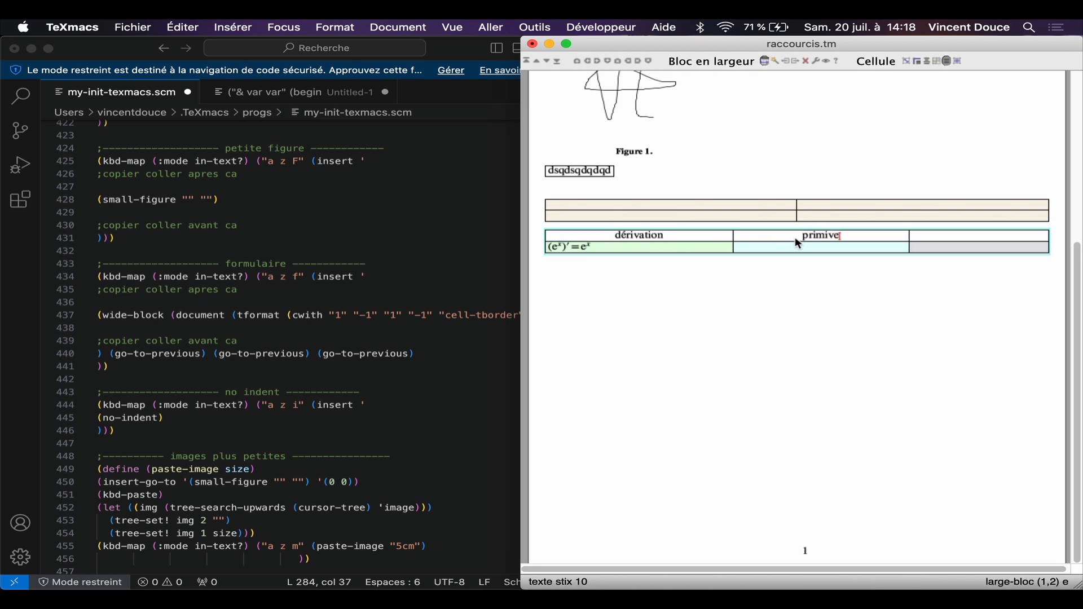
Step: Start an inline formula in the cell under the second heading with the integral ∫cos(2x)dx=
click(811, 252)
key(dollar)
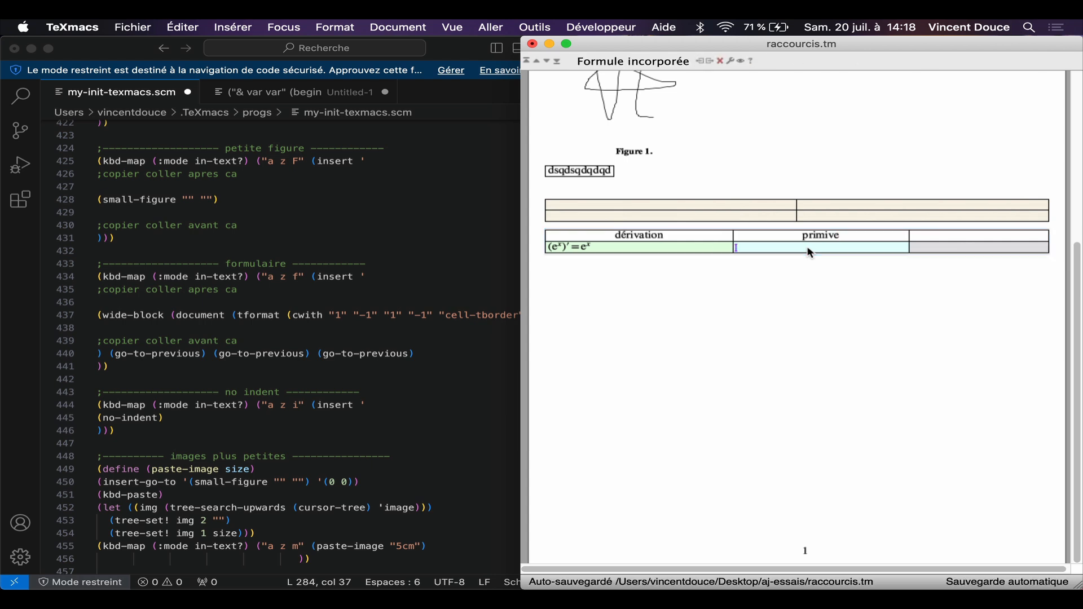
text(c)
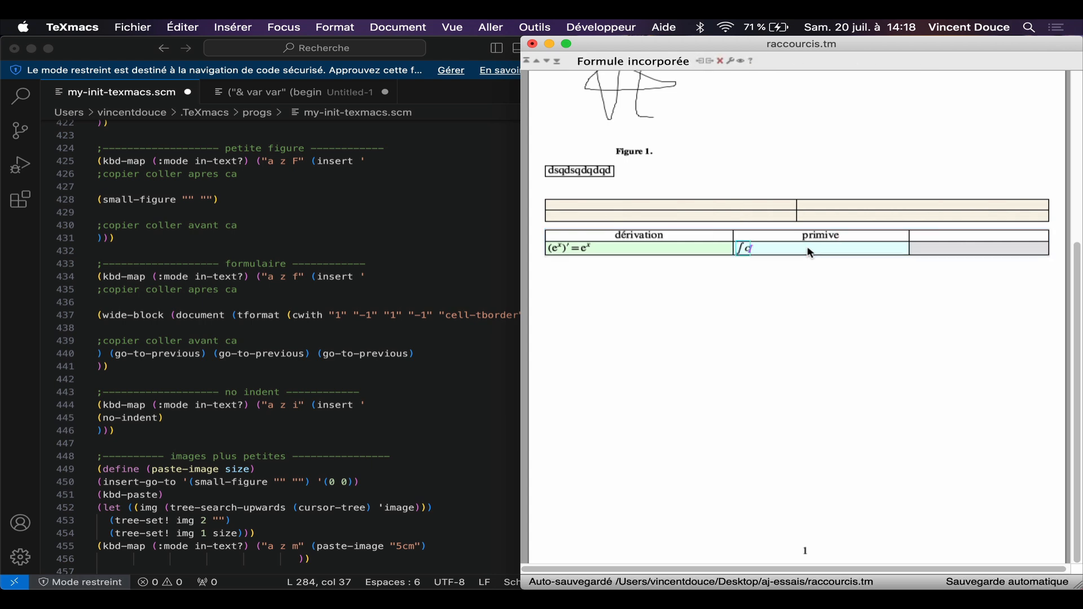
text(os(2x)
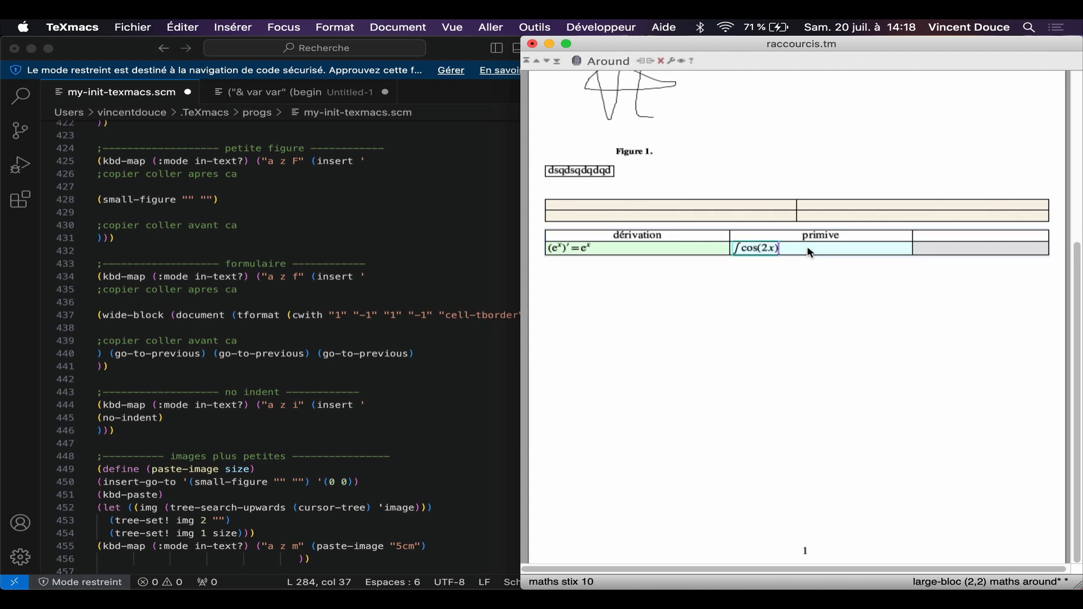
key(Right)
text(dx)
key(Right)
key(Left)
text(=)
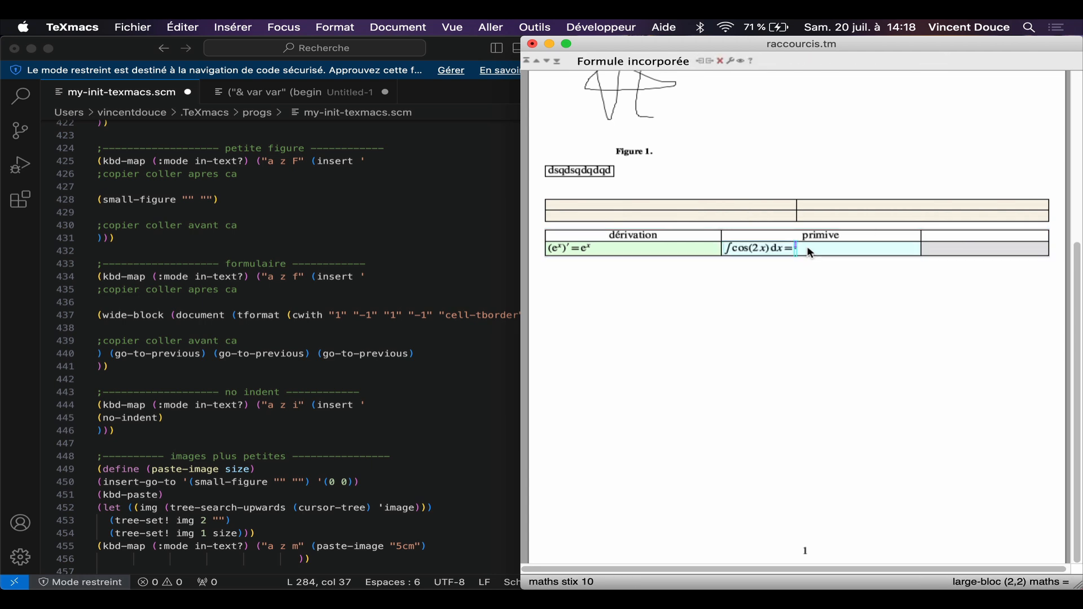
Step: Complete the integral's right-hand side with the fraction 1/2 followed by sin(2x)
key(alt+f)
text(1)
key(Down)
text(2)
key(Right)
text(sin(2x)
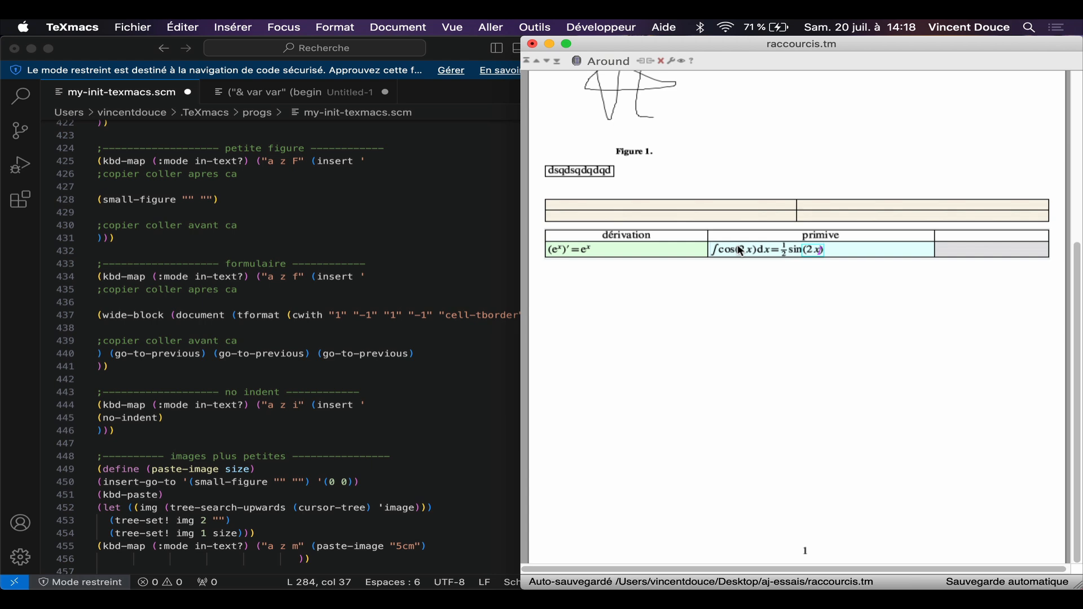
Step: Add a numbered list below the formula sheet with the items d, s and s, plus an empty fourth item
click(724, 207)
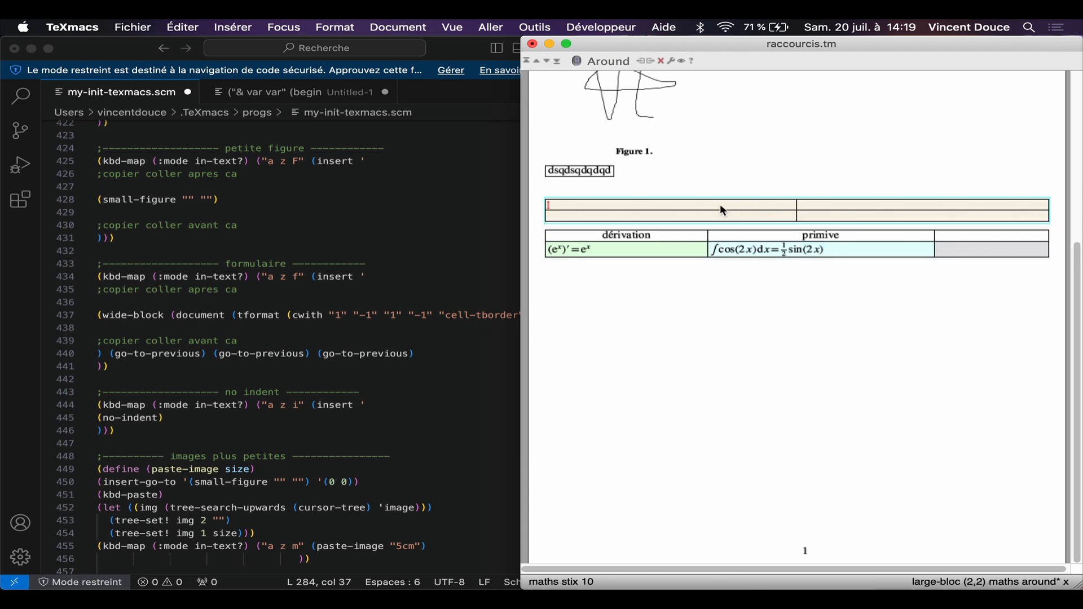
click(738, 245)
scroll(408, 387, down, 3)
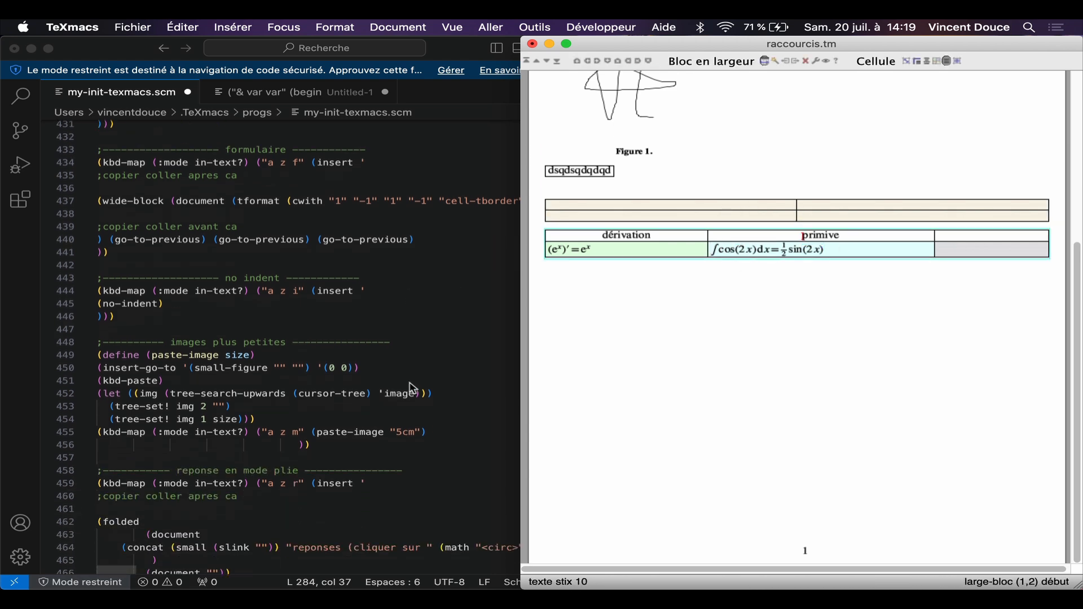
click(1059, 258)
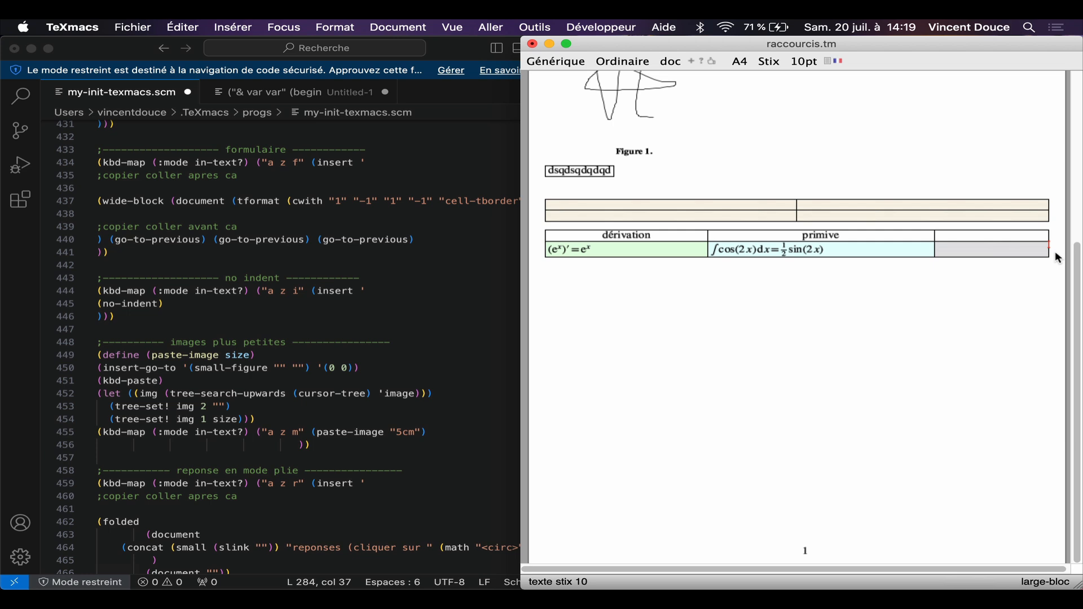
key(Return)
key(ctrl+e)
text(d)
key(Return)
text(s)
key(Return)
text(s)
key(Return)
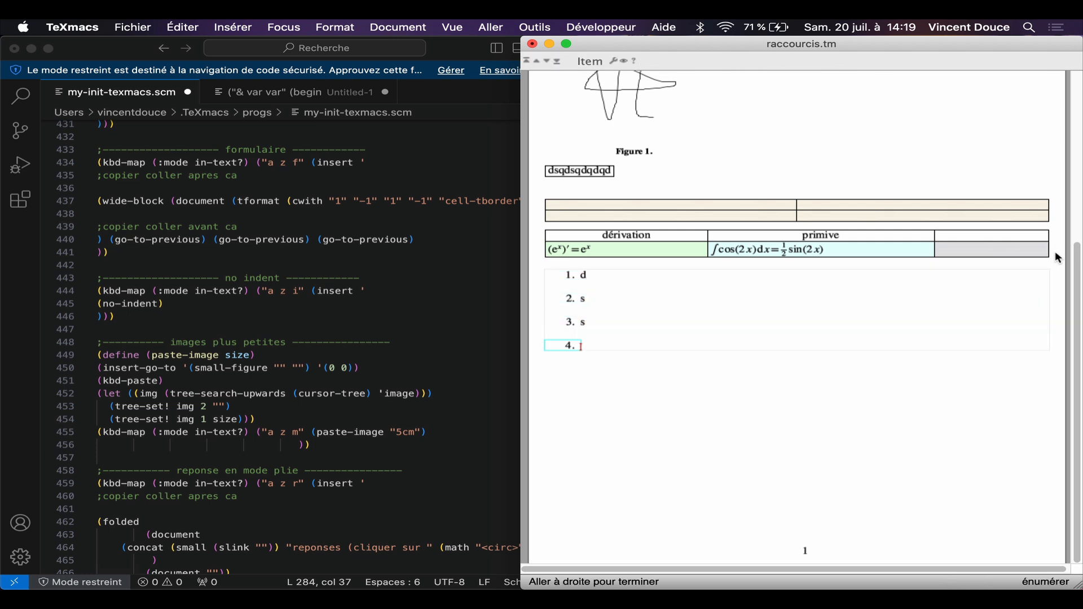
Step: Leave the numbered list and add four paragraphs beneath it reading dsqdsq, dsq, dsq and dsq
key(Down)
text(dsqdsq)
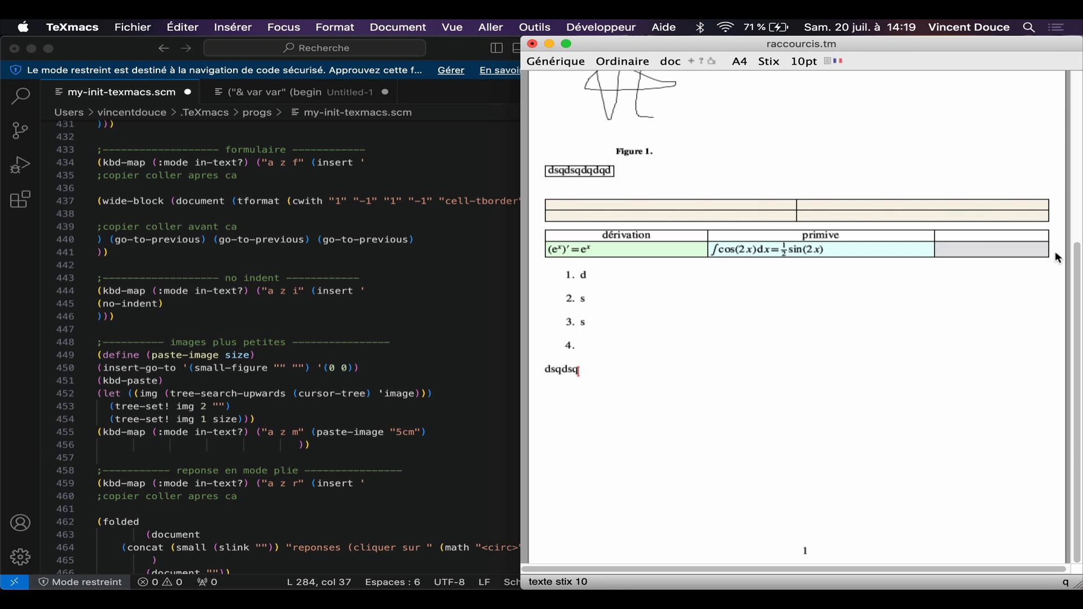
key(Return)
text(dsq)
key(Return)
text(dsq)
key(Return)
text(dsq)
click(630, 70)
click(630, 70)
click(547, 368)
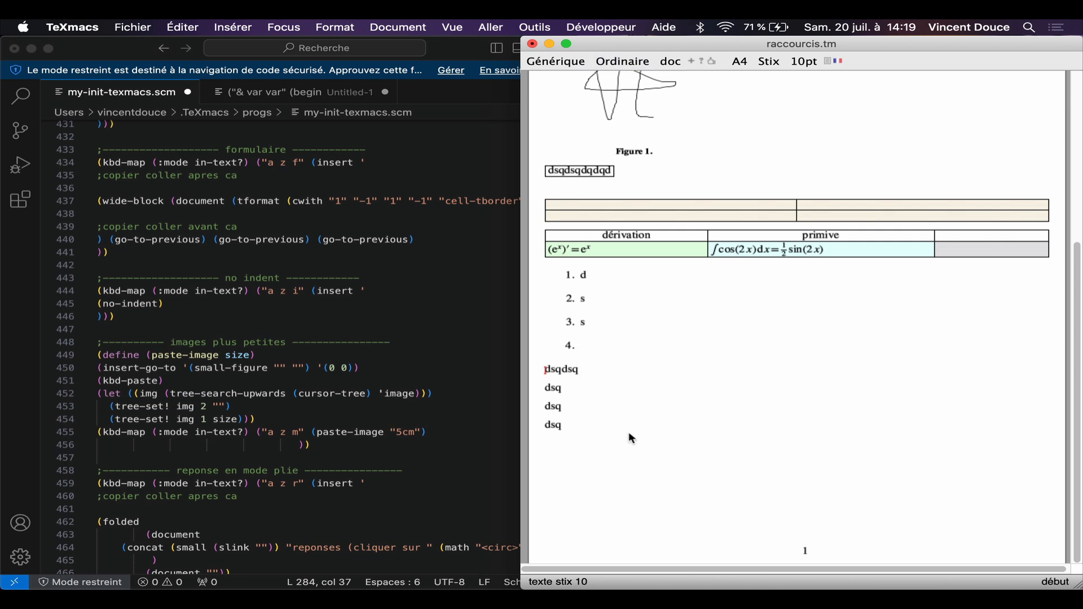
Step: Highlight the paste-image macro code under "images plus petites" in my-init-texmacs.scm
scroll(316, 450, down, 3)
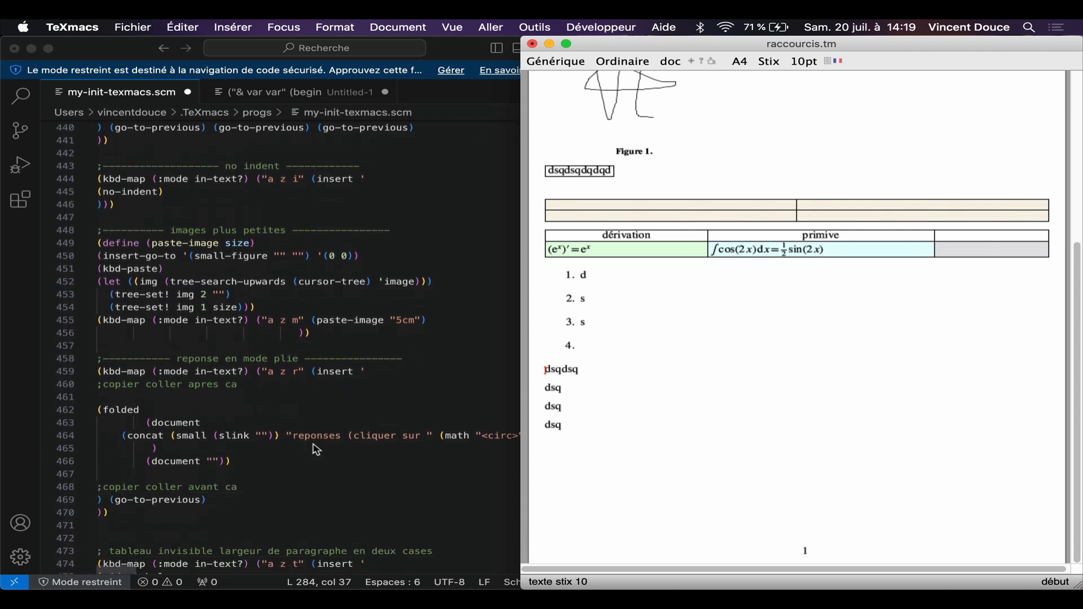
scroll(237, 253, down, 1)
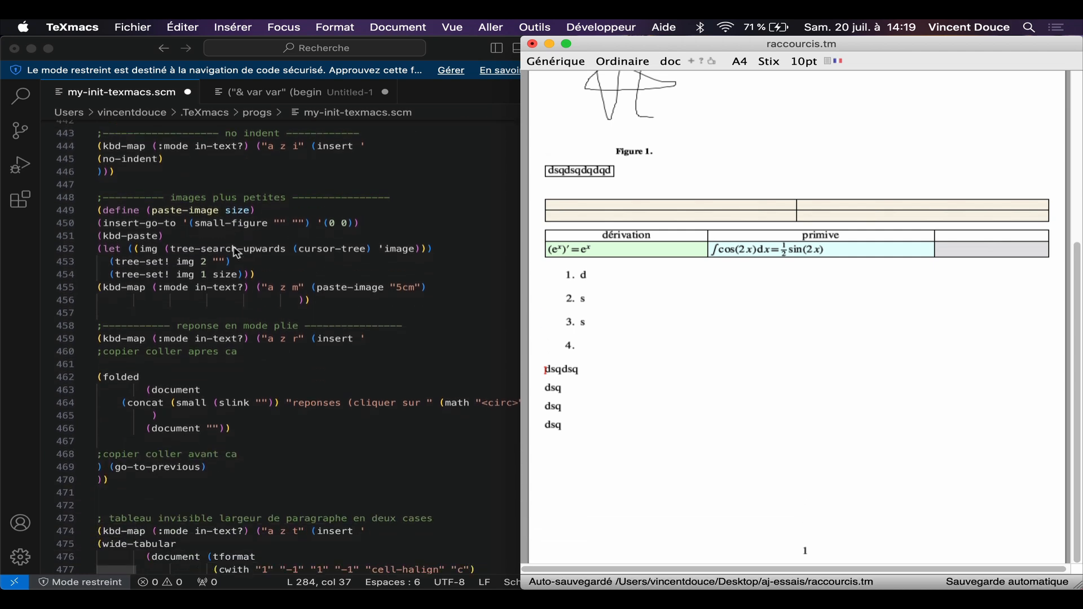
click(315, 298)
mouse_move(314, 298)
mouse_down()
mouse_move(102, 214)
mouse_move(332, 280)
mouse_move(316, 299)
mouse_up()
Step: Capture a screen region spanning the macro code and the document's tables to the clipboard
click(801, 327)
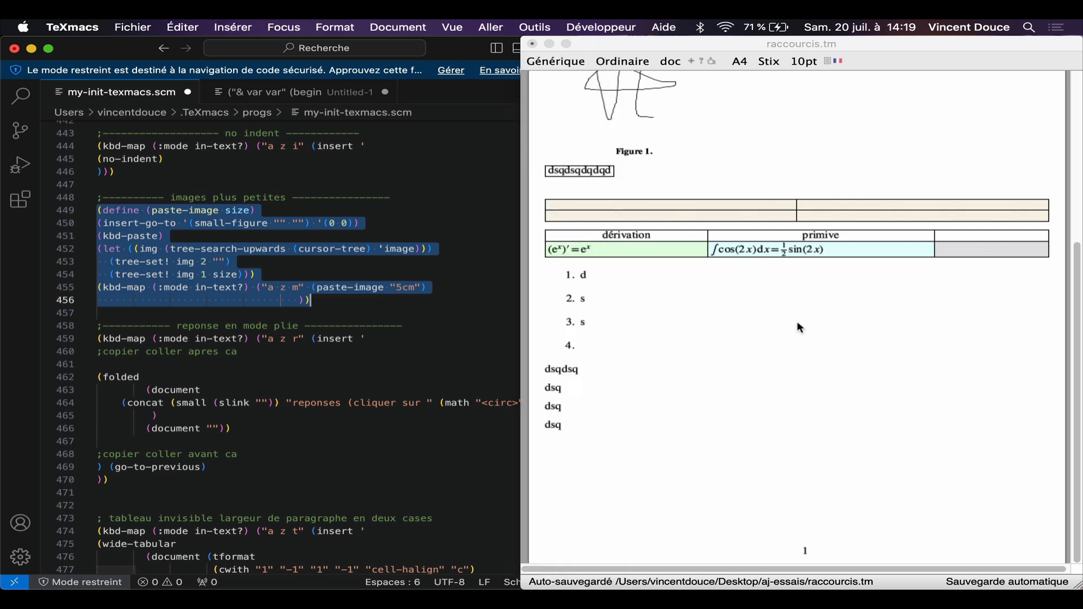
key(super+shift+4)
drag(175, 154, 1082, 321)
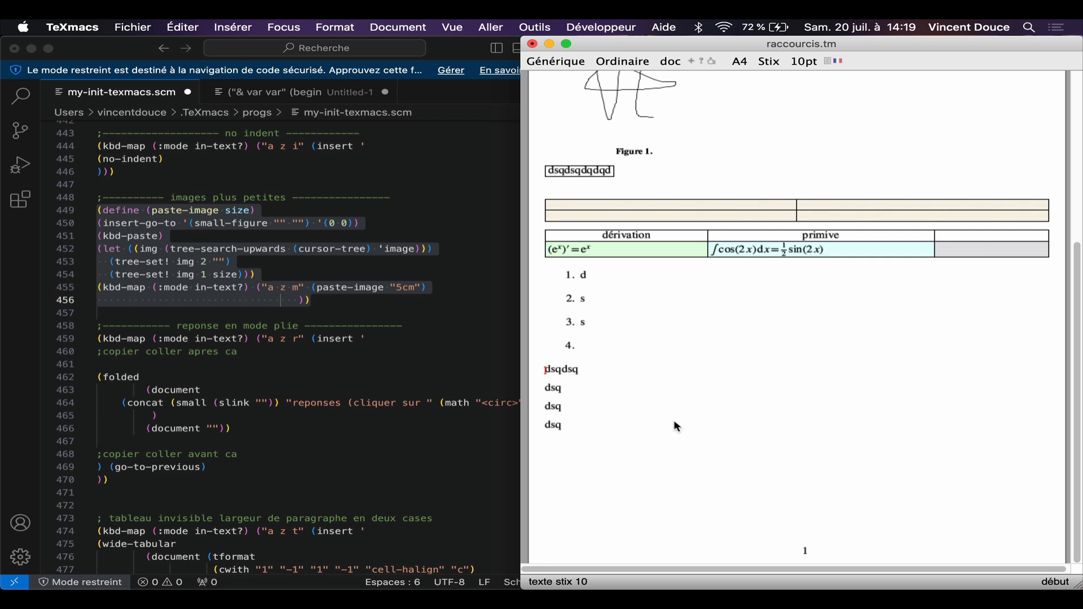
Step: Try a regular paste of the captured screenshot below the last dsq paragraph, and undo it
click(591, 457)
key(super+v)
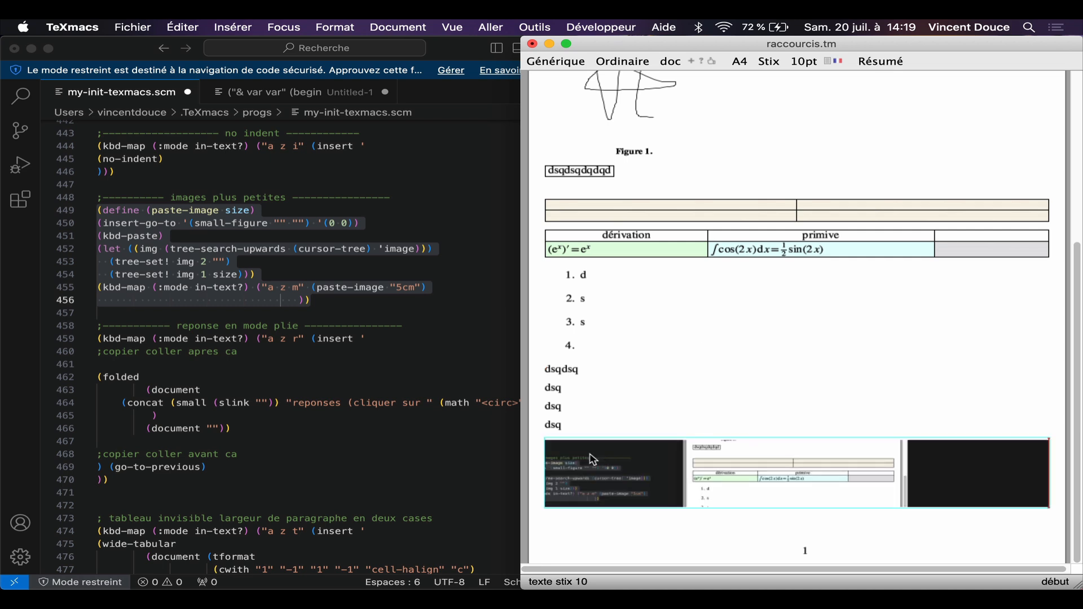
key(super+z)
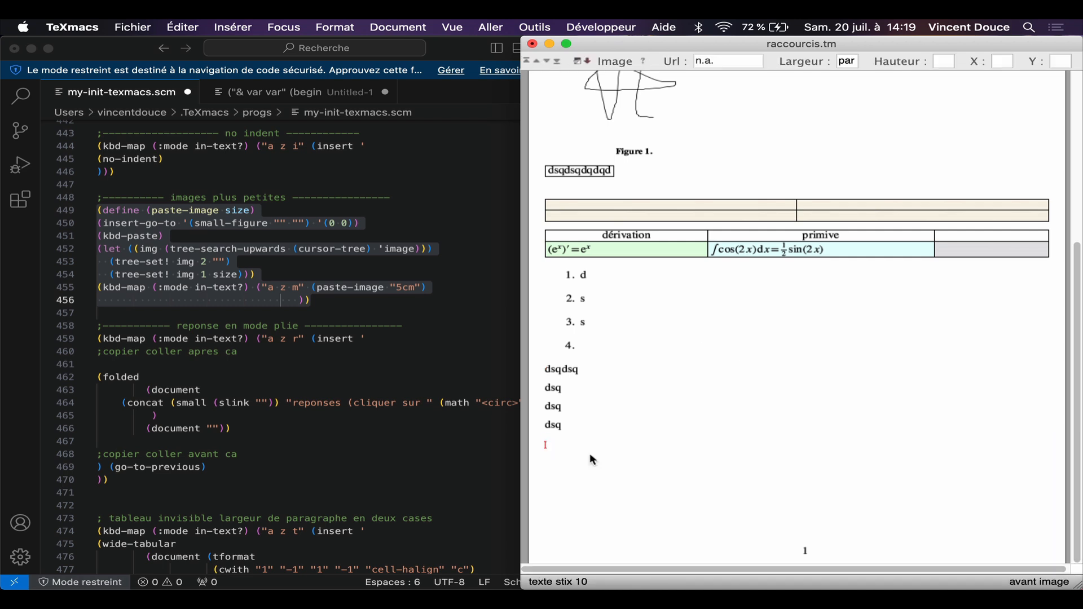
Step: Insert the captured screenshot as a small 5 cm wide figure below the last dsq paragraph with the a z m macro
text(a)
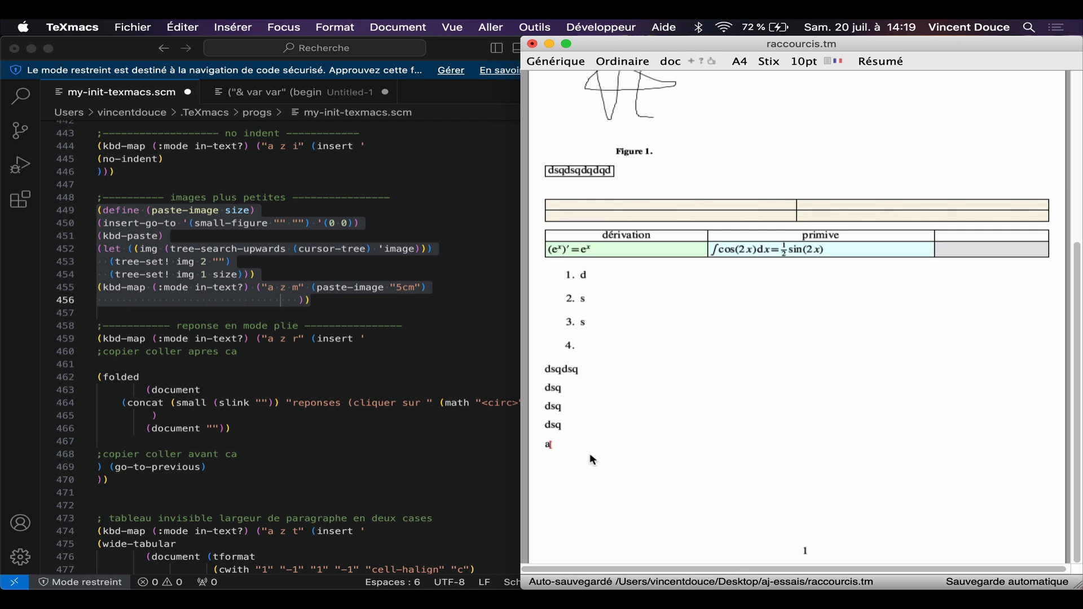
text(zm)
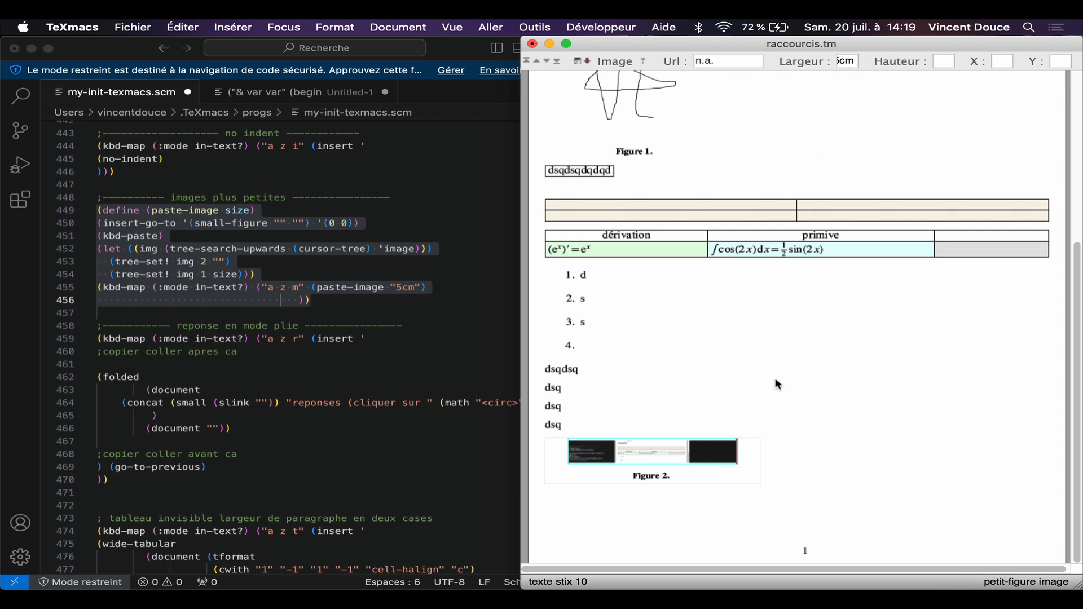
click(802, 476)
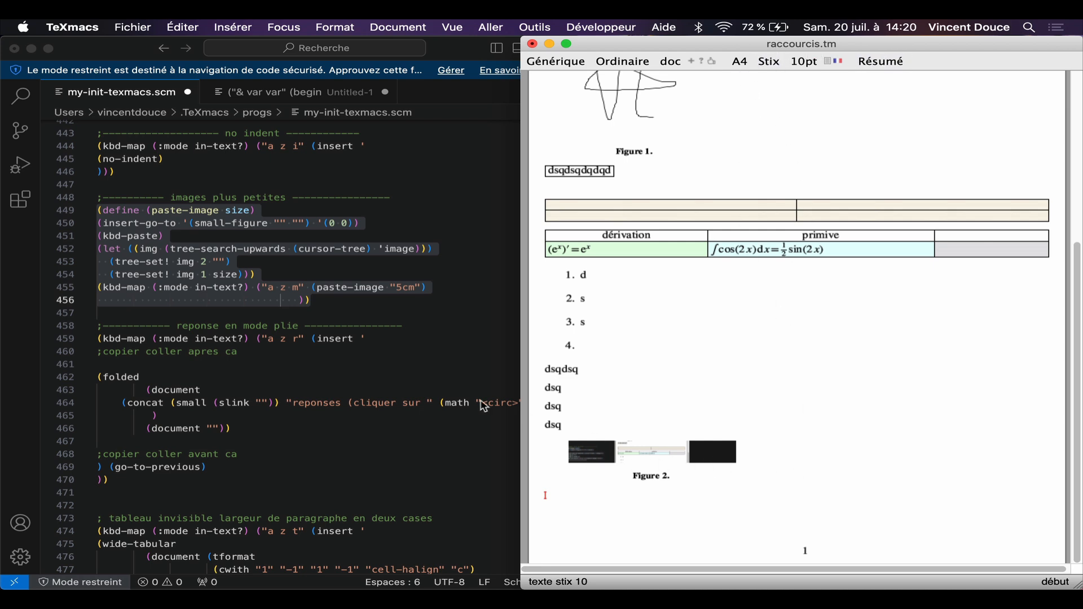
Step: Insert a folded "reponses" block below Figure 2 with the a z r macro
scroll(415, 380, down, 3)
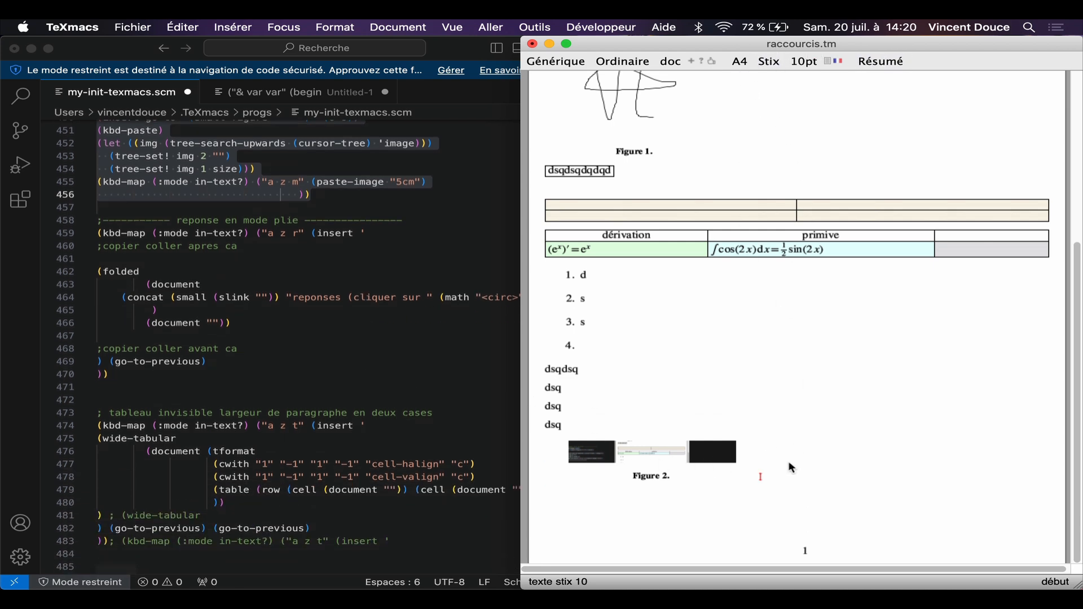
key(a)
key(z)
key(r)
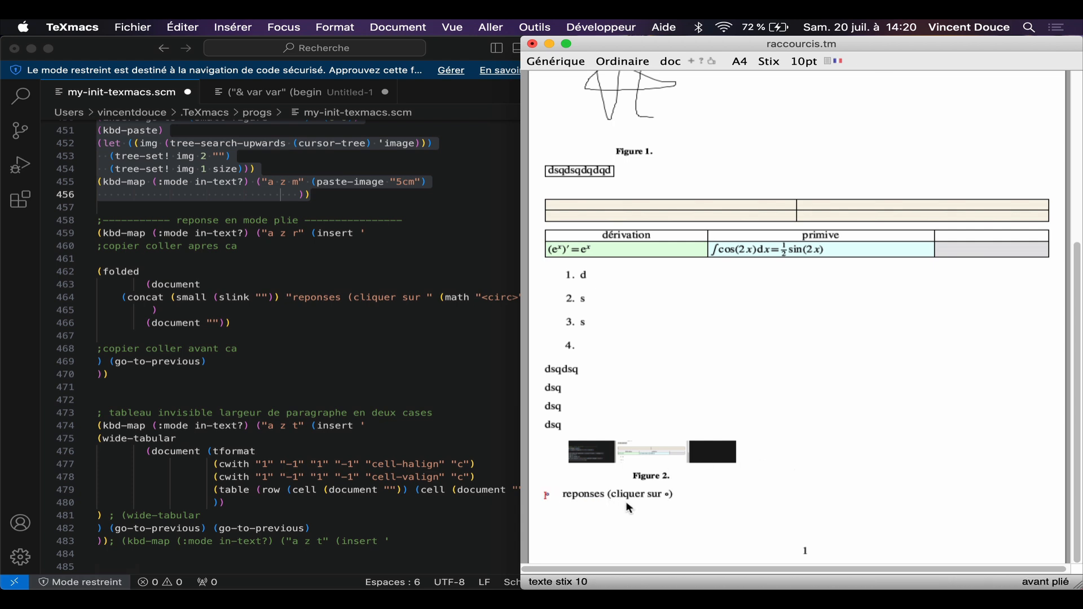
Step: Unfold the reponses block, fill it with six lines reading f, and fold it again
click(549, 496)
text(f f f f f f)
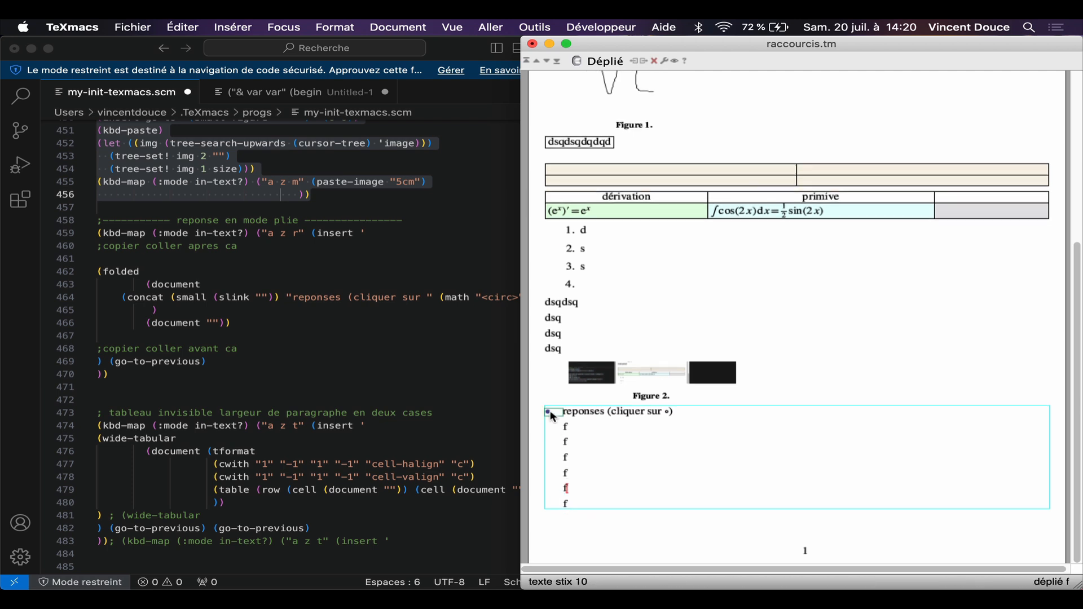
click(553, 417)
click(549, 496)
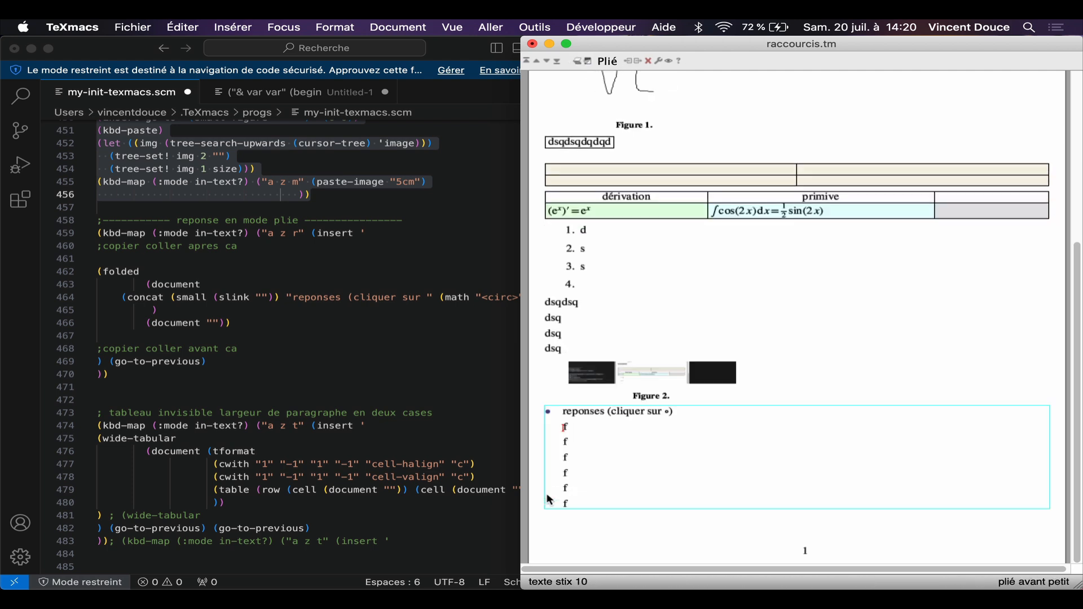
click(549, 412)
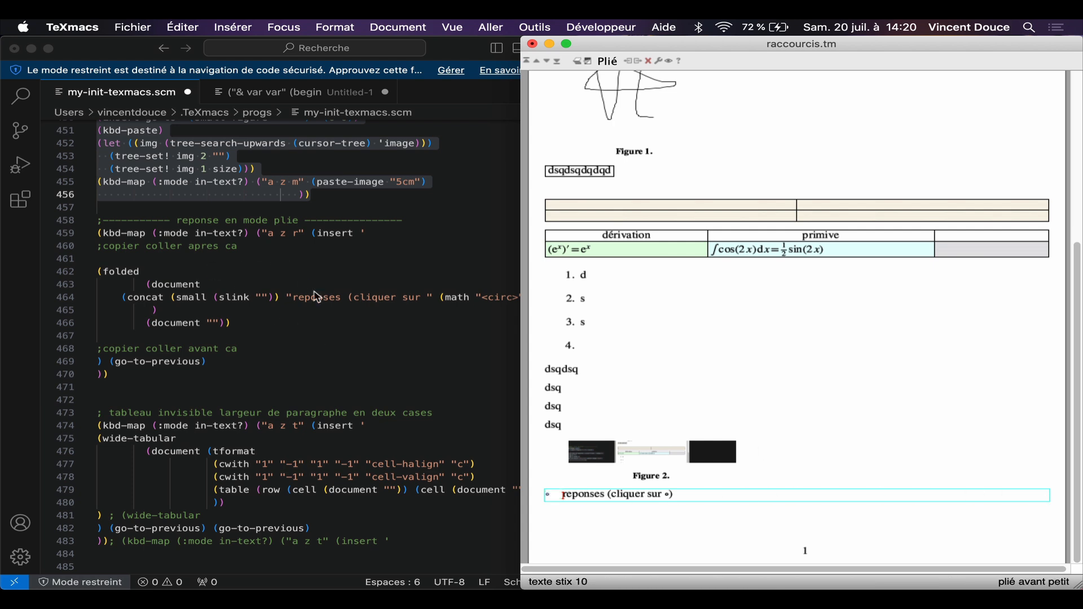
Step: Insert an invisible two-cell, paragraph-wide table between Figure 2 and the folded block with the a z t macro
click(1060, 503)
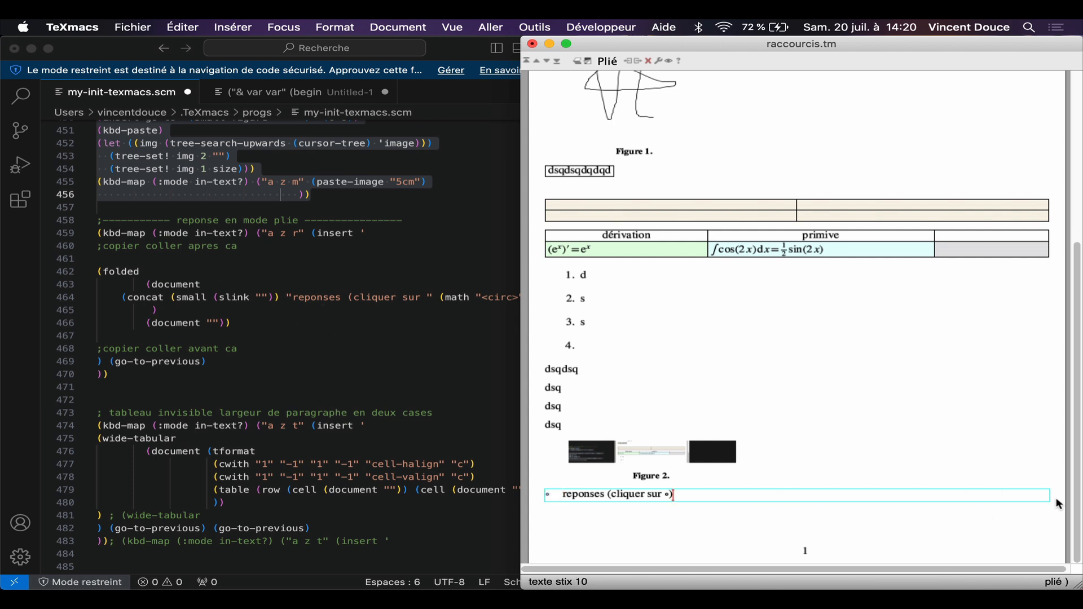
key(Return)
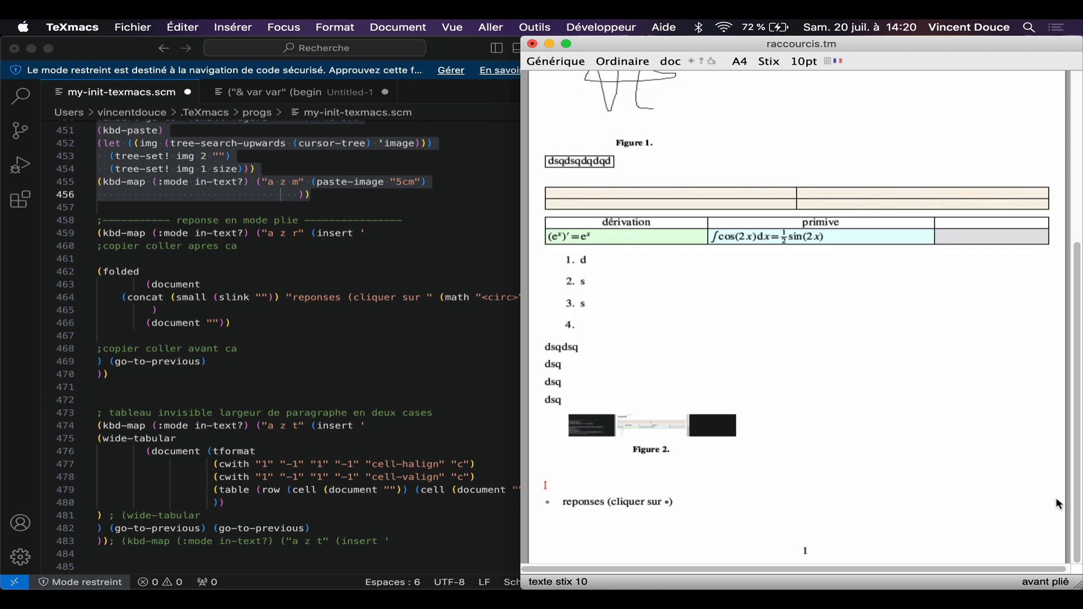
click(252, 26)
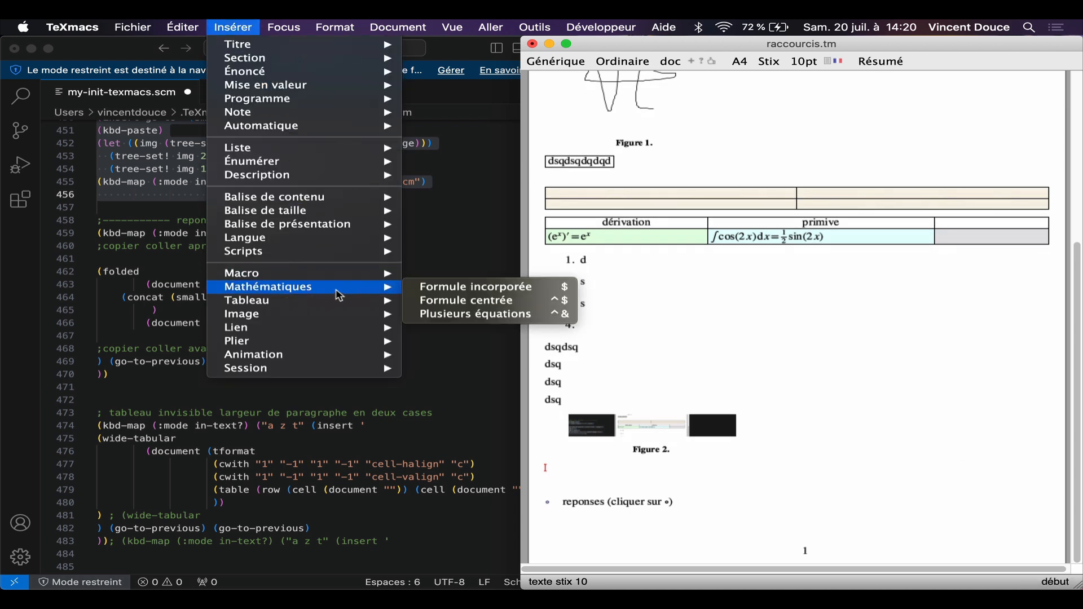
mouse_move(338, 301)
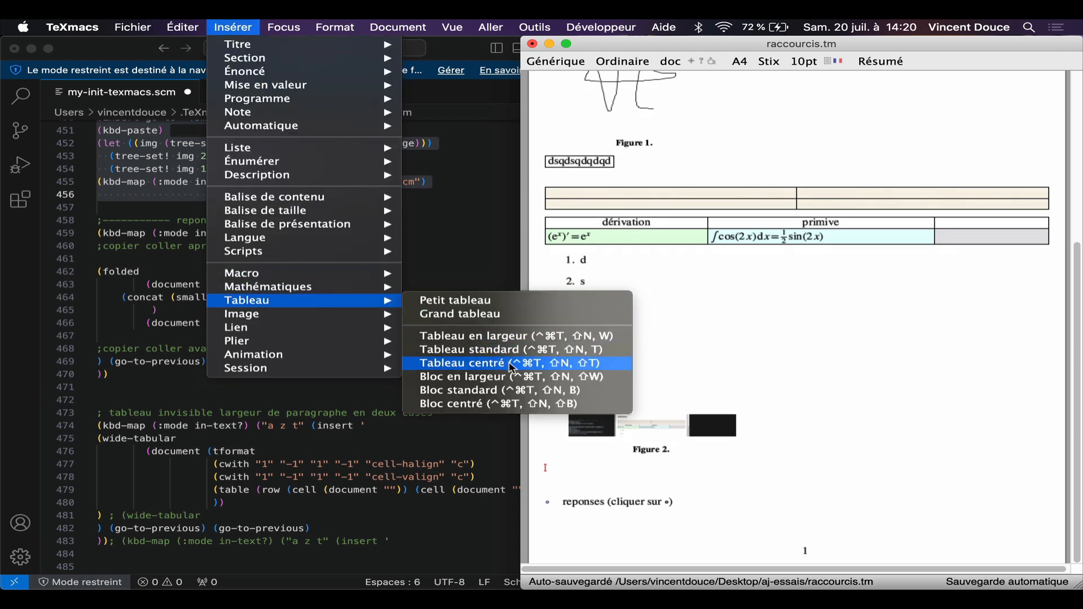
click(686, 485)
text(azt)
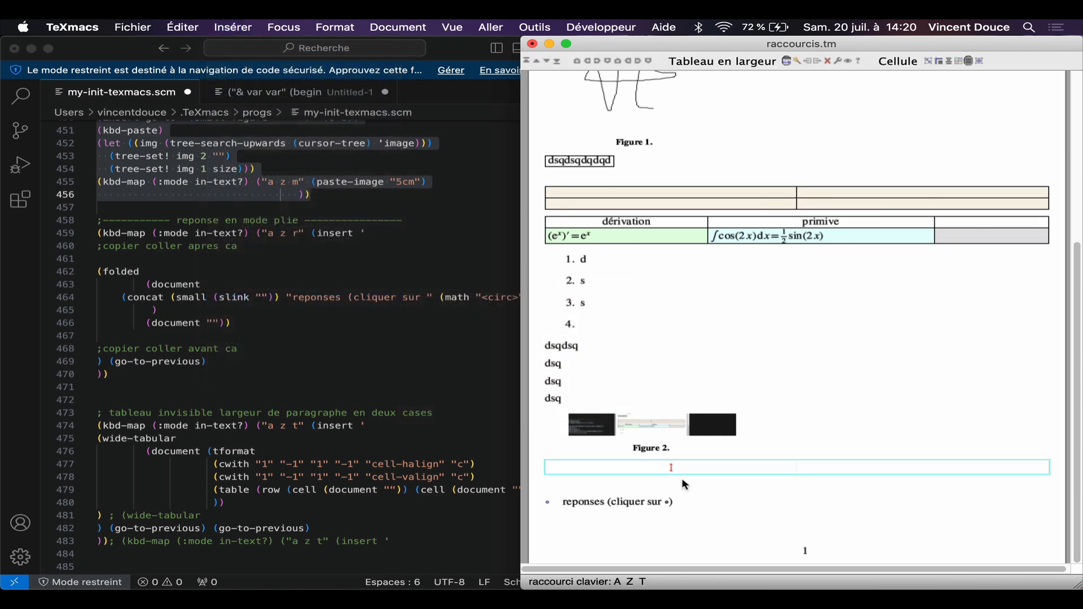
Step: Fill the first cell of the invisible table with three lines reading eza
text(eza)
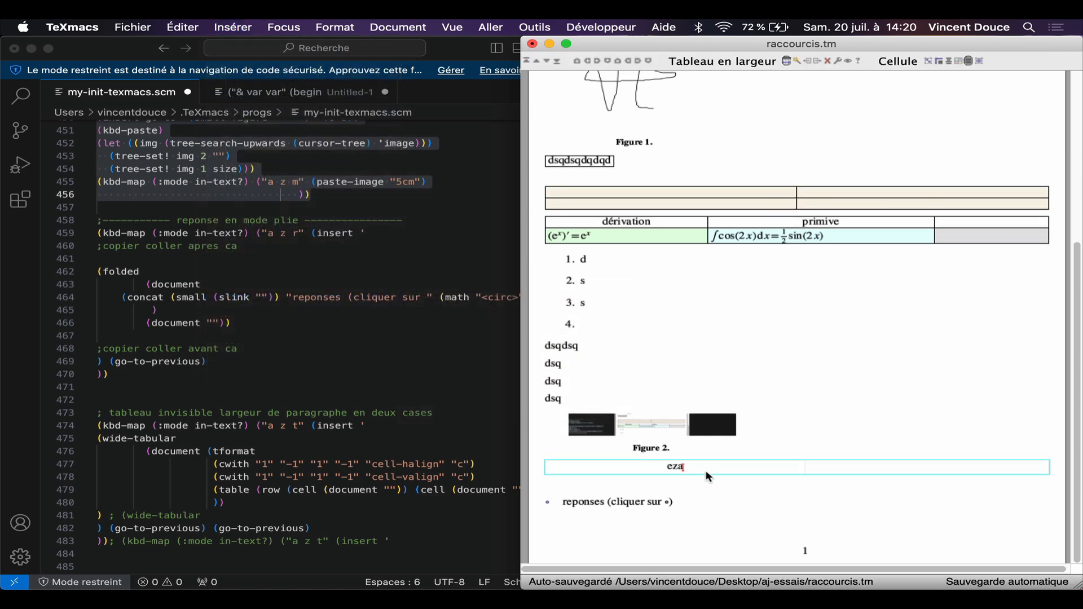
key(Return)
text(eza)
key(Return)
text(eza)
key(Tab)
text(e)
key(Return)
key(Return)
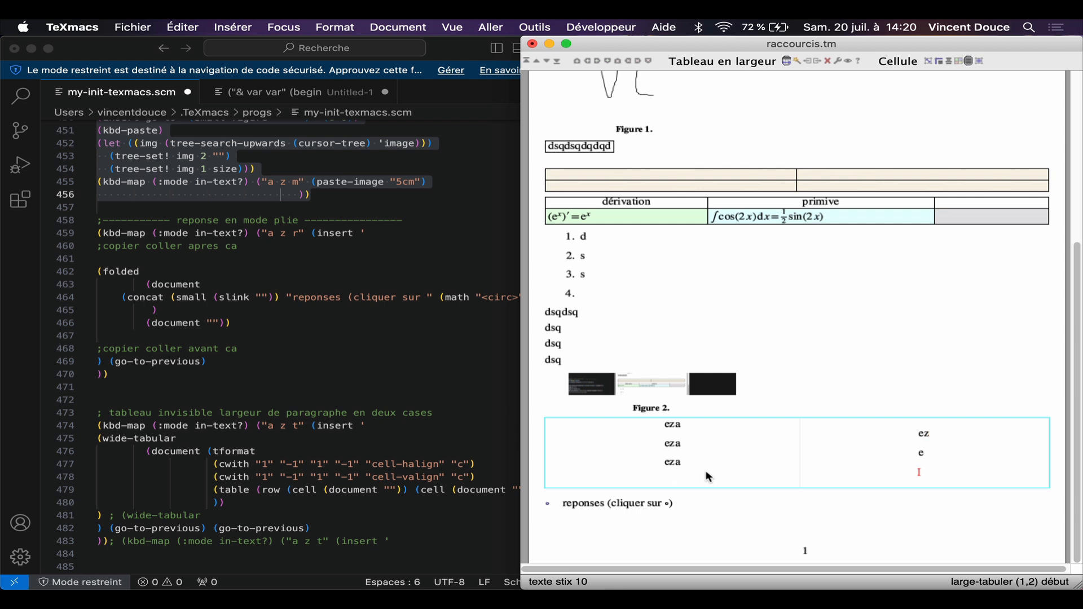
key(shift+Up)
key(shift+Up)
key(BackSpace)
key(BackSpace)
Step: Insert the captured screenshot as a 5 cm wide figure in the table's second cell, and leave the table
text(azm)
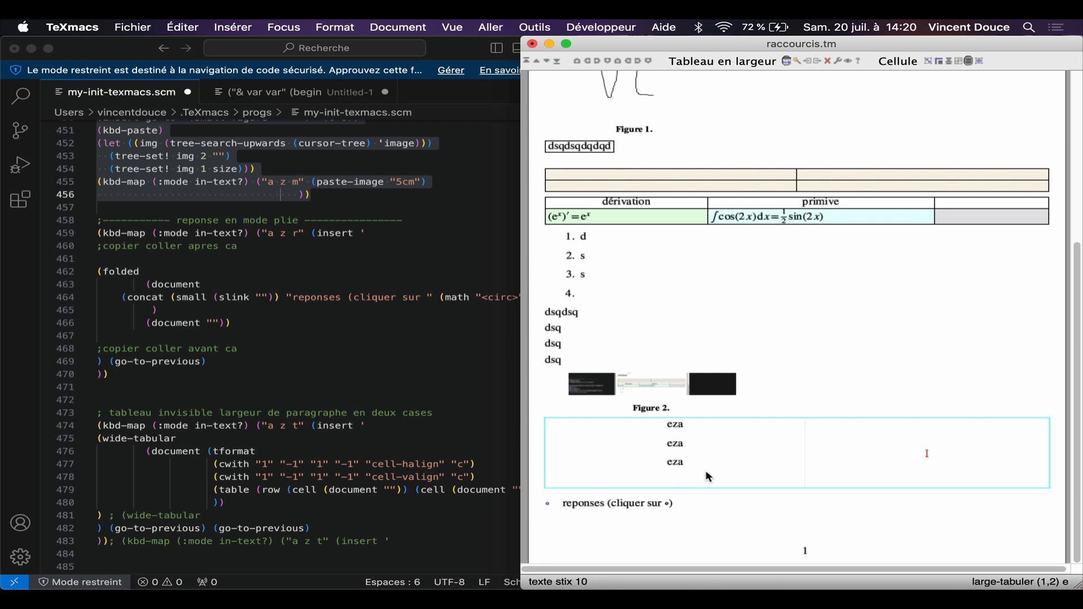
click(659, 452)
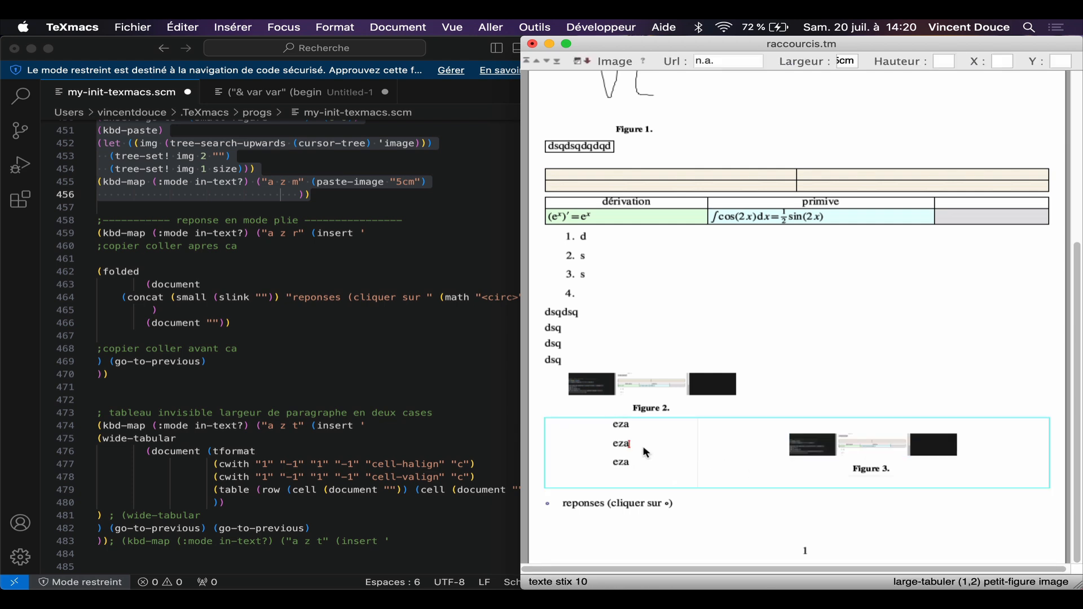
click(1061, 450)
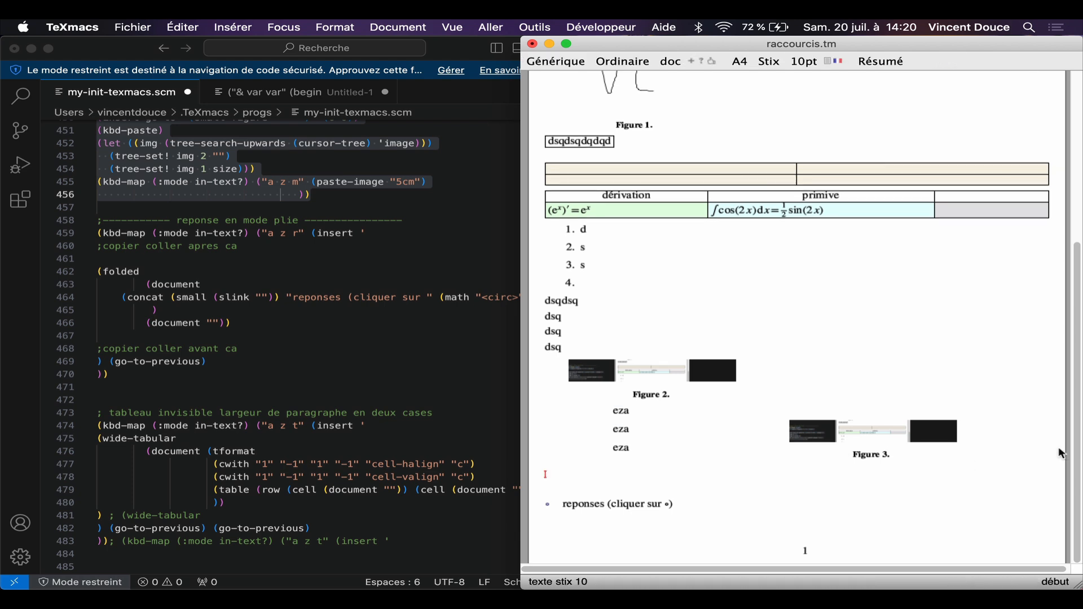
Step: Insert another invisible two-cell table above the folded block and enter dsqdsq in its first cell
text(azt)
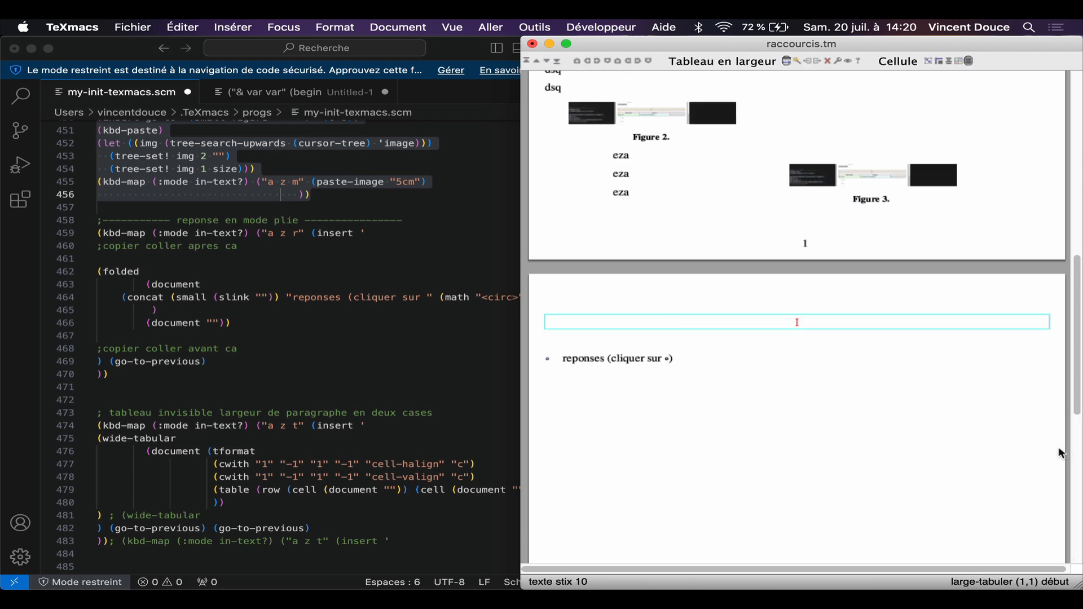
text(dsqdsq)
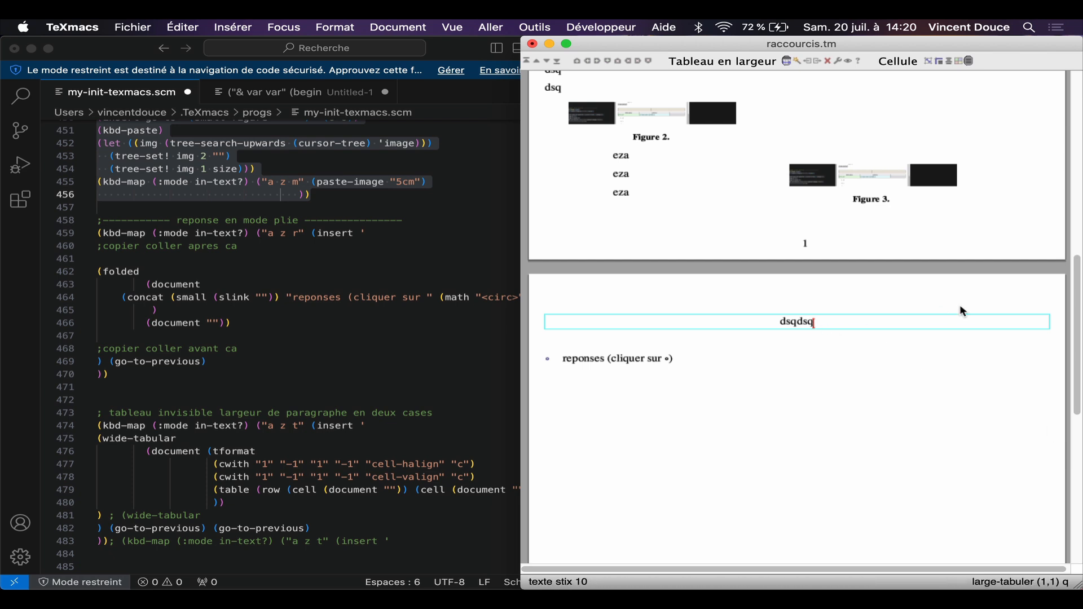
click(733, 381)
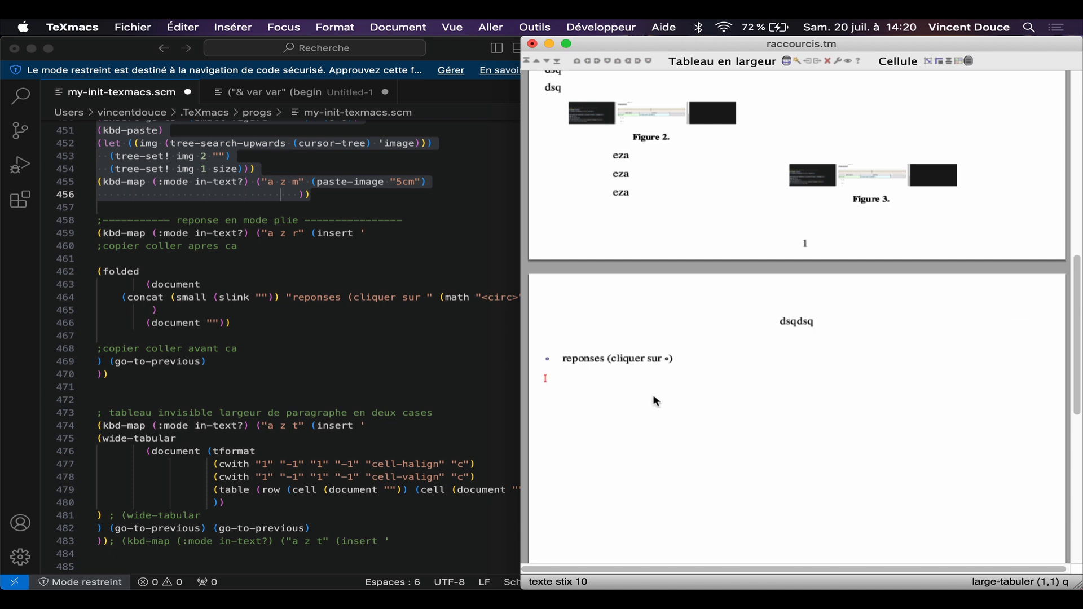
Step: Insert an empty x, f′(x), f variation table below the folded block with the a z 0 macro
scroll(308, 375, down, 6)
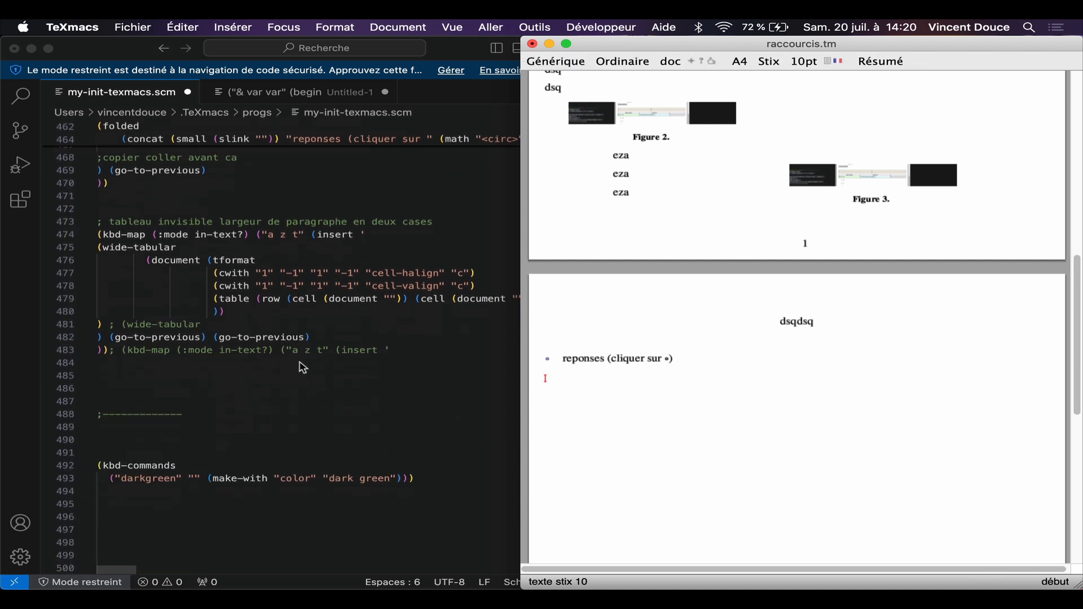
scroll(303, 368, down, 12)
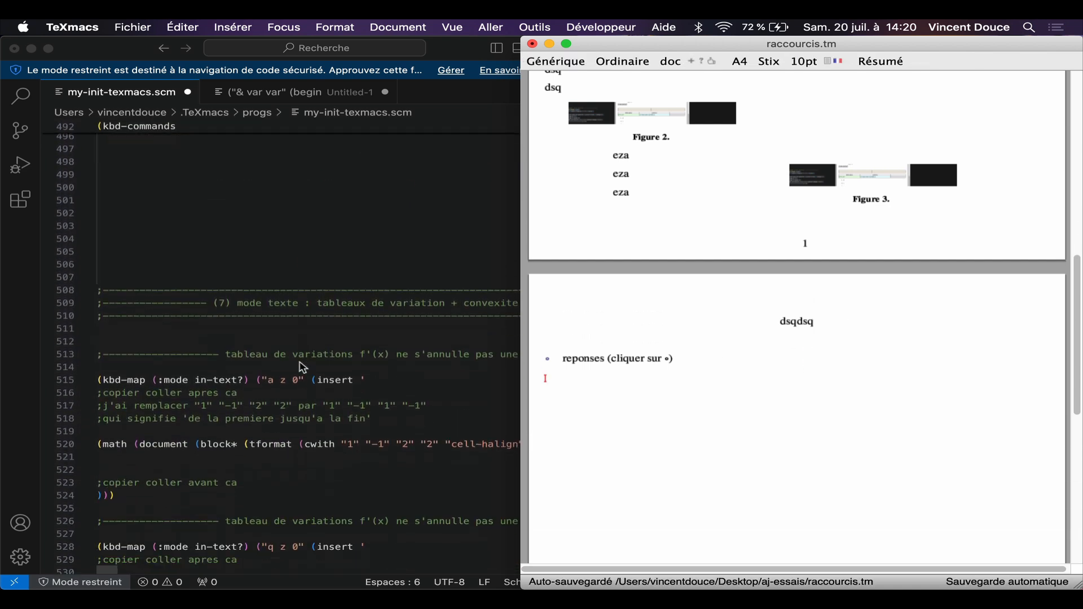
scroll(303, 368, down, 2)
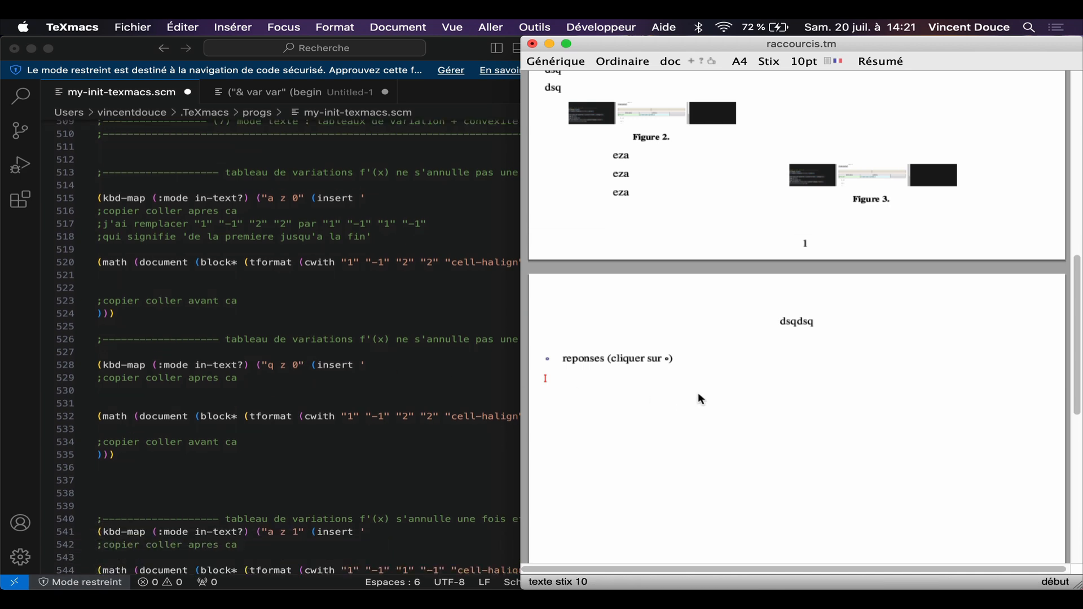
key(a)
key(z)
key(0)
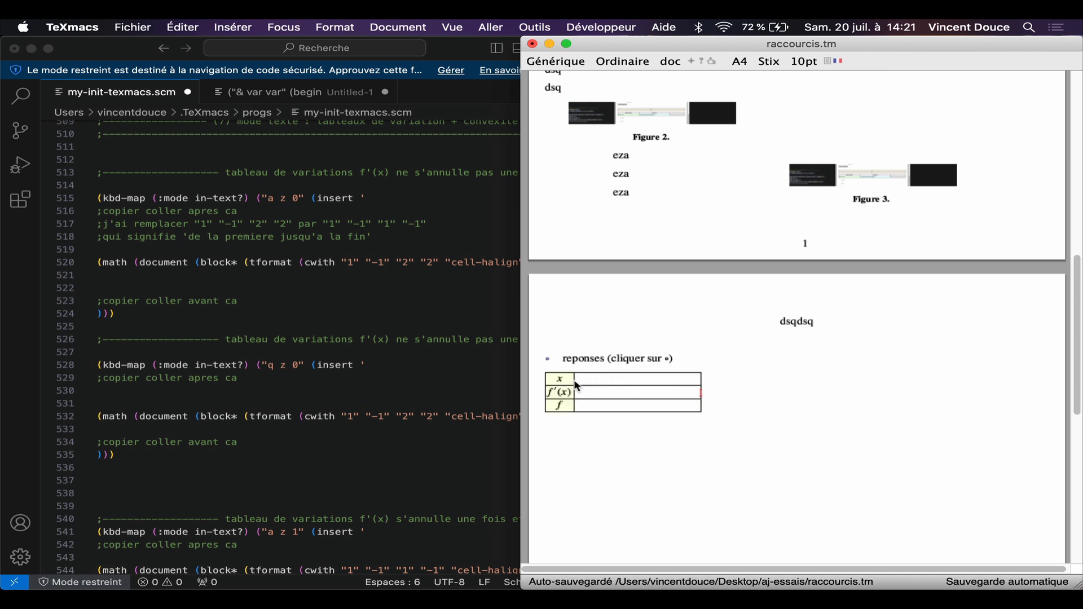
Step: Fill the variation table with −∞ and +∞ for x, + for f′(x) and a rising arrow for f, and leave the table
click(596, 382)
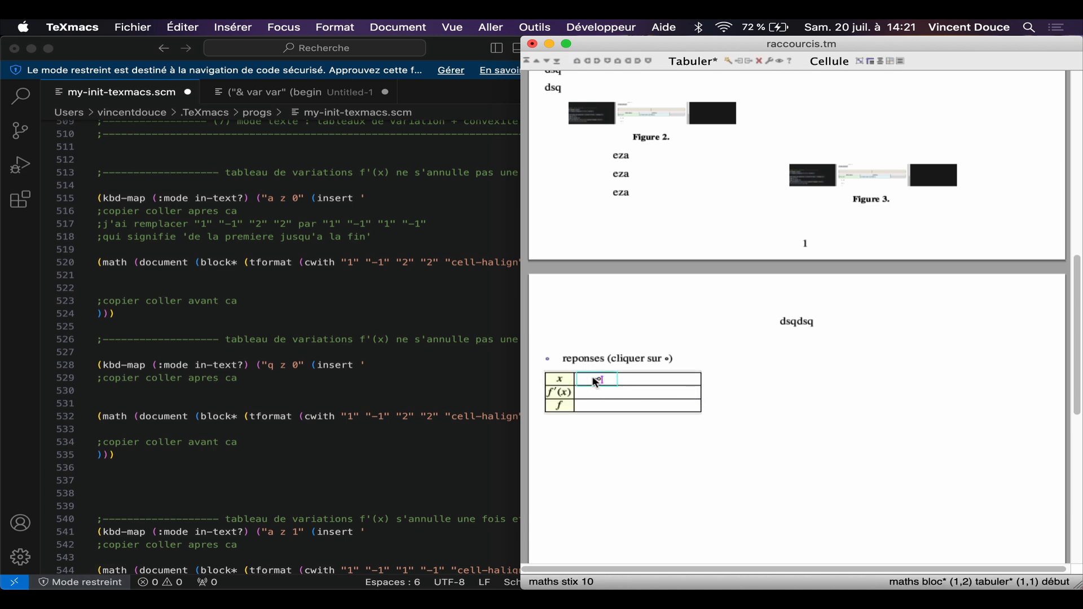
text(-@@)
click(682, 381)
text(+@@)
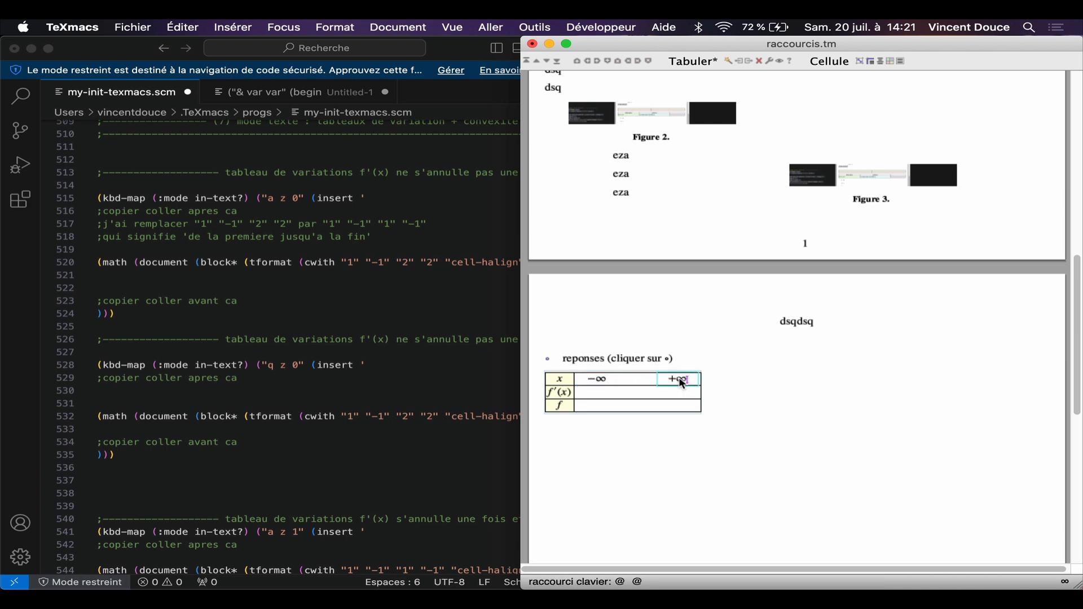
click(639, 393)
text(-)
key(Down)
text(-)
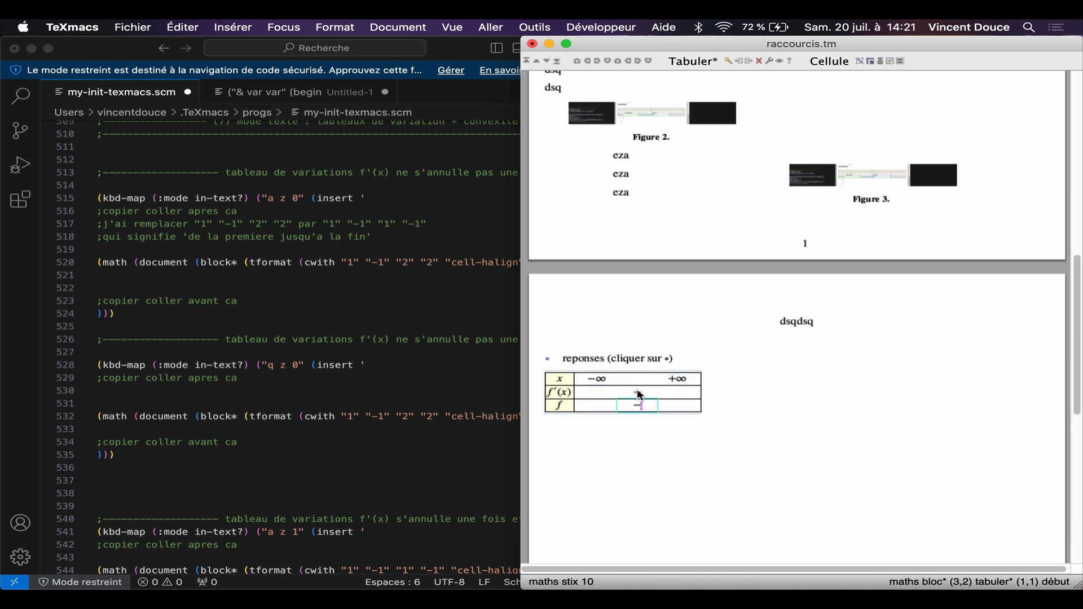
key(Tab)
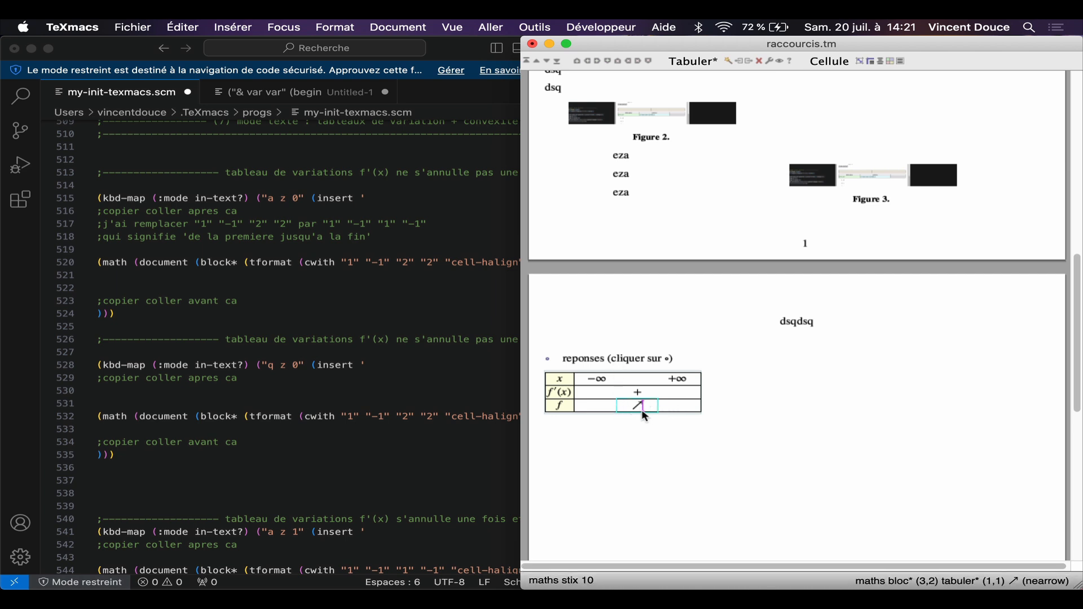
click(751, 403)
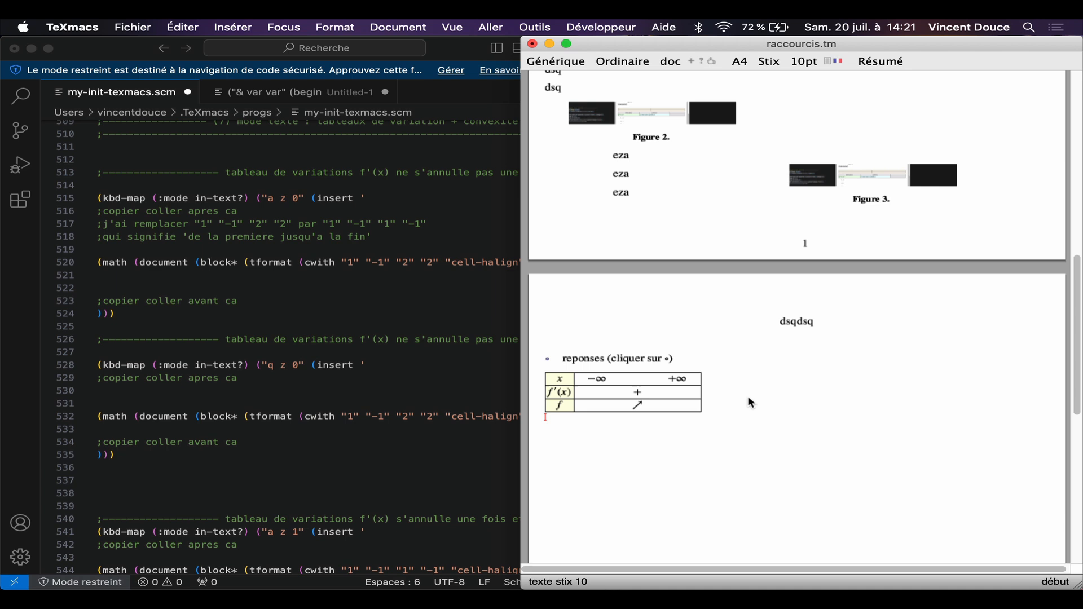
key(a)
key(z)
key(ctrl+Down)
key(ctrl+Right)
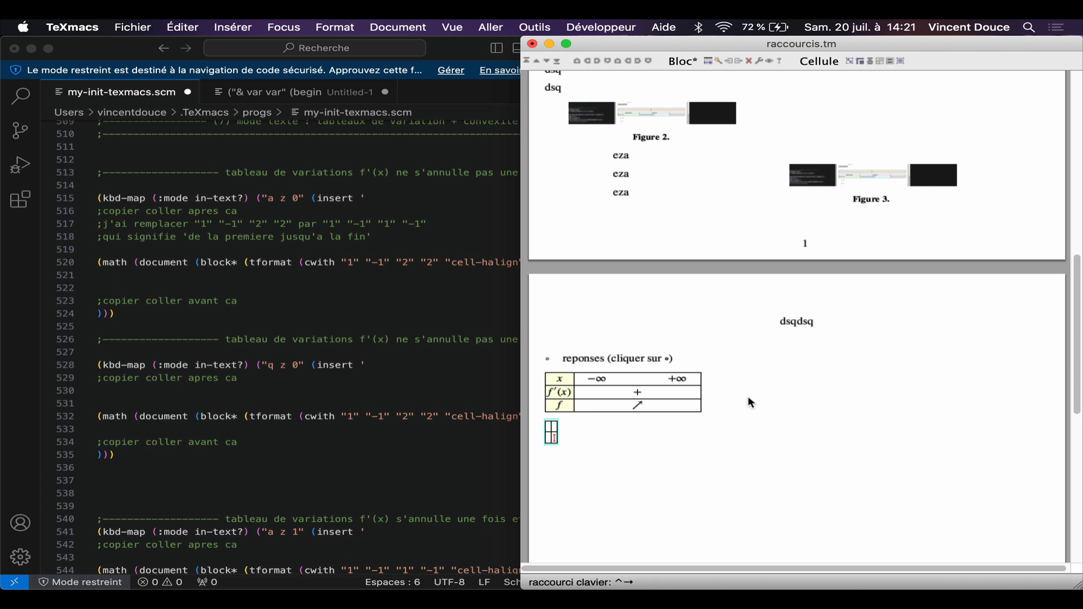
key(space)
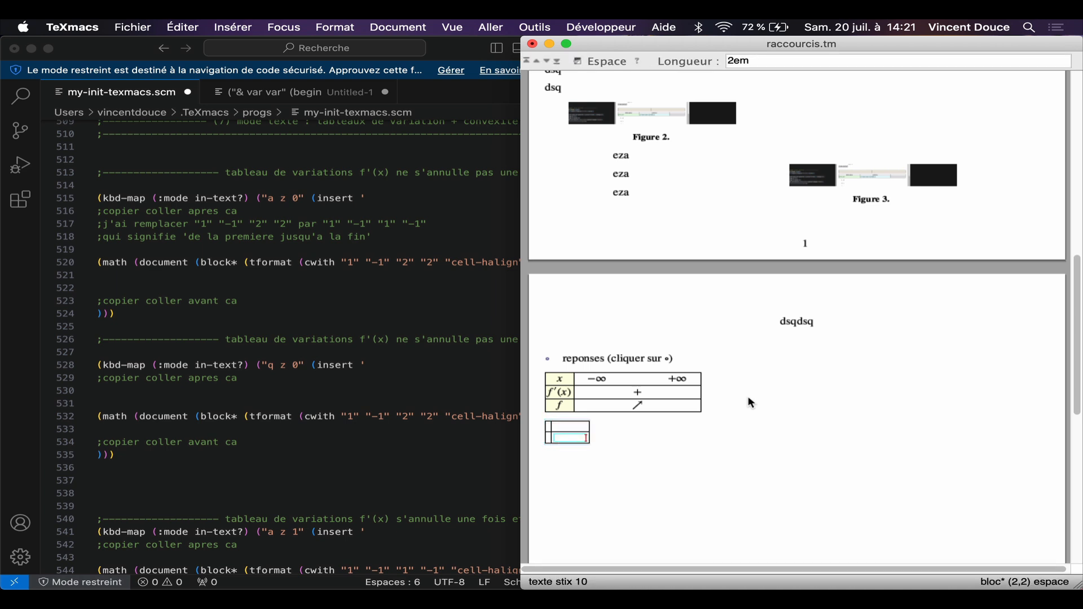
key(Right)
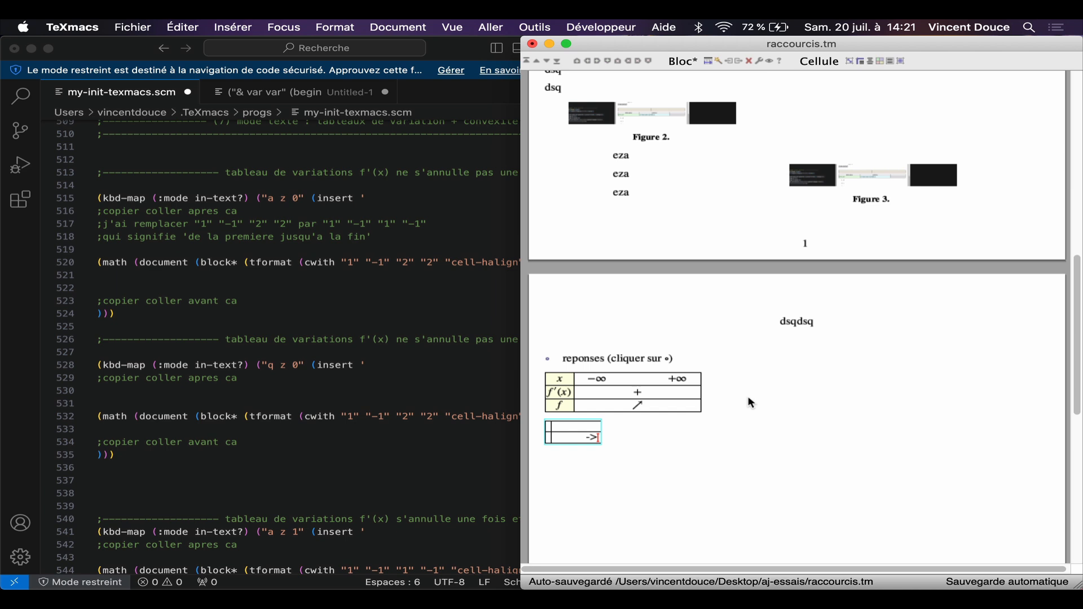
key(shift+Right)
key(ctrl+z)
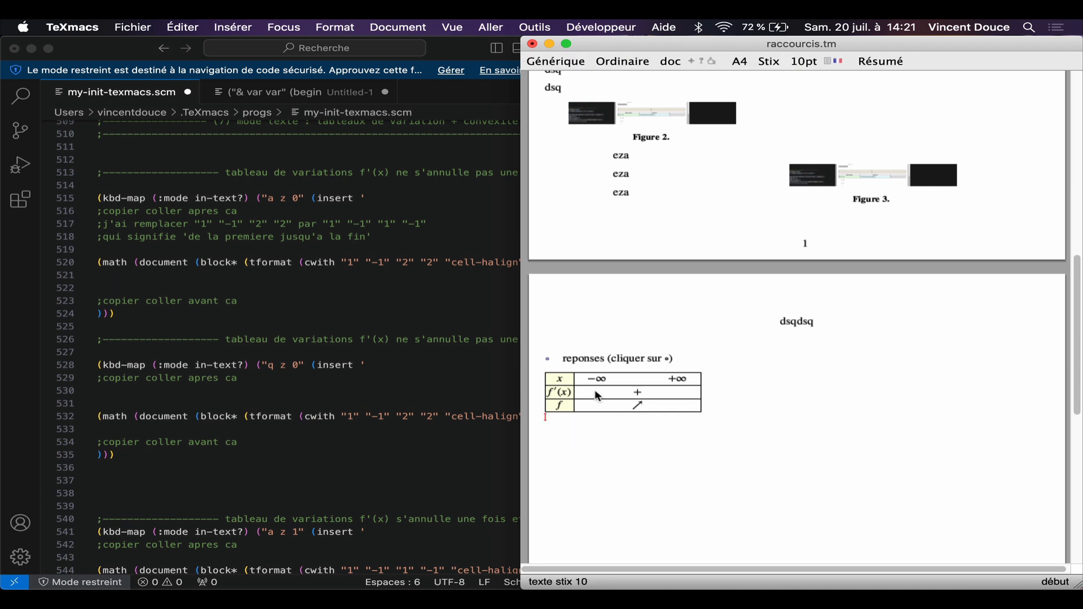
key(a)
key(z)
key(0)
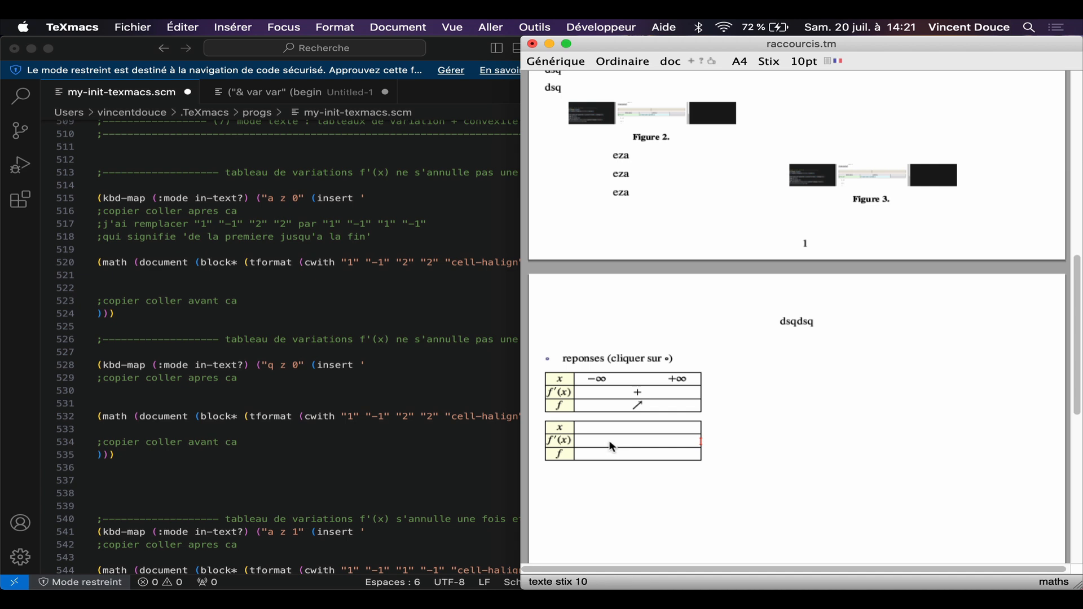
key(ctrl+z)
key(ctrl+z)
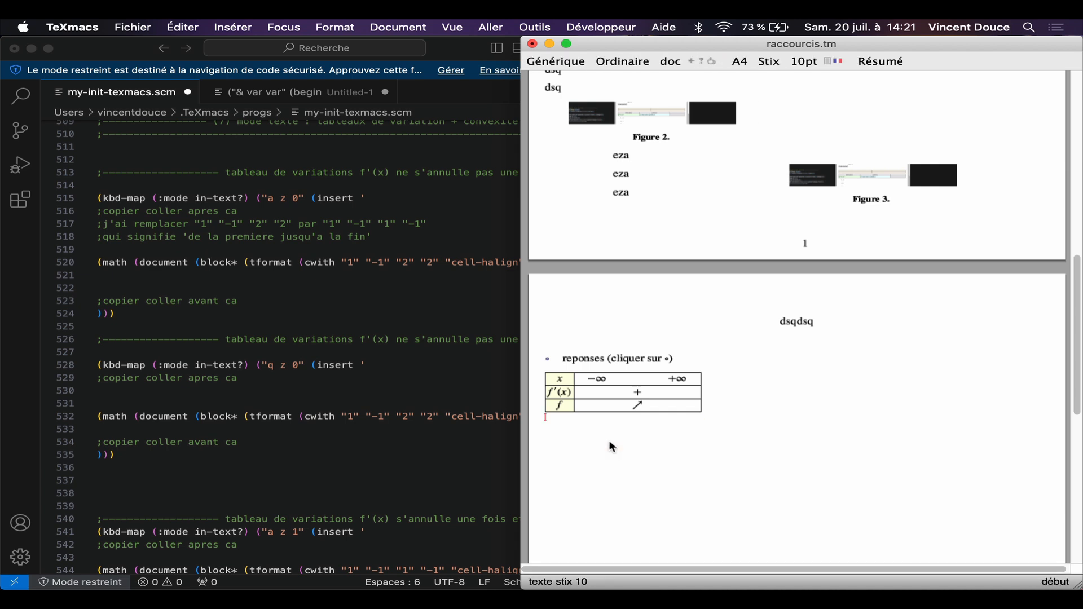
Step: Insert the five-row variation table with the q z 0 macro and label its two blank rows haut and bas
key(q)
key(z)
key(0)
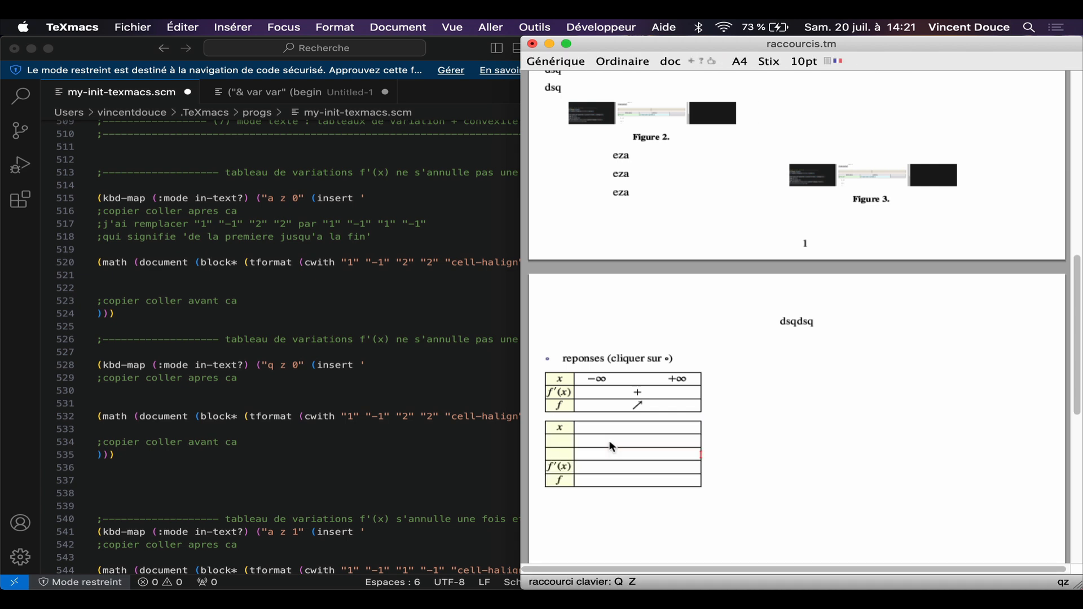
click(565, 443)
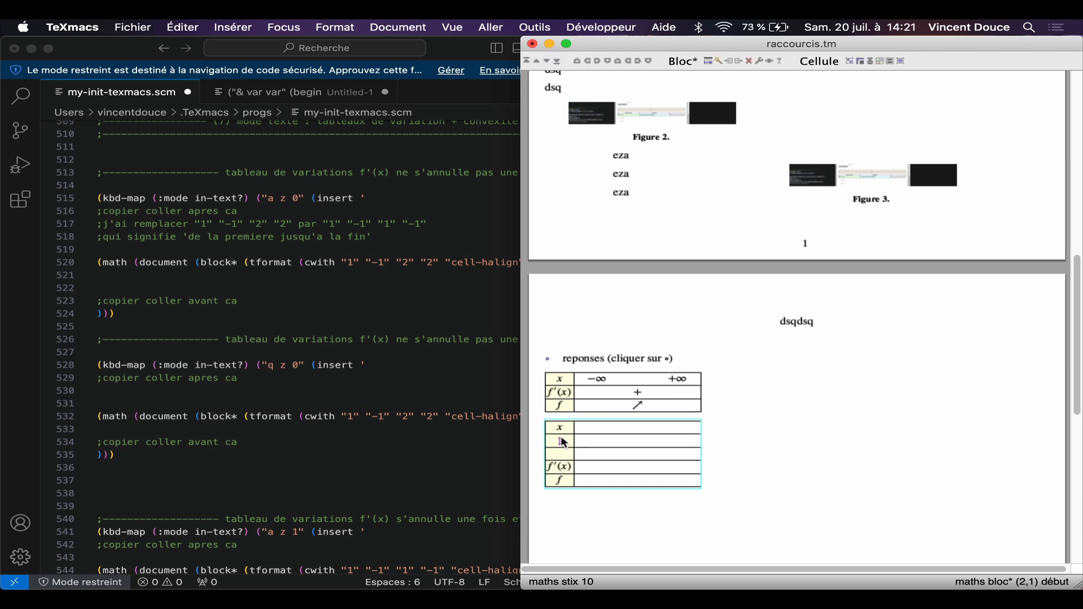
text(haut)
key(Down)
text(bas)
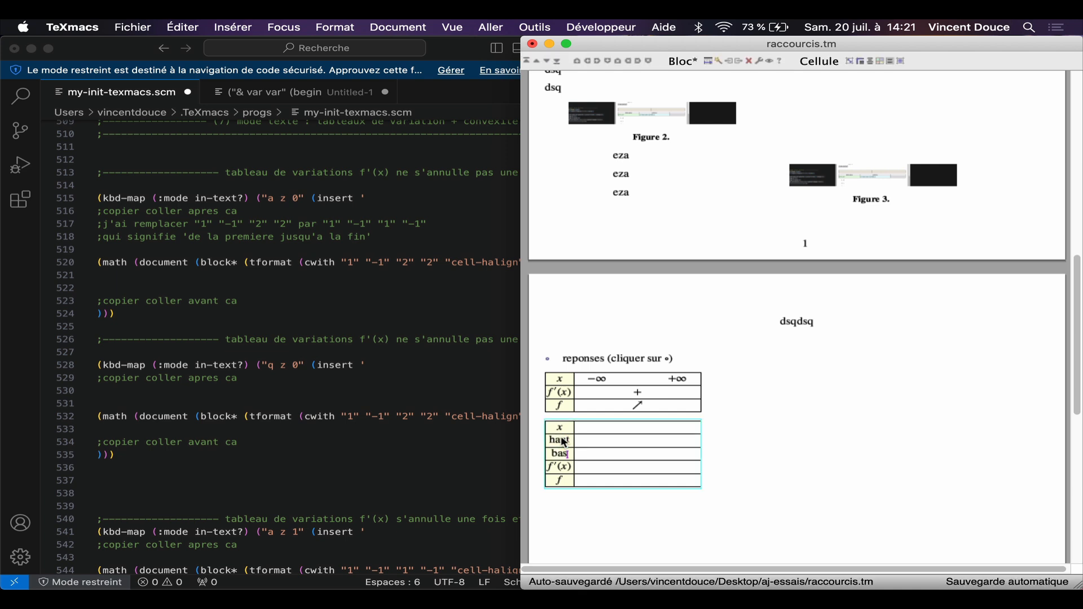
Step: Enter the signs − for haut, + for bas and − for f′(x) in the five-row table, and leave the table
click(638, 448)
text(+)
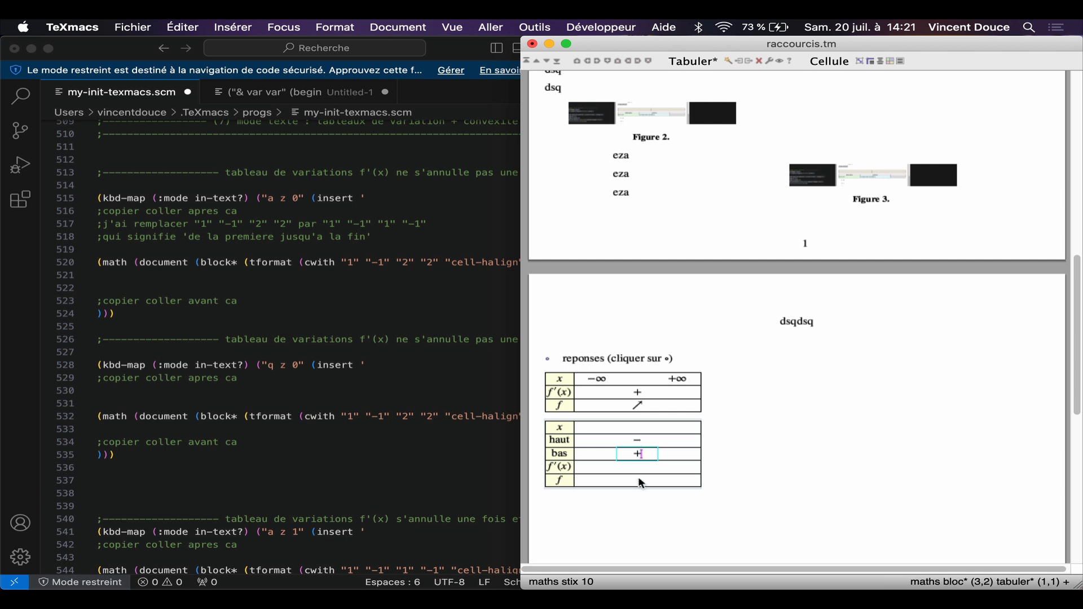
click(643, 470)
text(-)
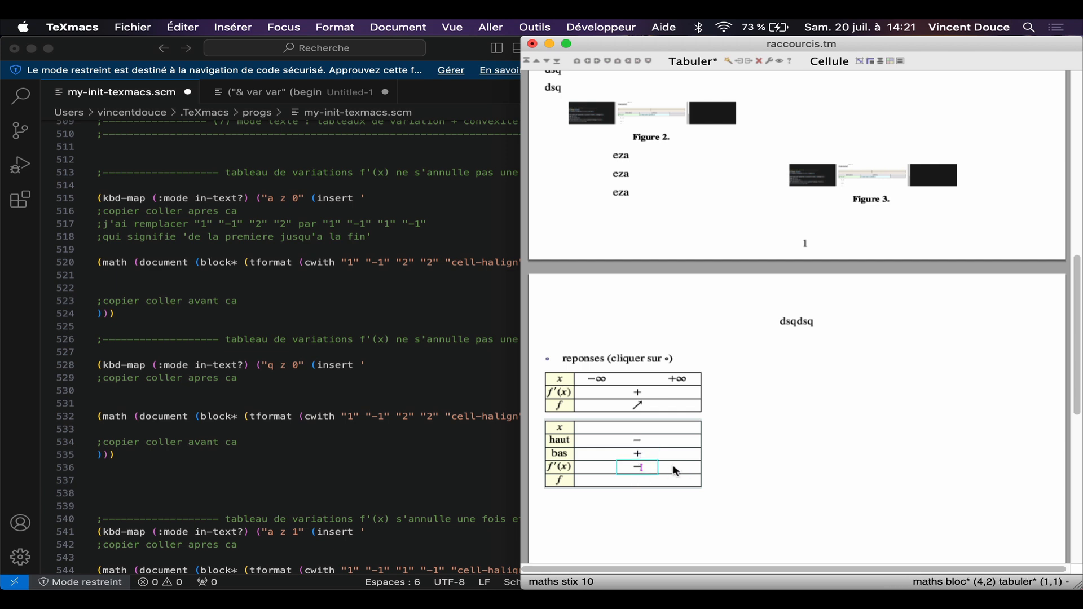
drag(611, 450, 662, 455)
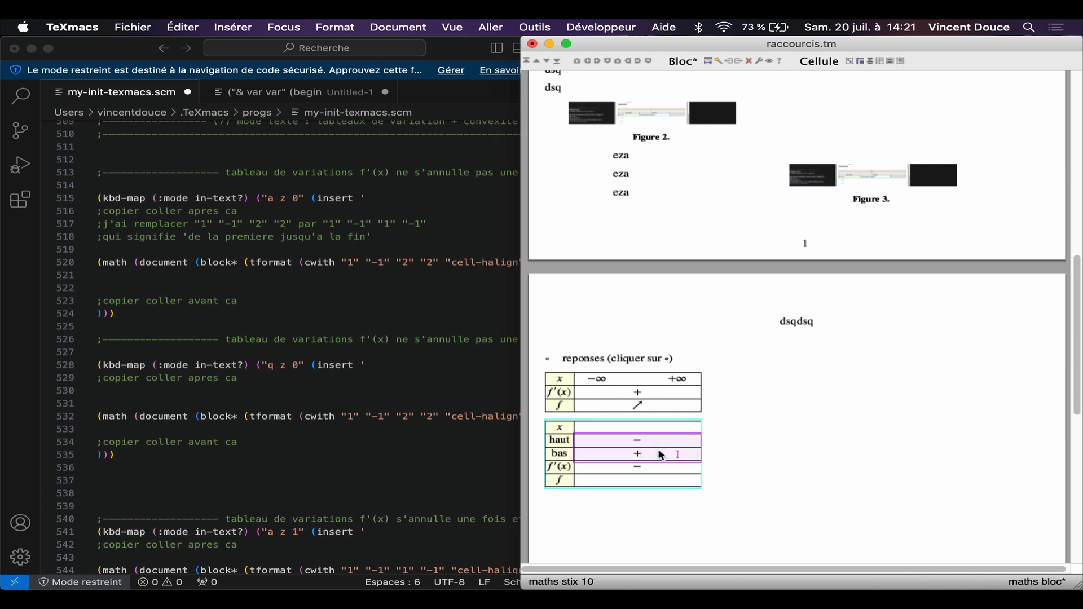
click(717, 459)
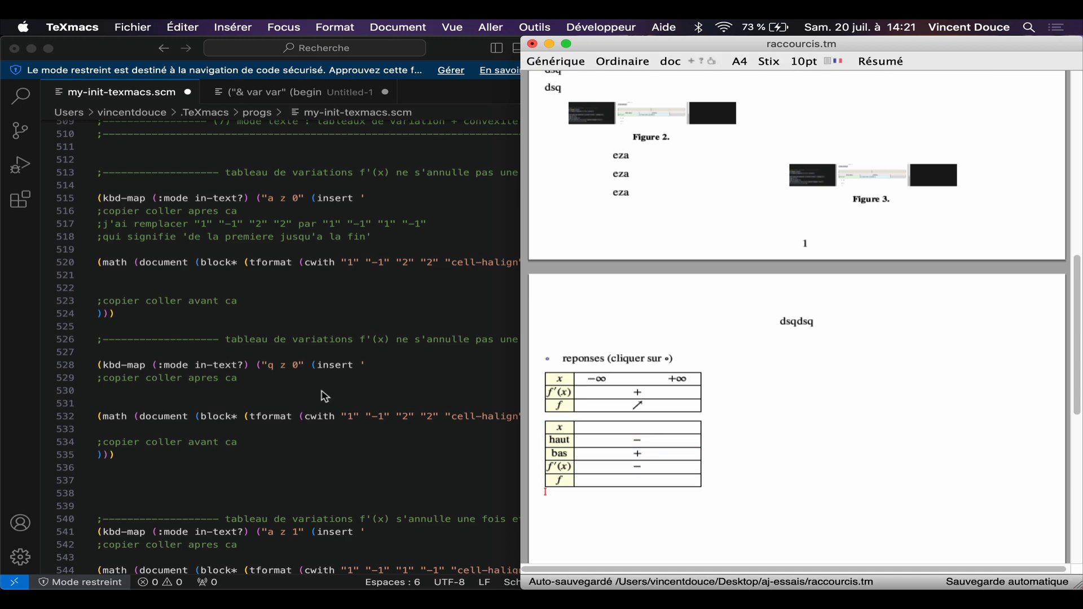
Step: Insert the variation table with one zero of f′(x) using the a z 1 macro, and delete it again
scroll(216, 388, down, 8)
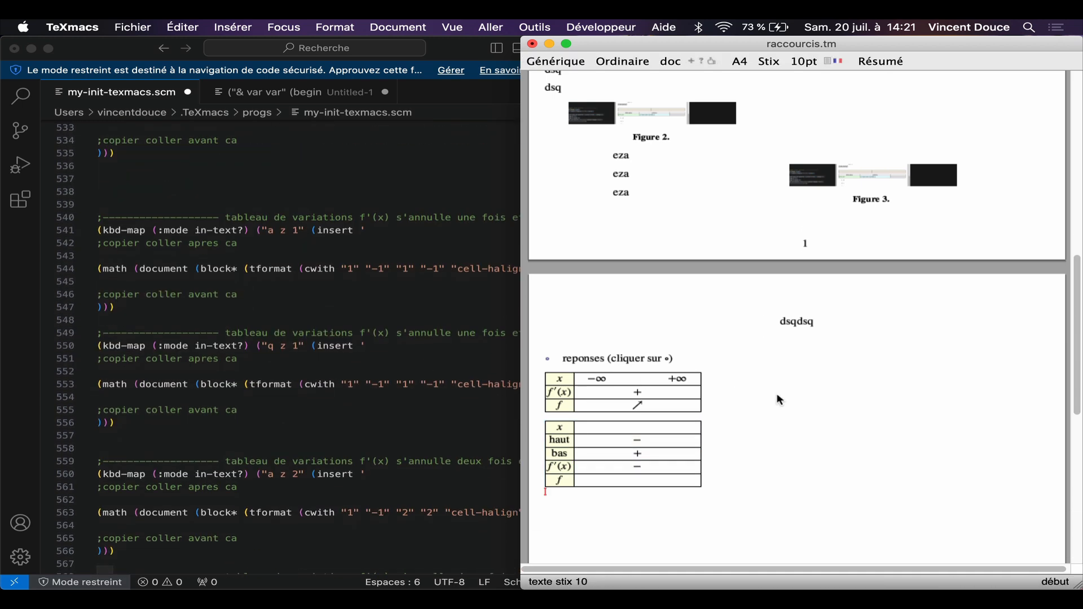
text(az1)
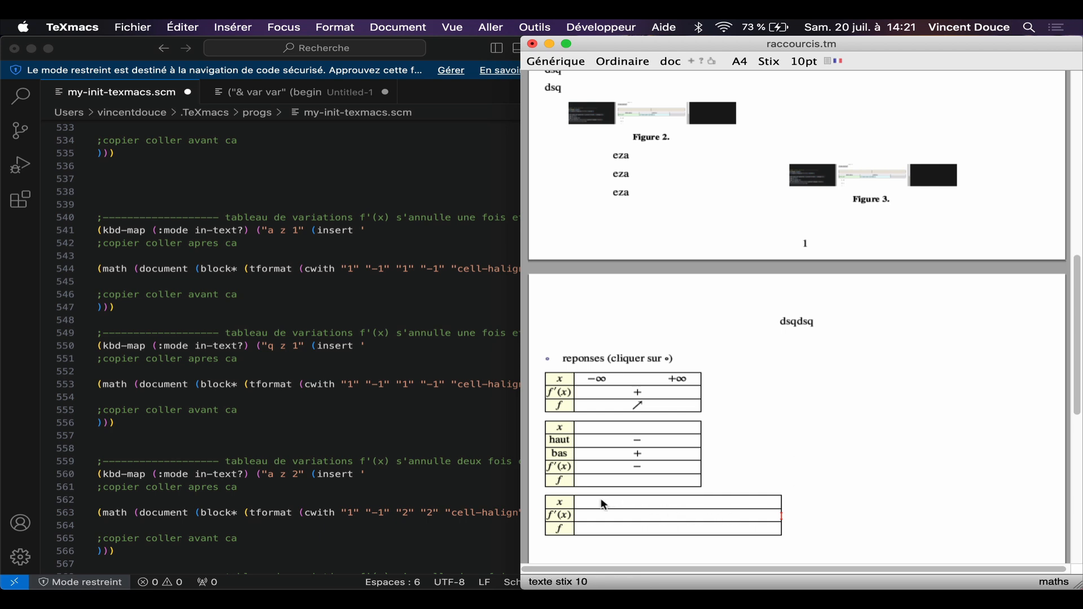
click(603, 504)
click(677, 503)
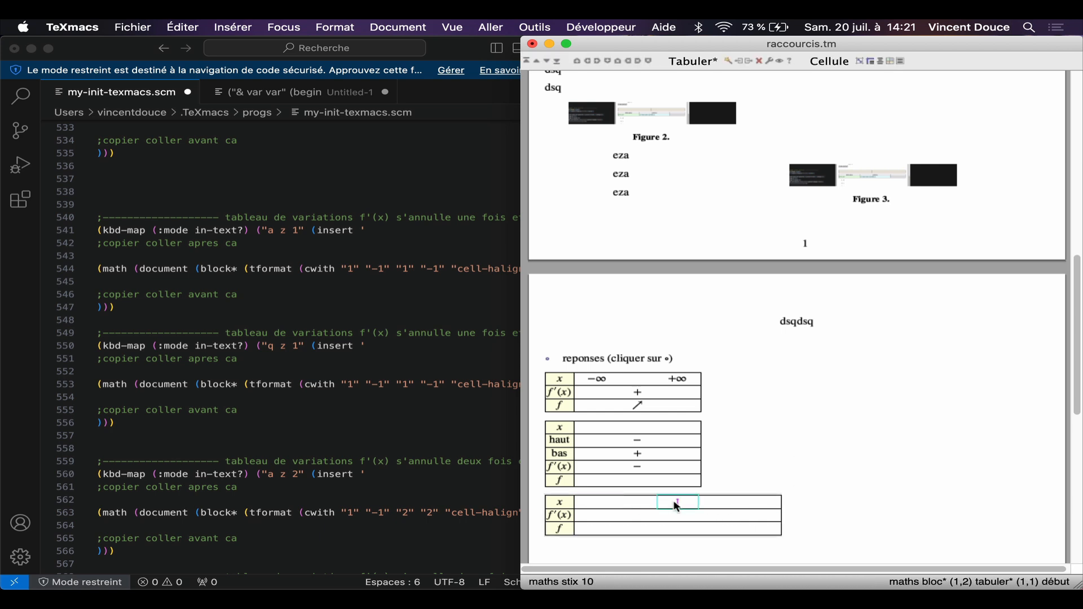
click(757, 507)
key(BackSpace)
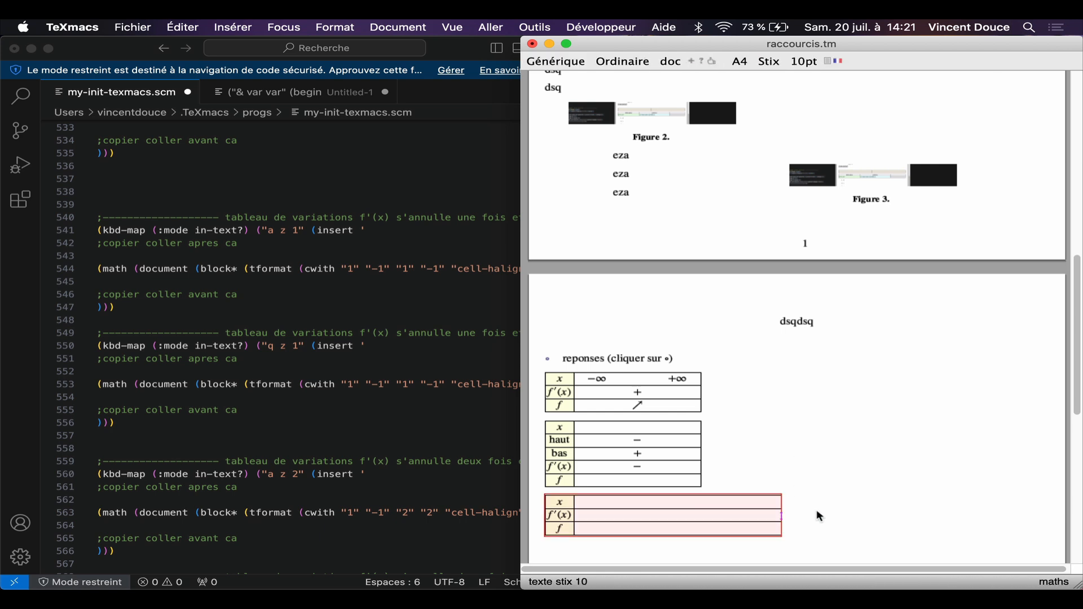
key(BackSpace)
Step: Insert three more empty variation tables with the q z 1, a z 2 and q z 2 macros
text(az2)
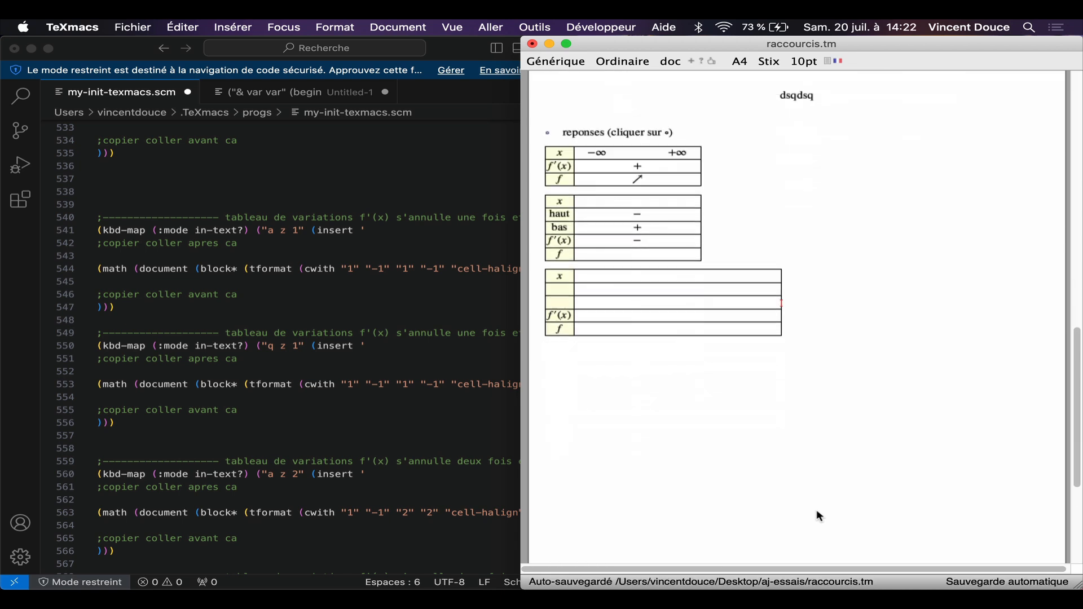
click(817, 512)
text(az3)
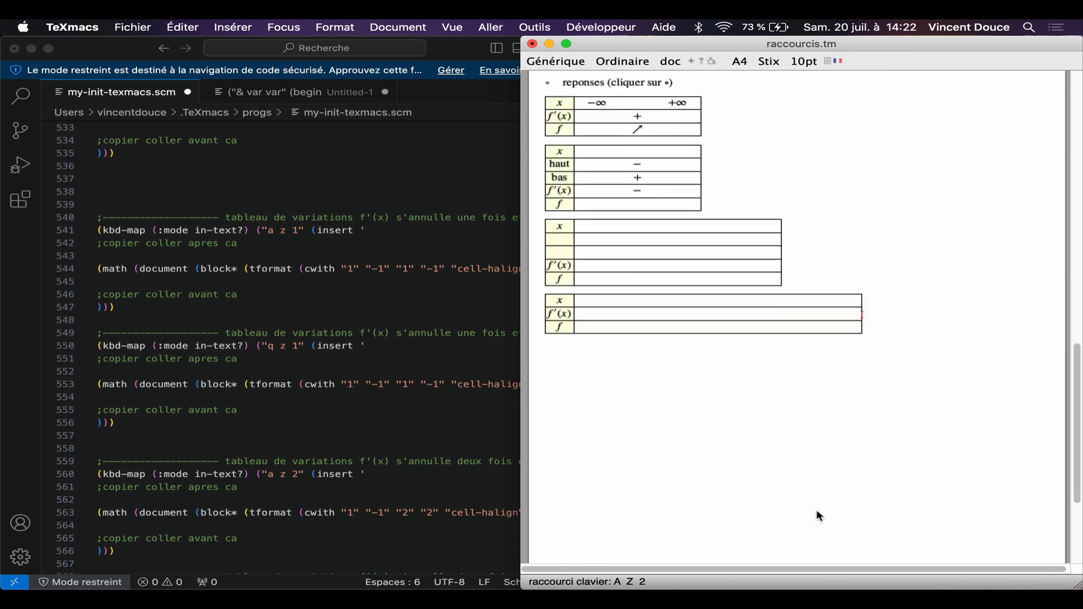
text(qz1)
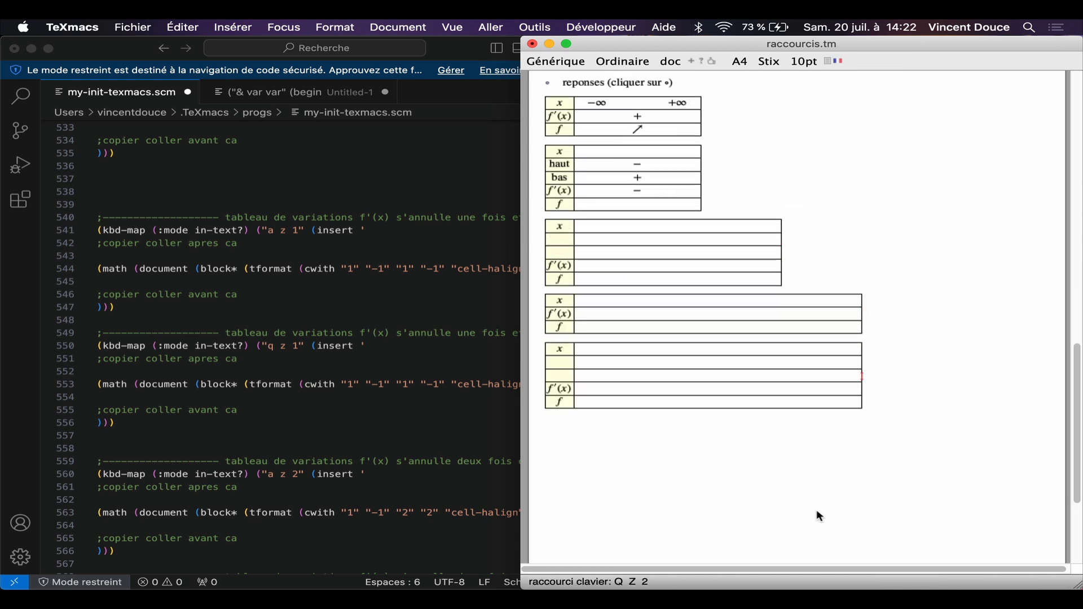
Step: Switch to VSCodium and examine the long table definitions of the a z 2, q z 2 and a z c macros
scroll(148, 493, down, 9)
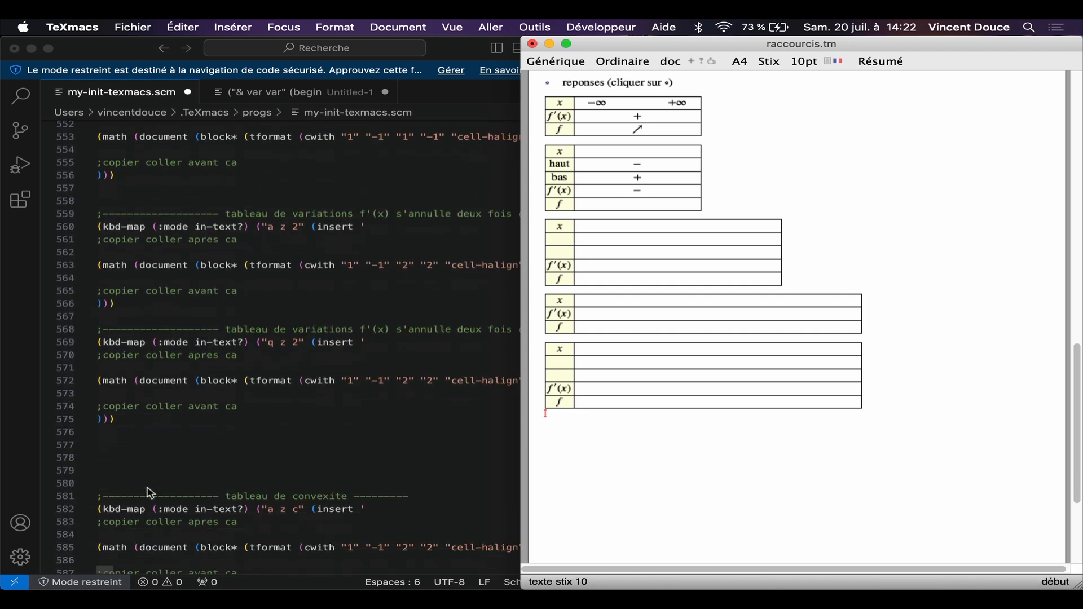
click(376, 289)
scroll(458, 279, right, 15)
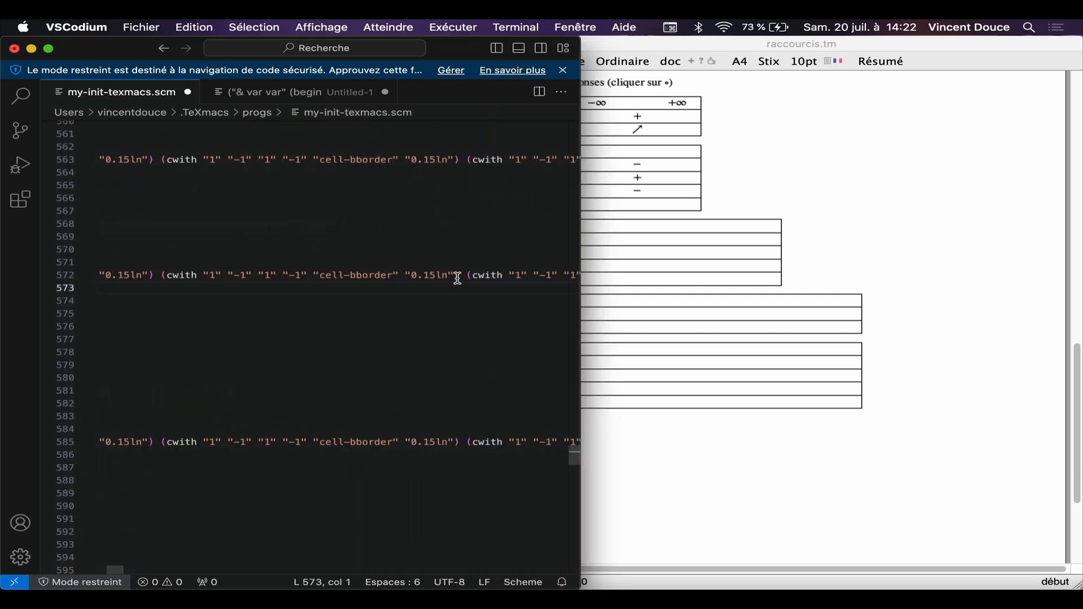
scroll(458, 279, right, 15)
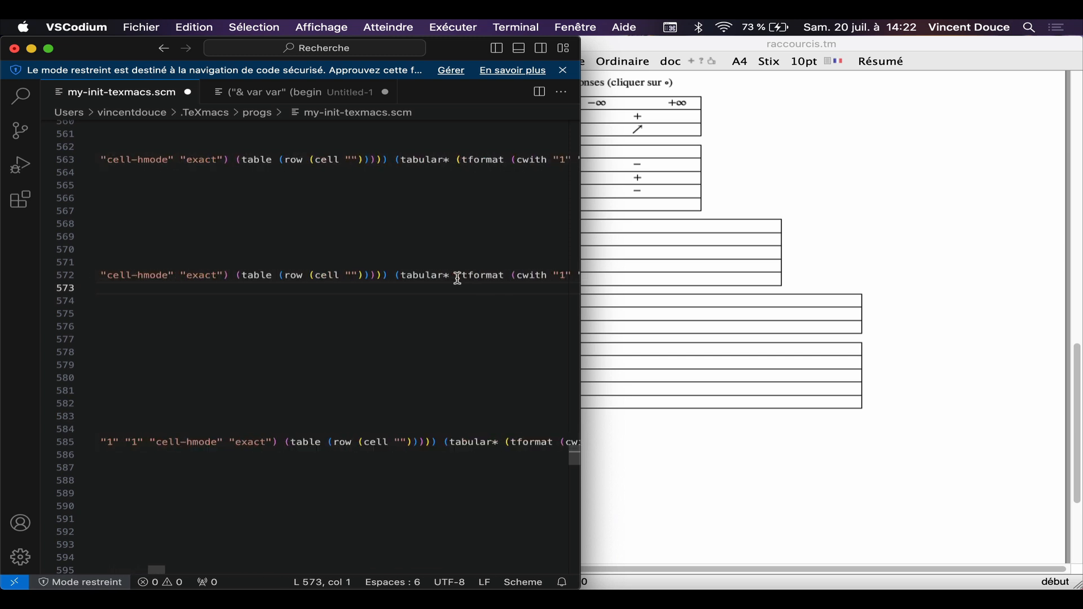
scroll(457, 279, right, 15)
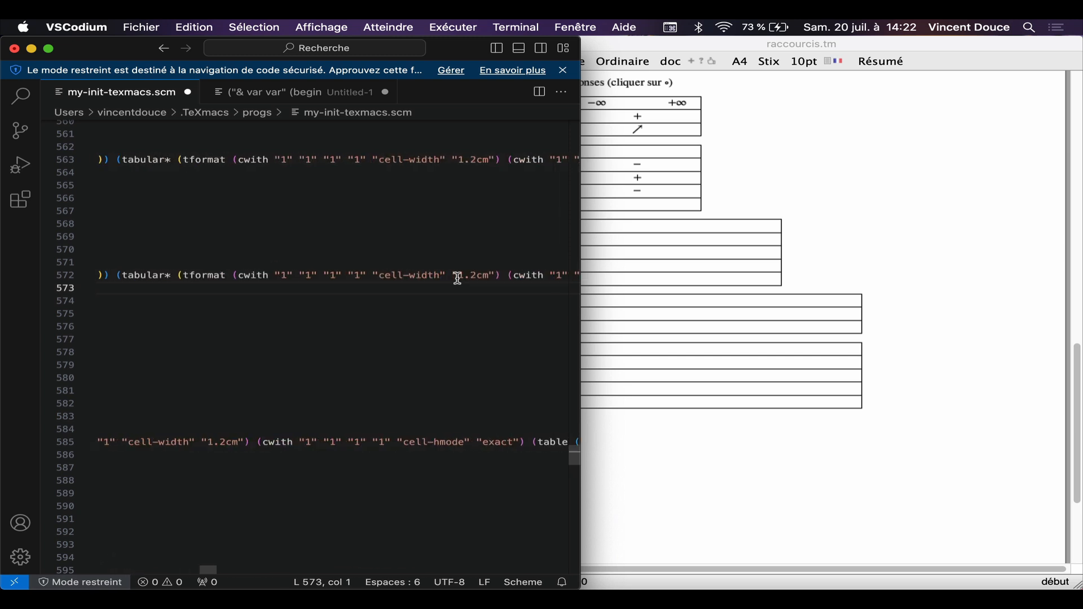
scroll(458, 278, left, 10)
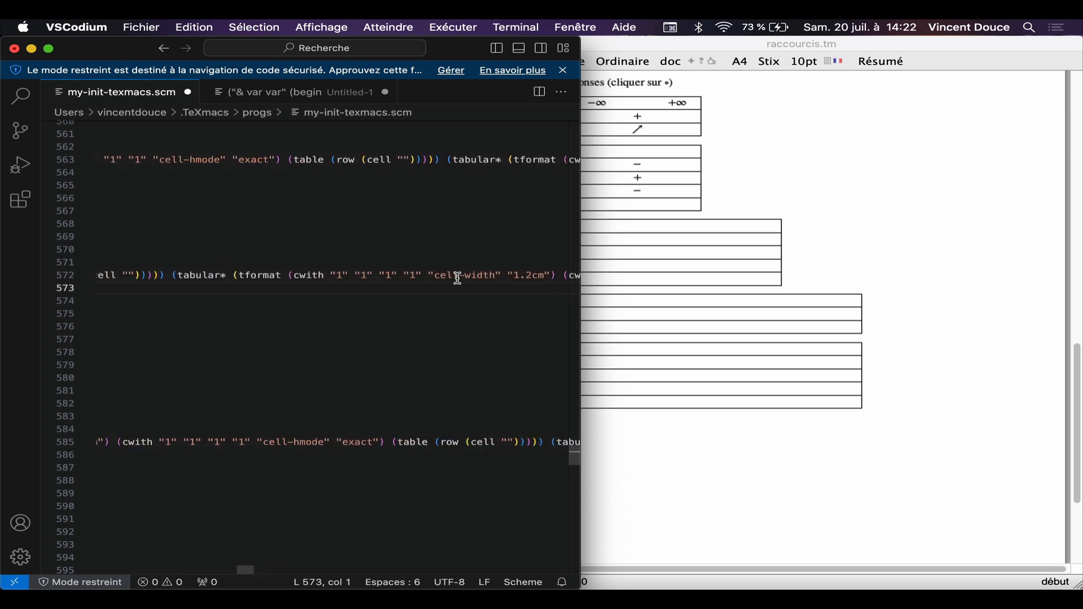
scroll(457, 279, left, 15)
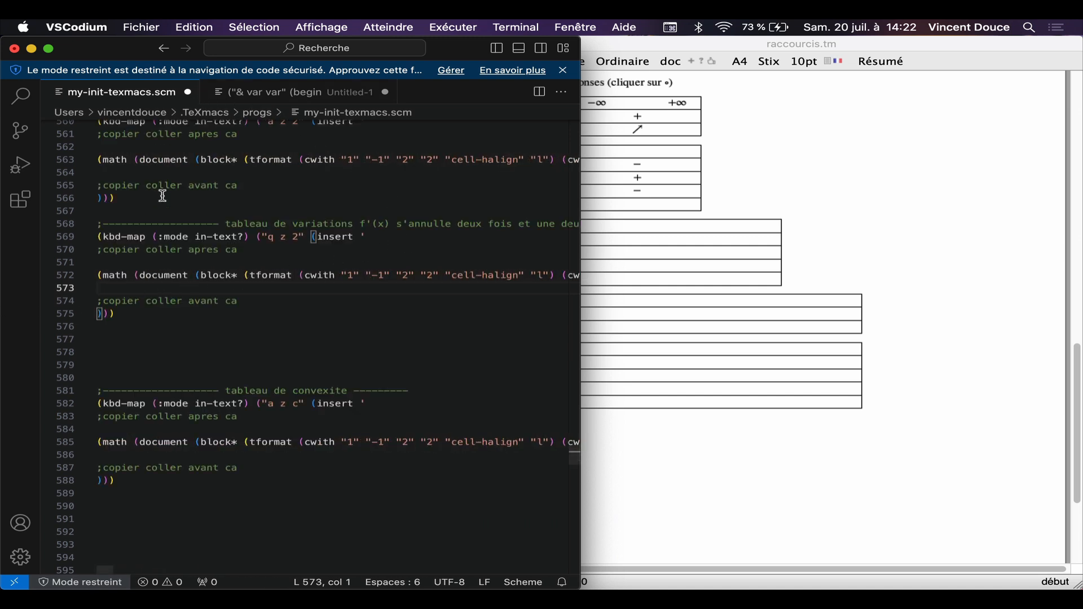
Step: Switch to TeXmacs, insert the convexity table with the a z c macro below the last table, and place the cursor in its f″(x) row
scroll(214, 375, down, 4)
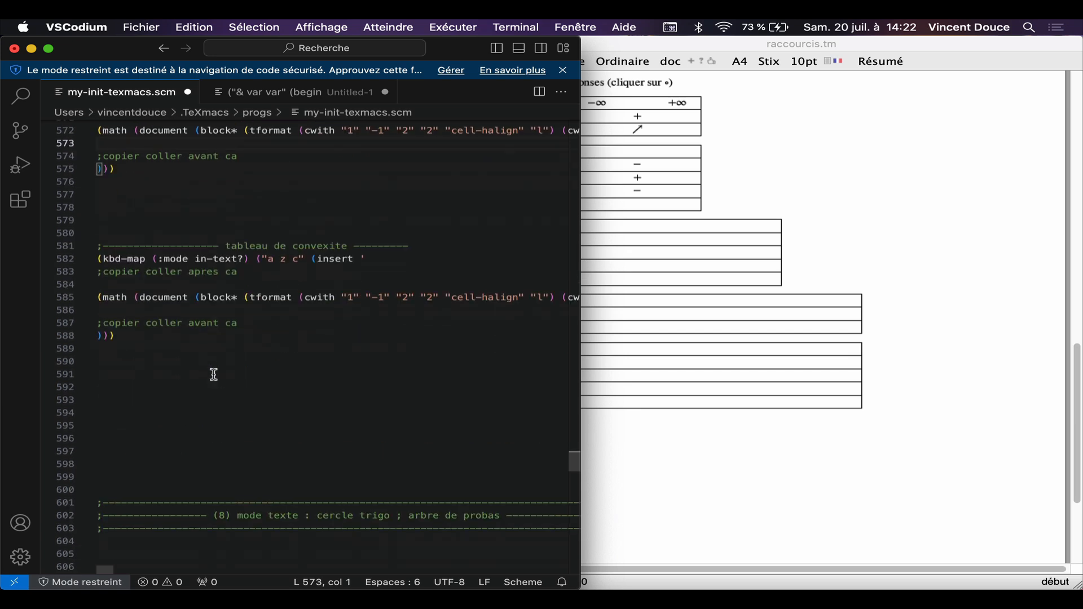
click(823, 468)
text(c)
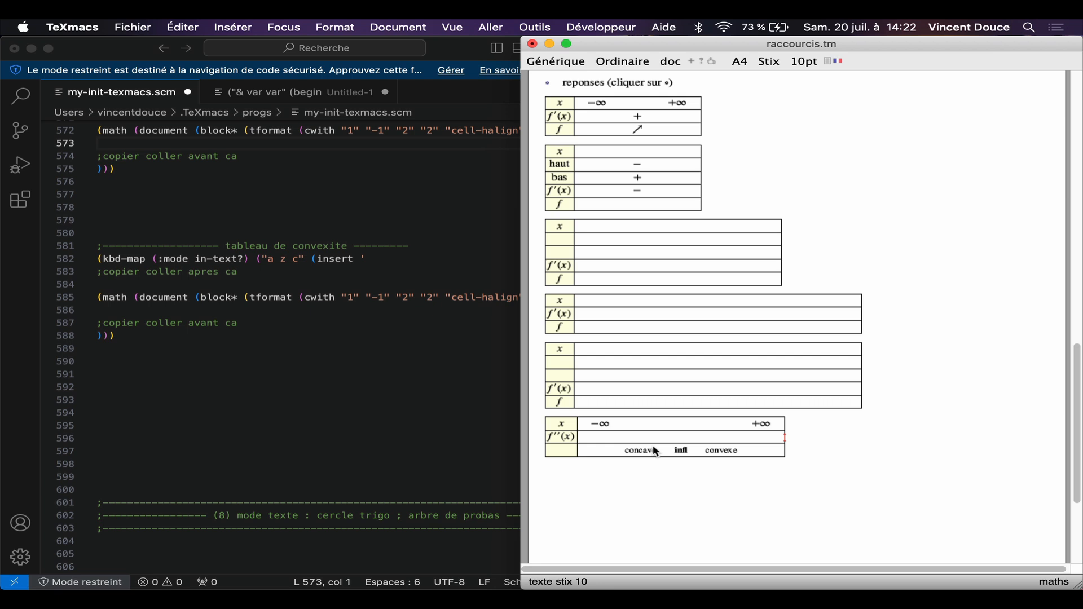
click(635, 440)
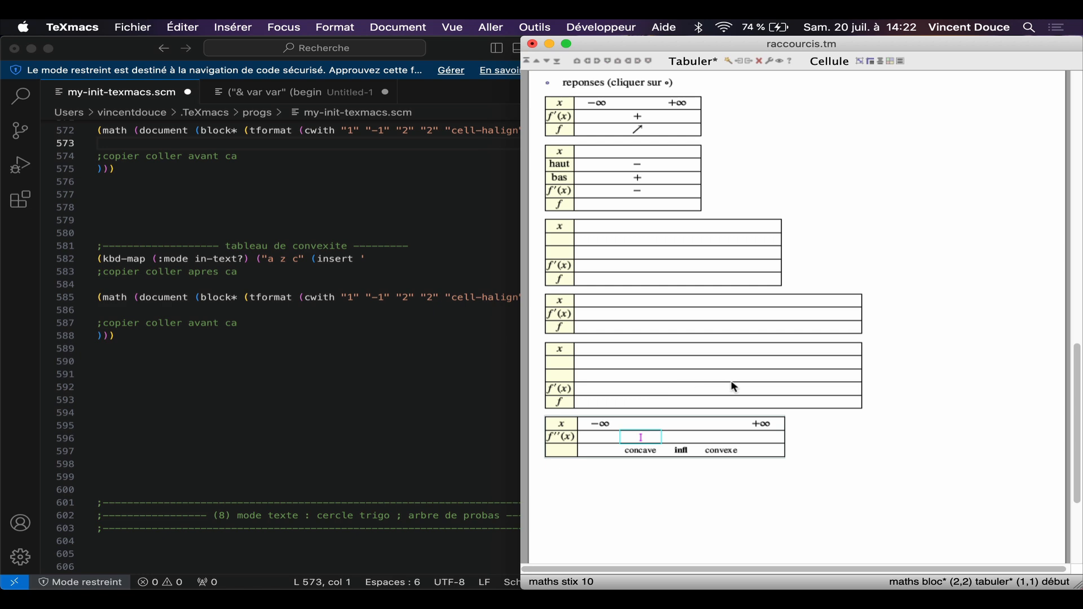
Step: Insert the trigonometric circle figure with the a z q macro below the convexity table, and enter its drawing
scroll(301, 391, down, 10)
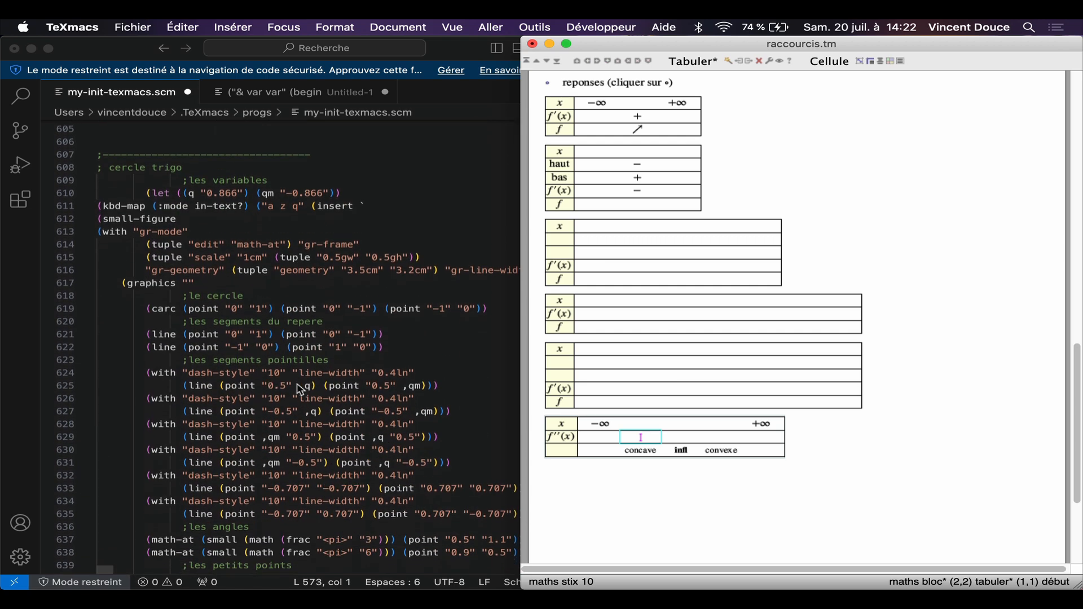
click(838, 465)
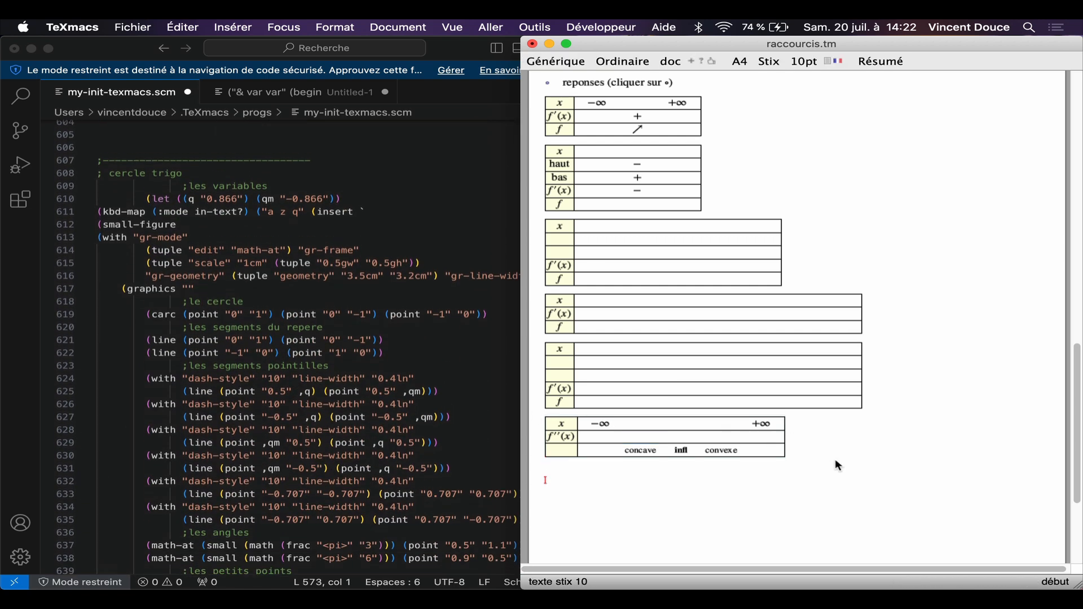
key(a)
key(z)
key(q)
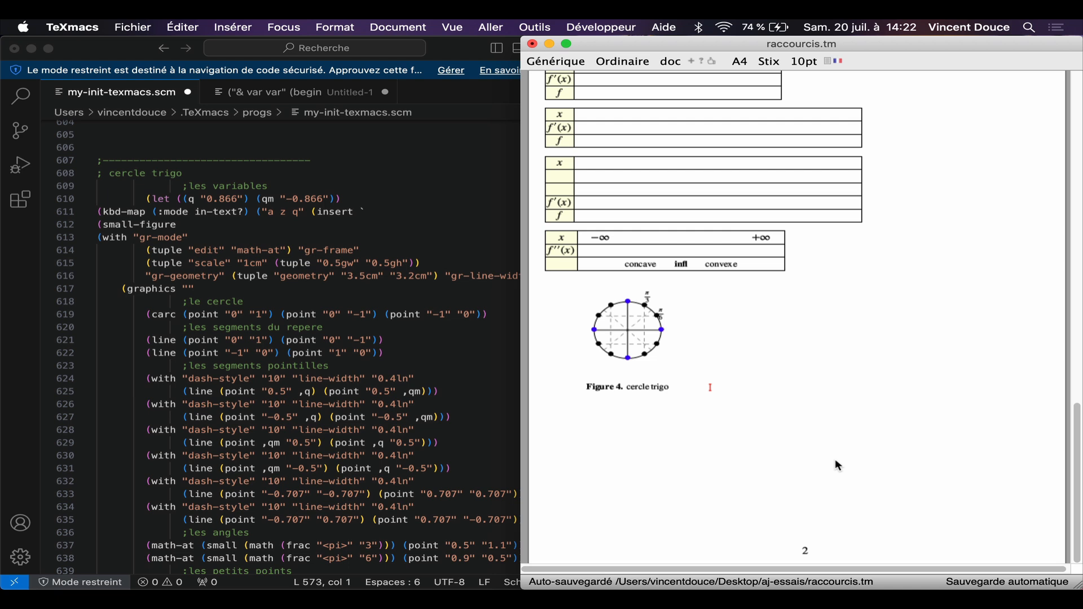
click(658, 394)
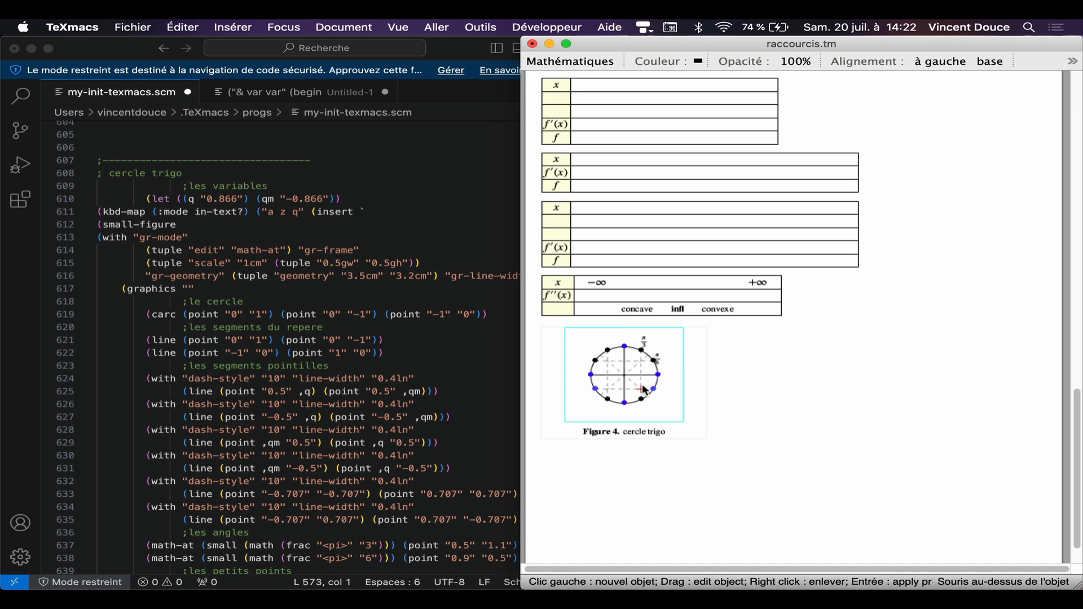
Step: Insert the probability tree figure with the a z p macro below the trigonometric circle
scroll(298, 297, down, 10)
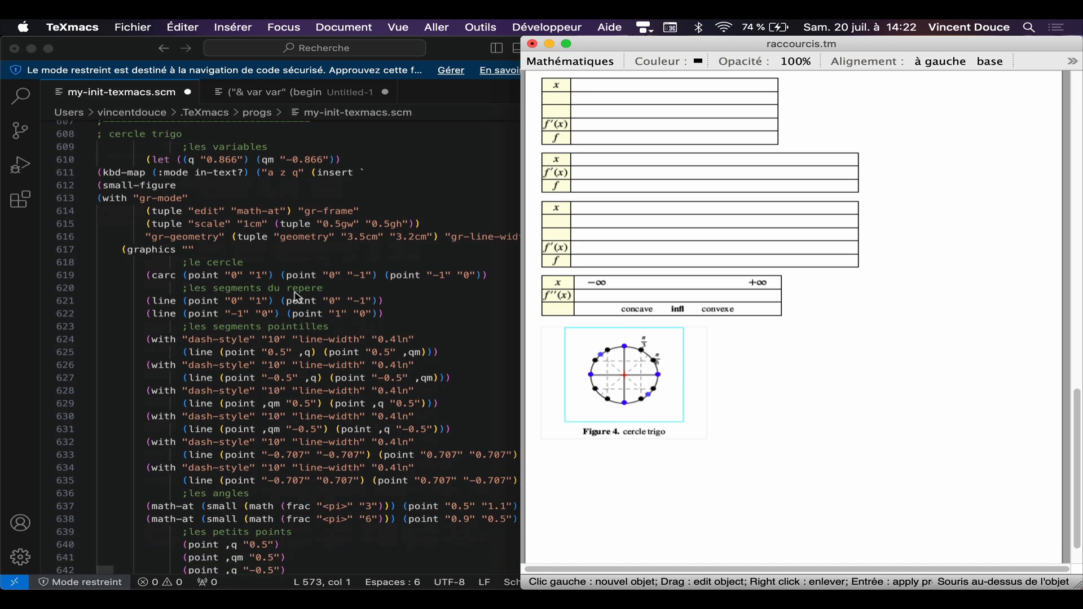
scroll(298, 297, down, 10)
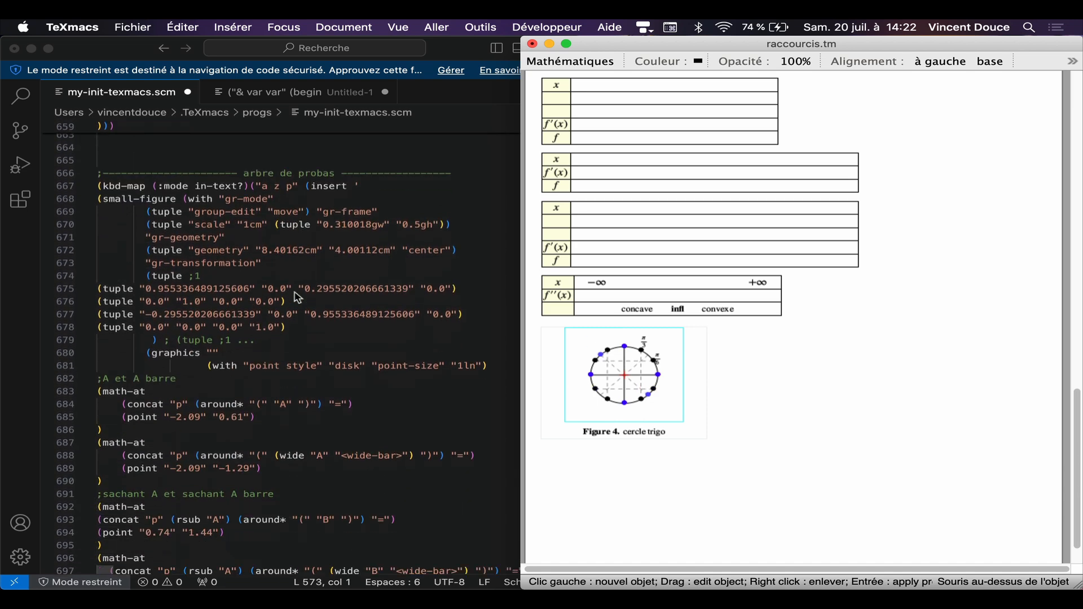
click(766, 416)
text(a )
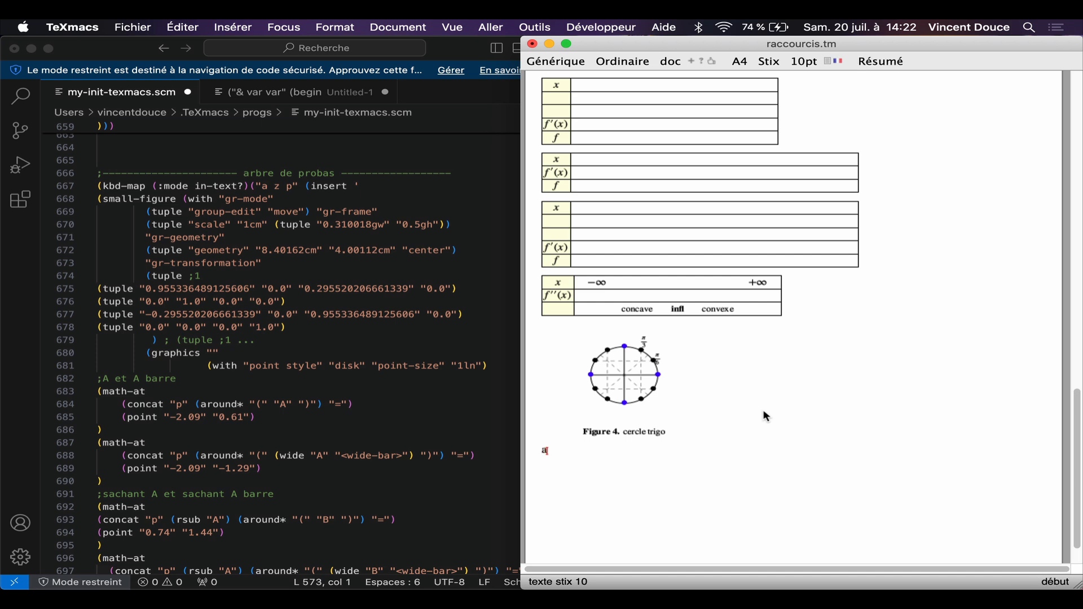
text(z p)
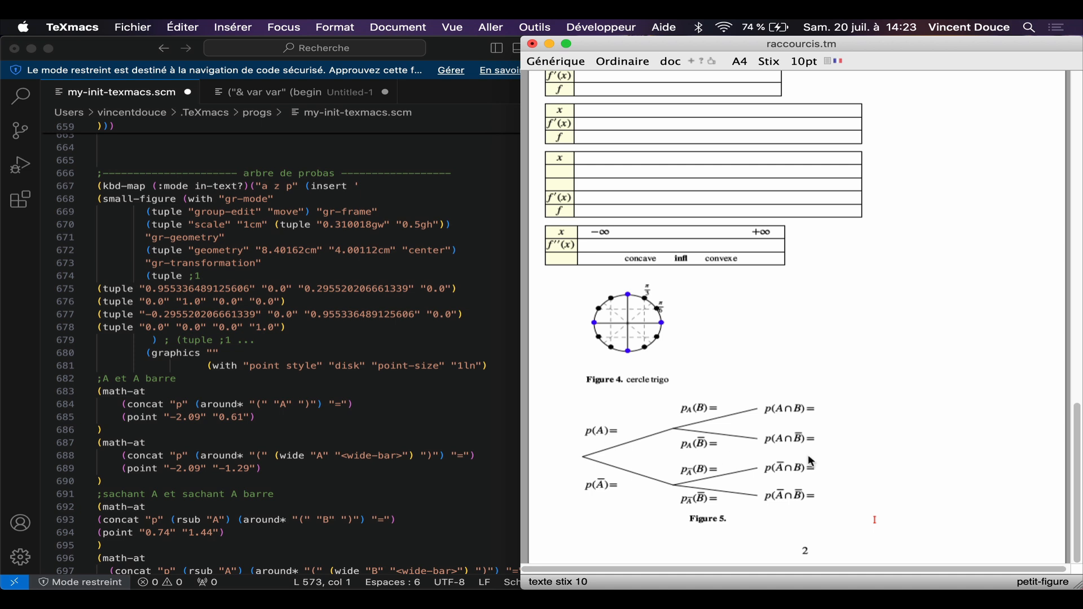
Step: Shift the p(A)= label of the probability tree slightly to the left, away from its branch, and leave the drawing
click(716, 409)
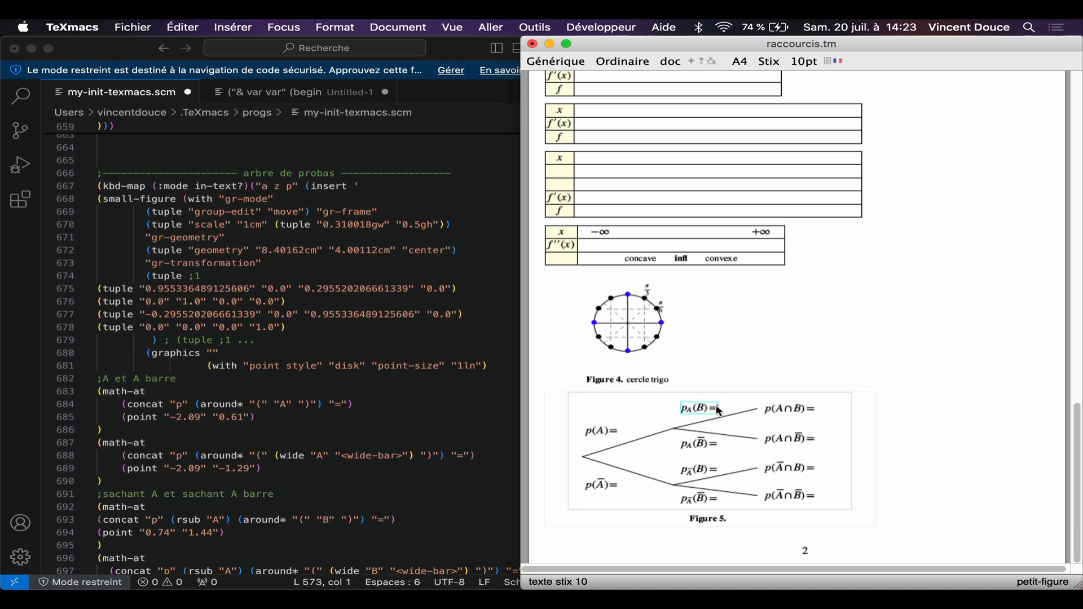
click(618, 436)
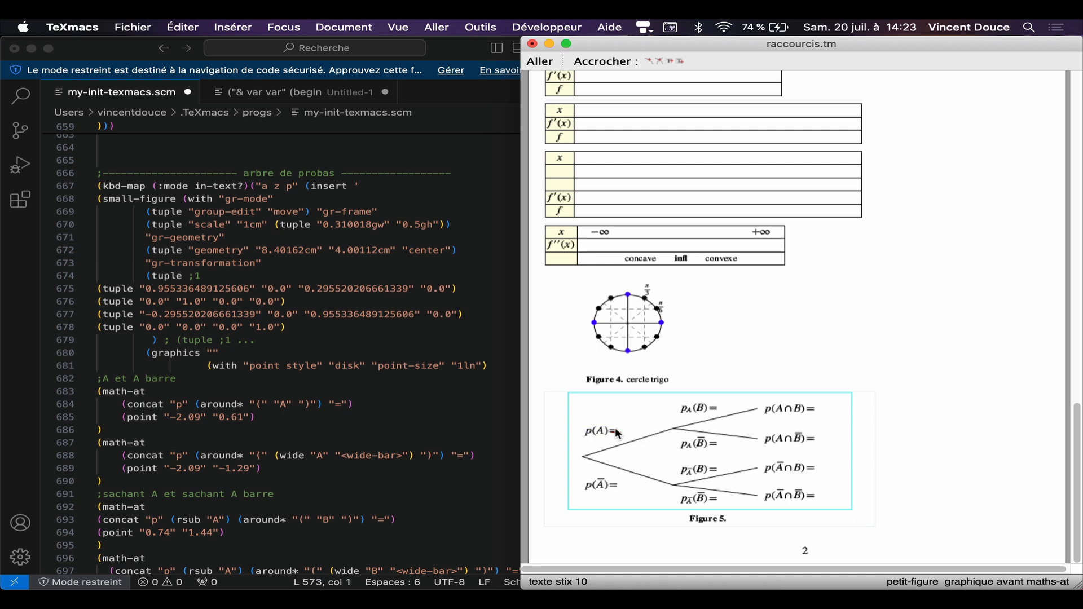
mouse_move(619, 435)
mouse_down()
mouse_move(637, 430)
mouse_move(615, 439)
mouse_up()
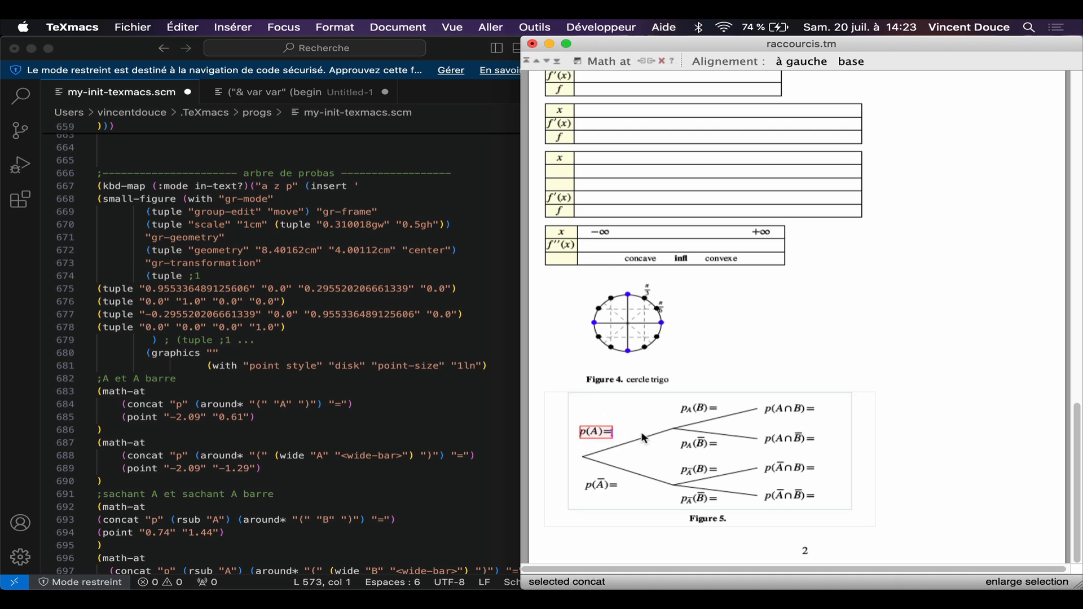
click(968, 459)
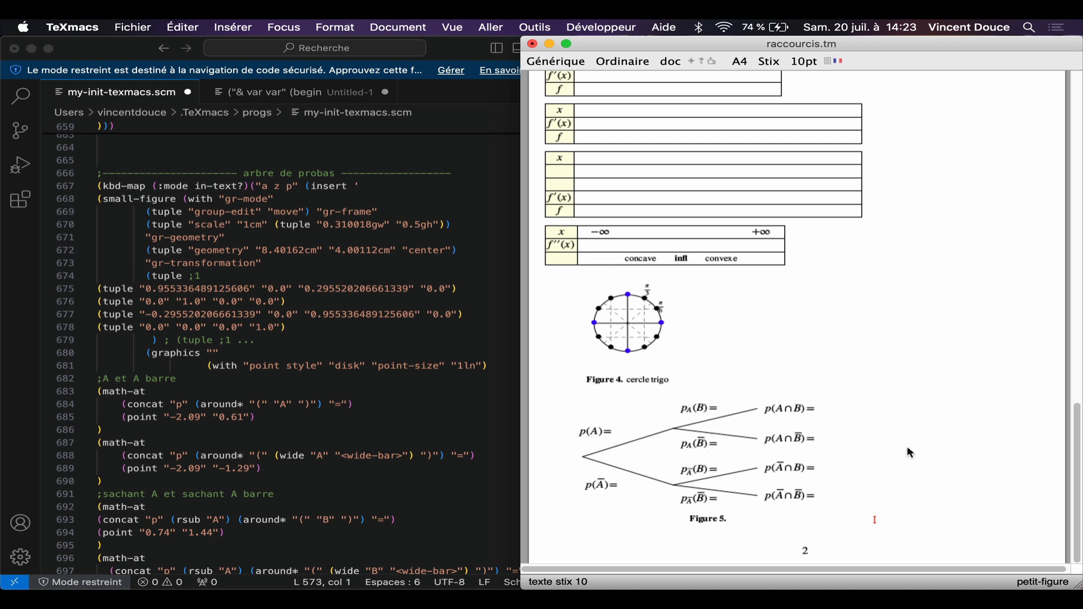
Step: Examine the segment definitions at the end of the a z p macro in my-init-texmacs.scm
scroll(387, 373, down, 15)
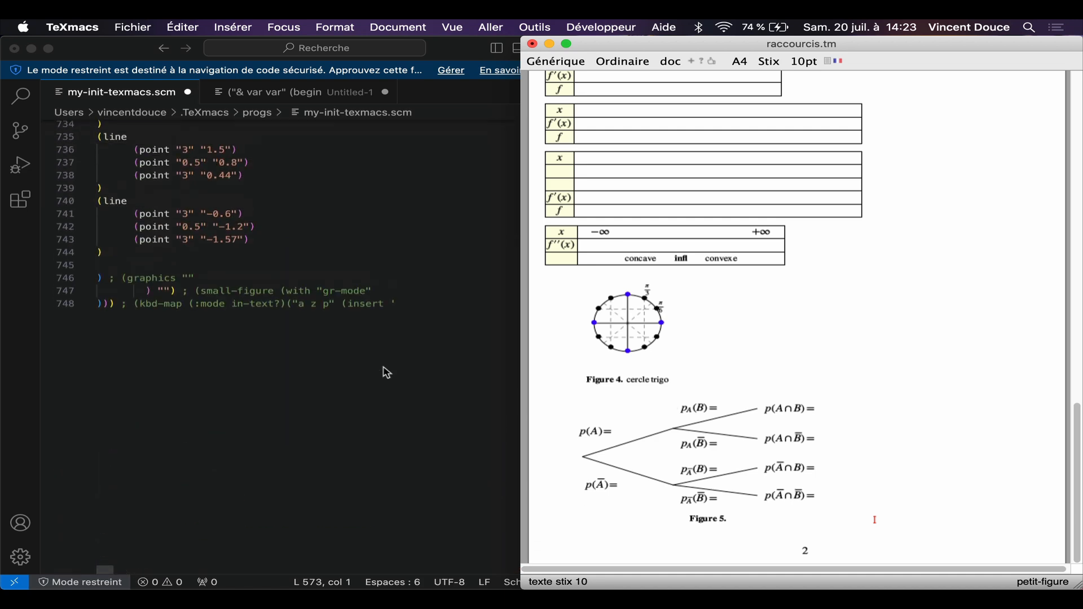
scroll(388, 373, up, 7)
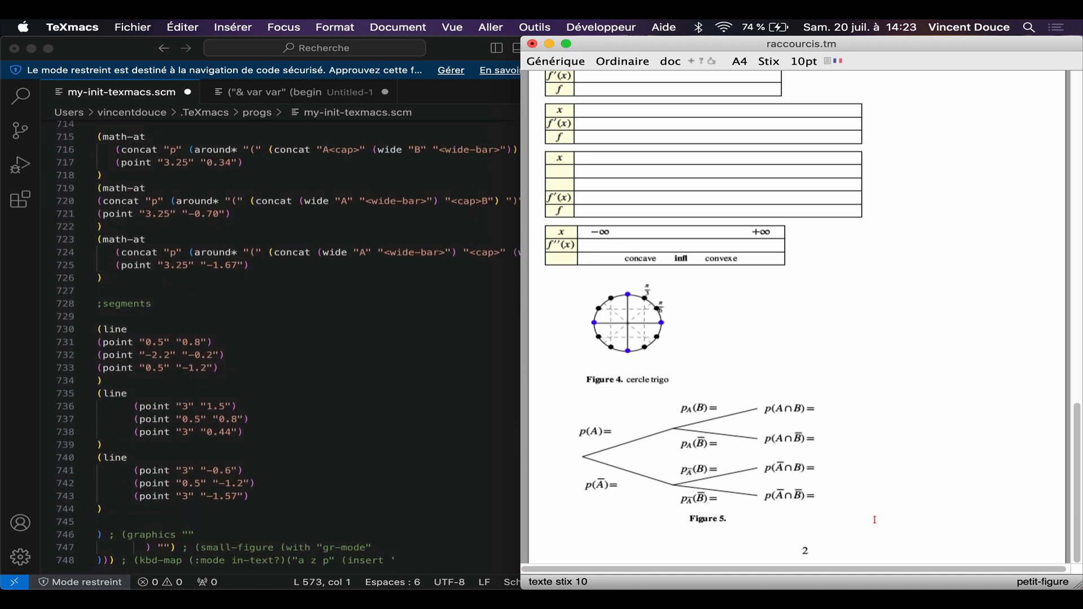